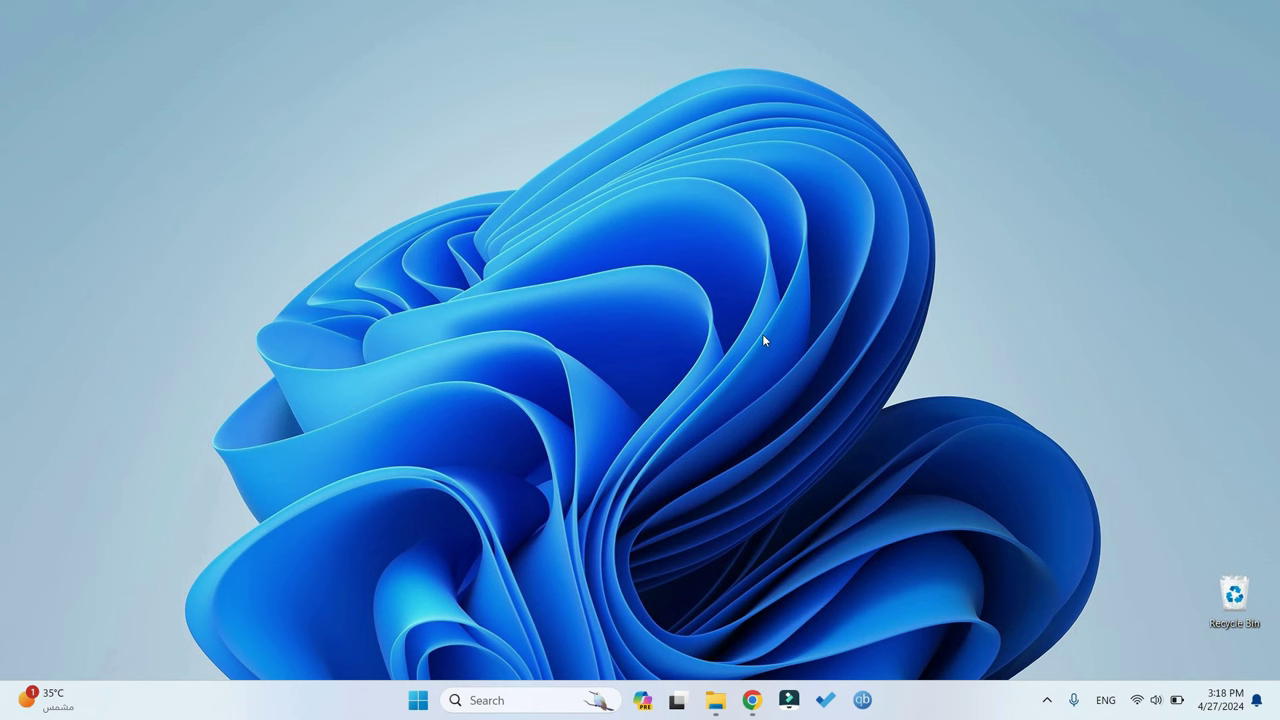
- Search Google for 'vmware workstation player' and open the Download VMware Workstation Player result
click(754, 699)
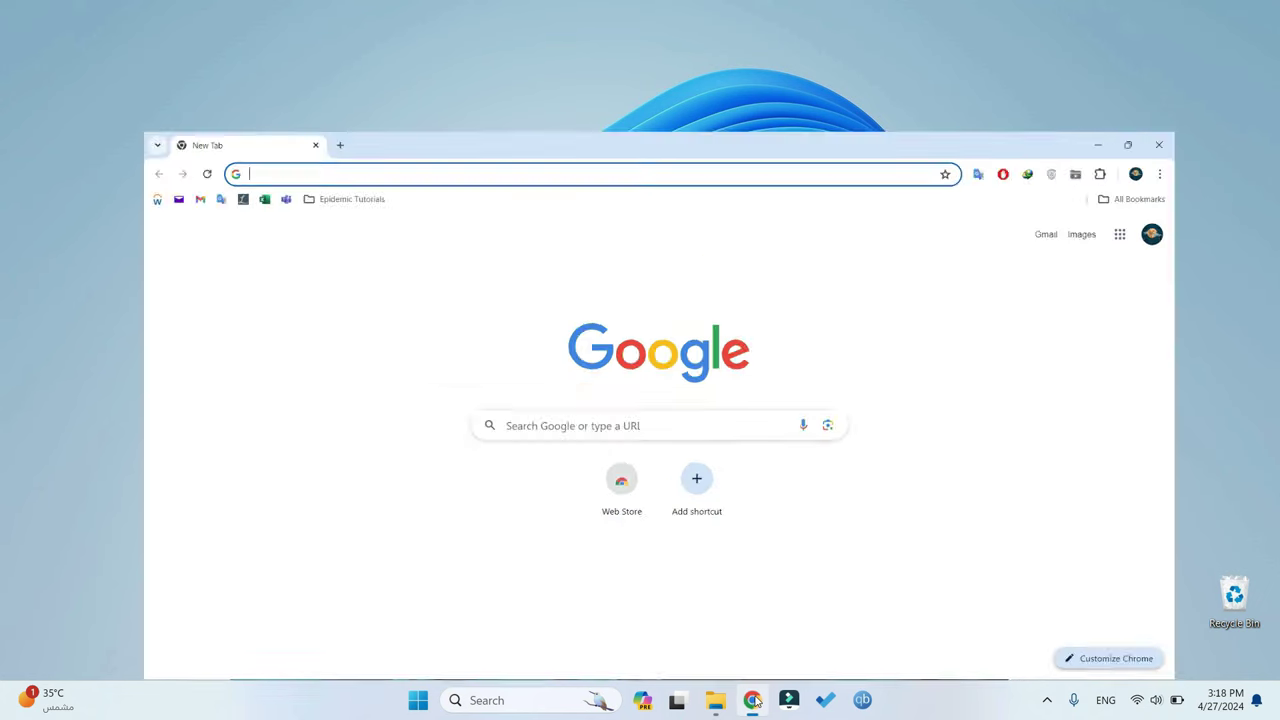
text(vmware workstation player)
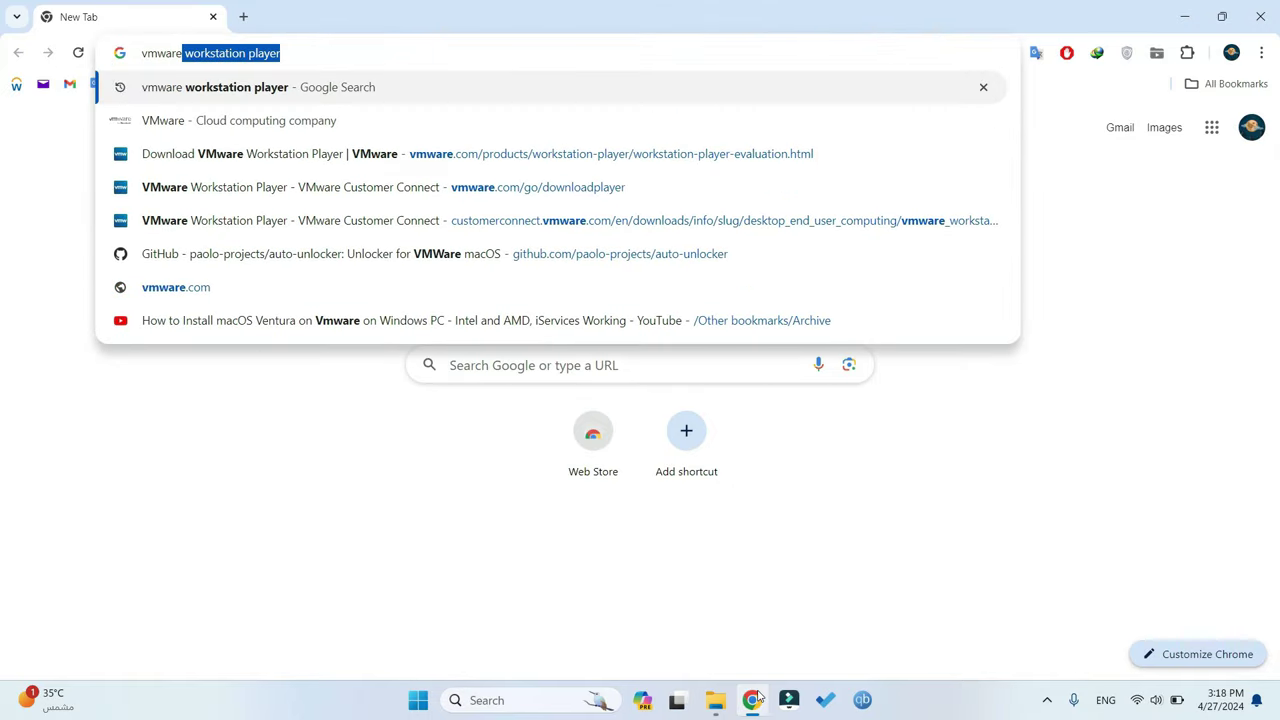
key(Right)
key(Return)
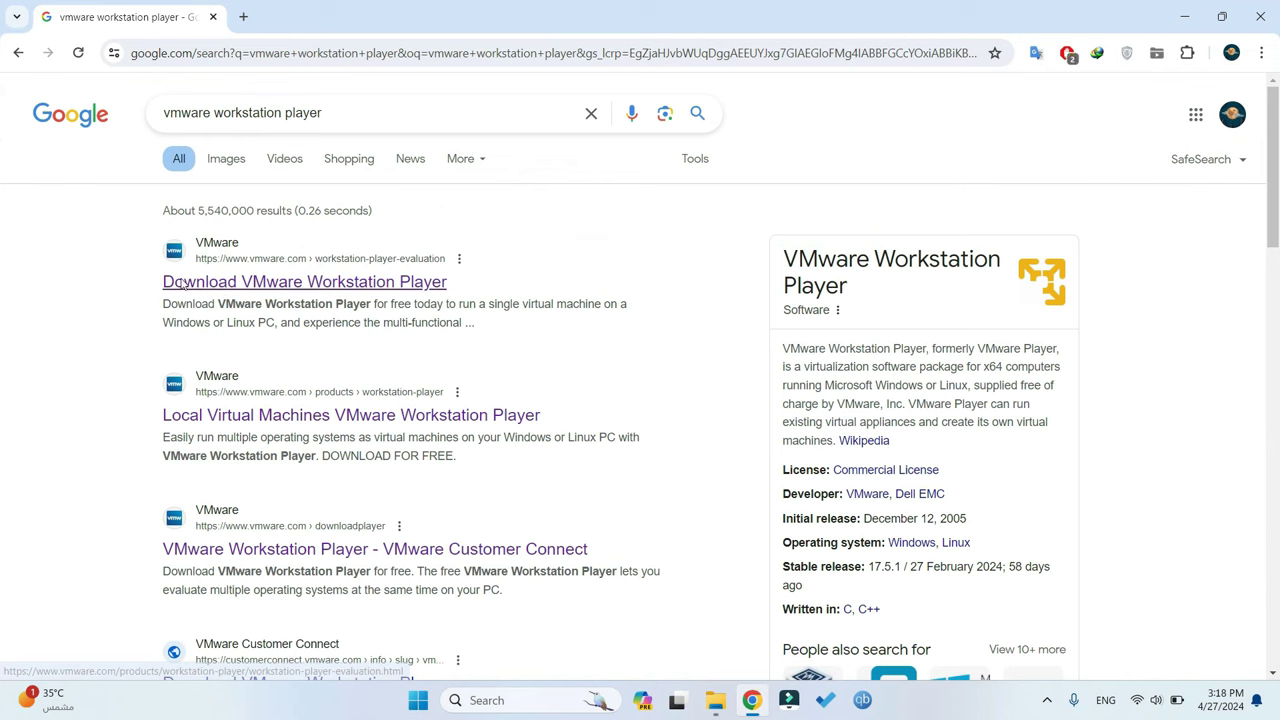
click(418, 286)
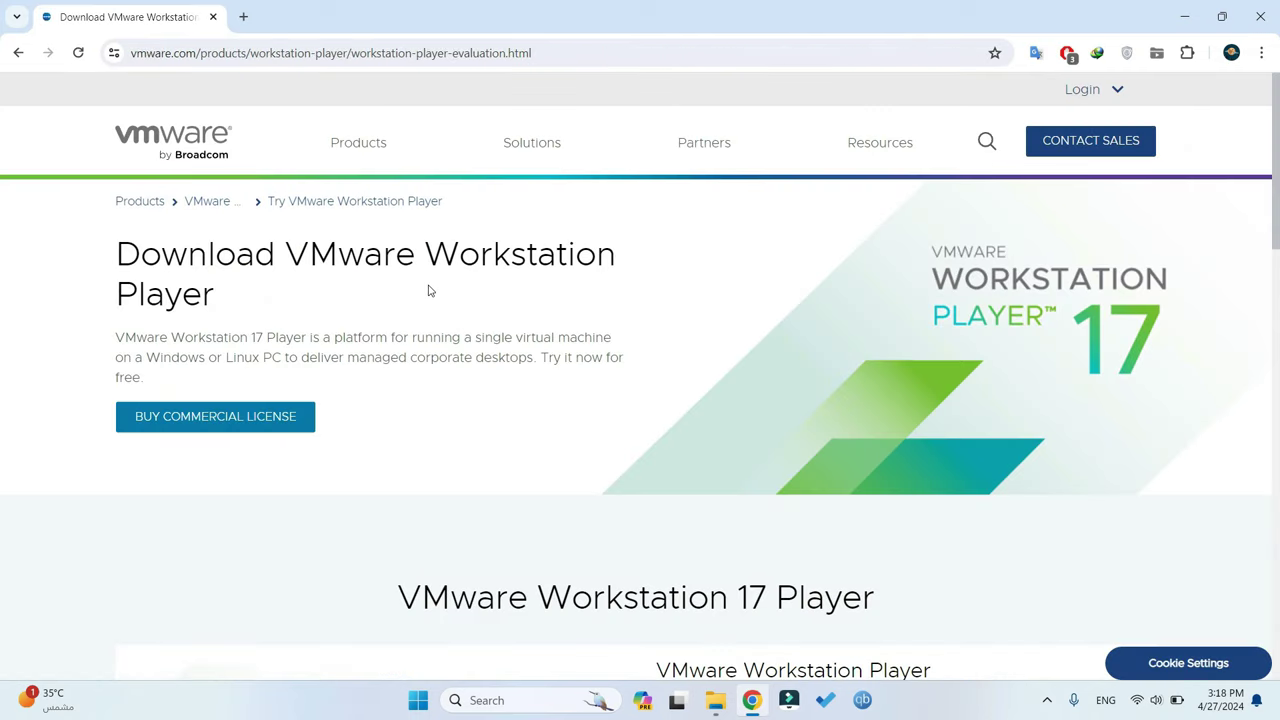
- Open VMware's products list and find the Desktop Hypervisor section
click(381, 153)
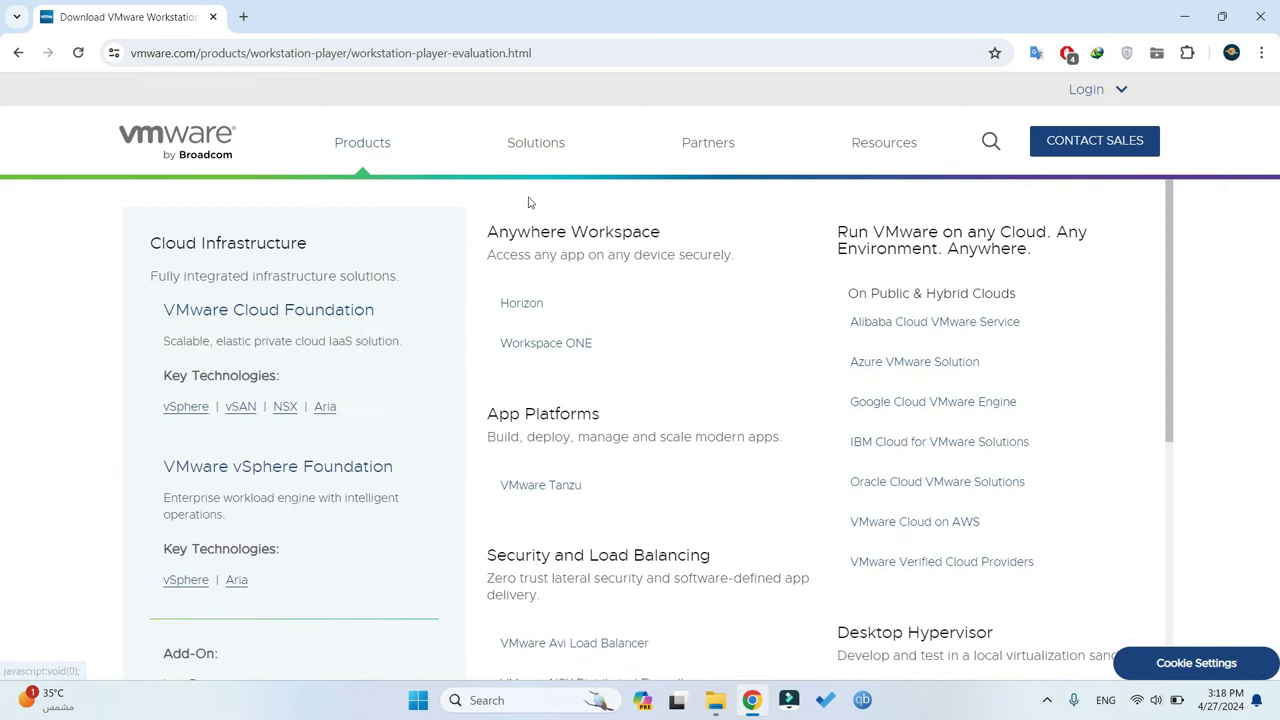
scroll(1128, 324, down, 2)
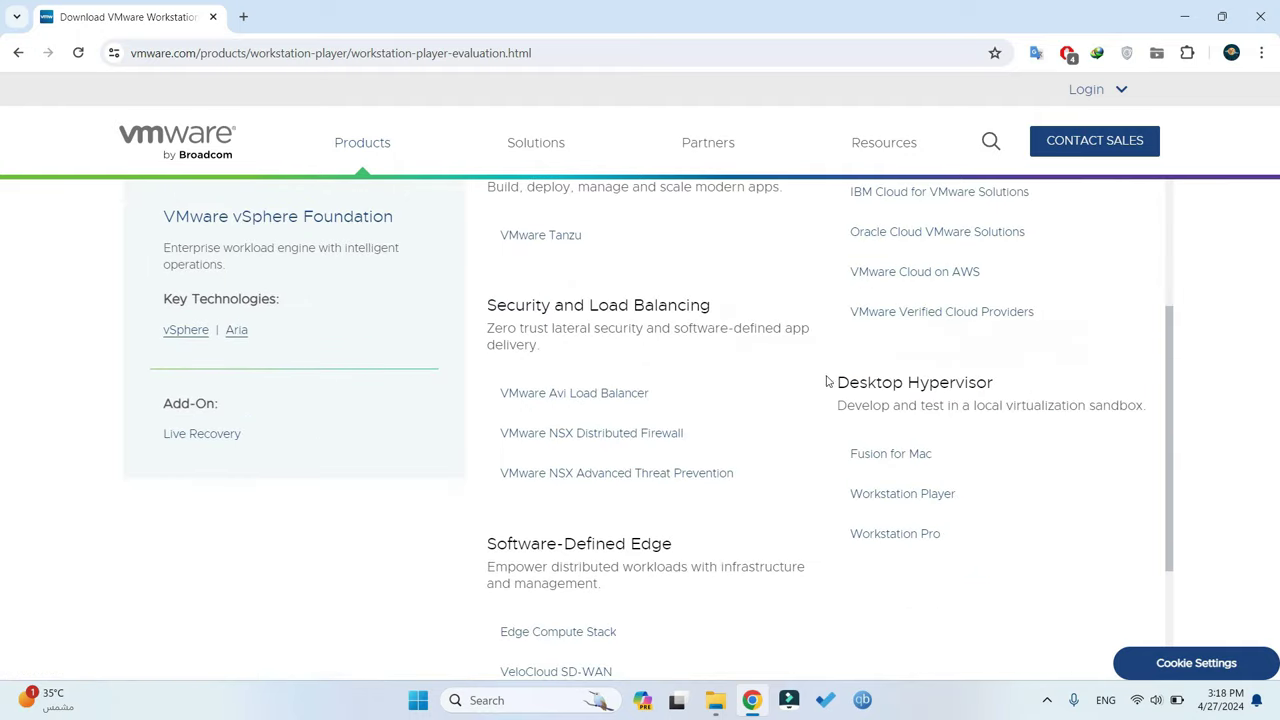
drag(849, 382, 1011, 388)
click(1011, 388)
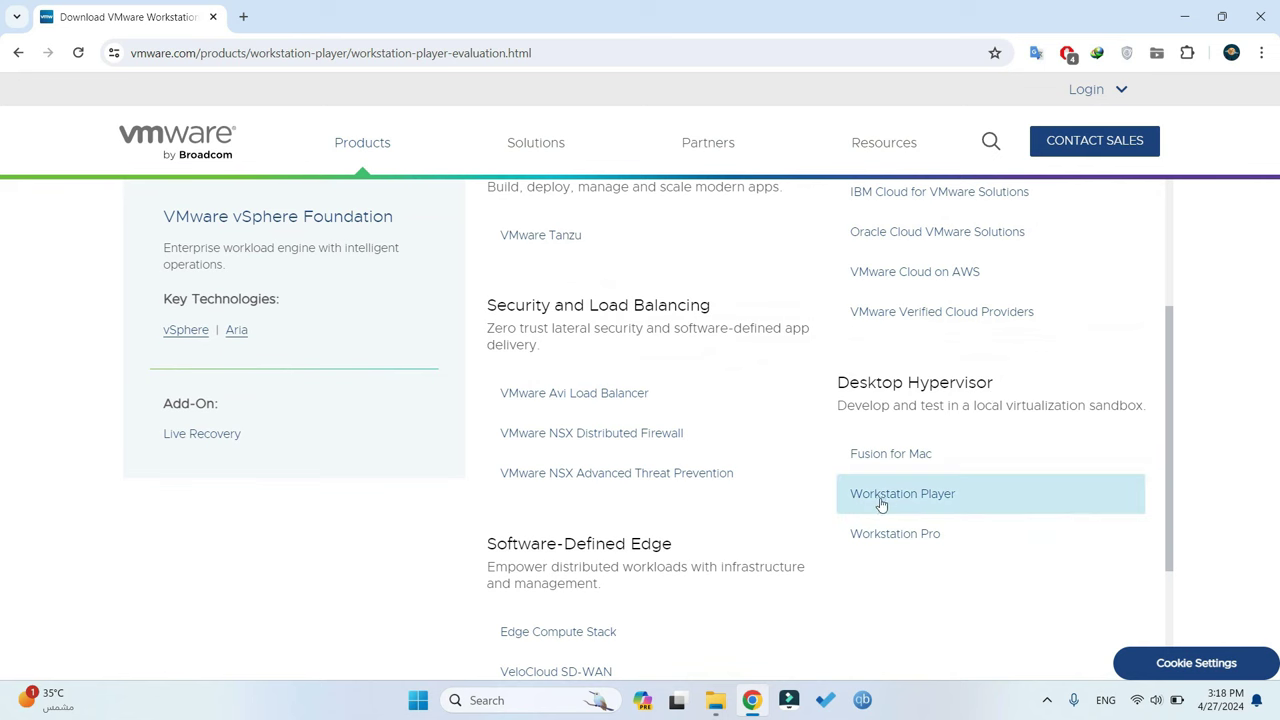
- Open the Workstation Player page and go to the free 17.5.1 download files list
click(969, 503)
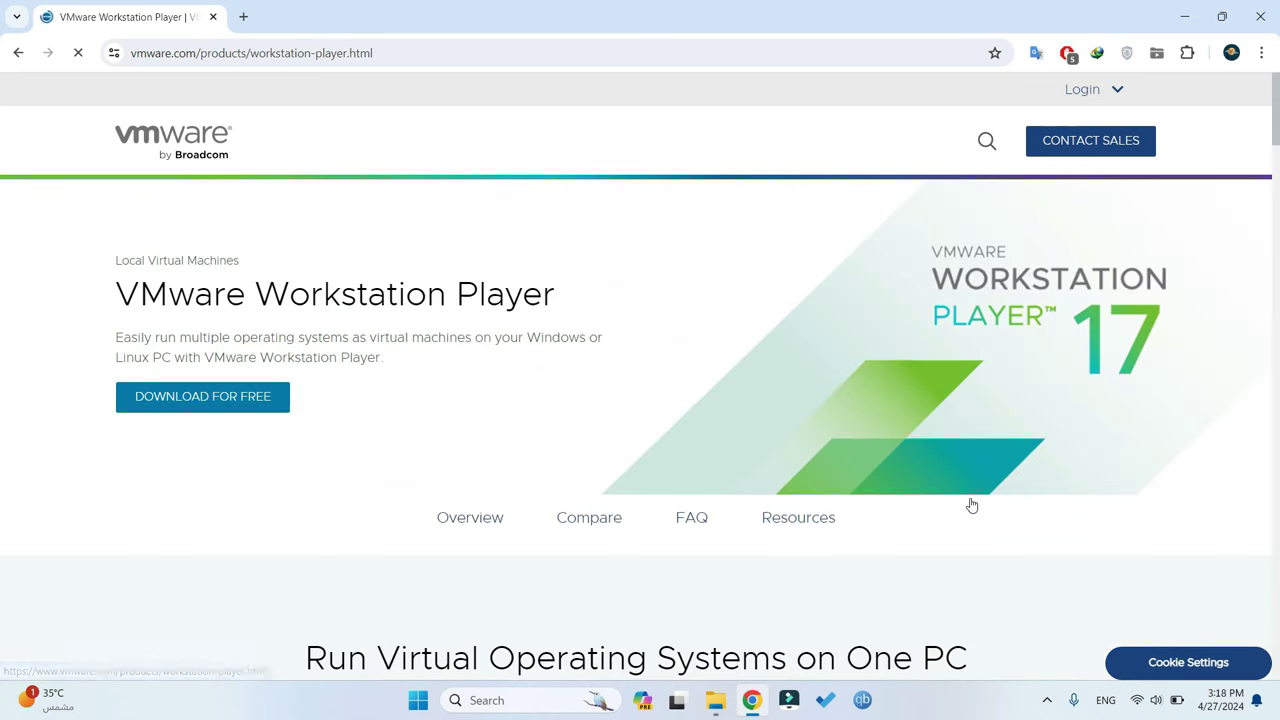
click(275, 411)
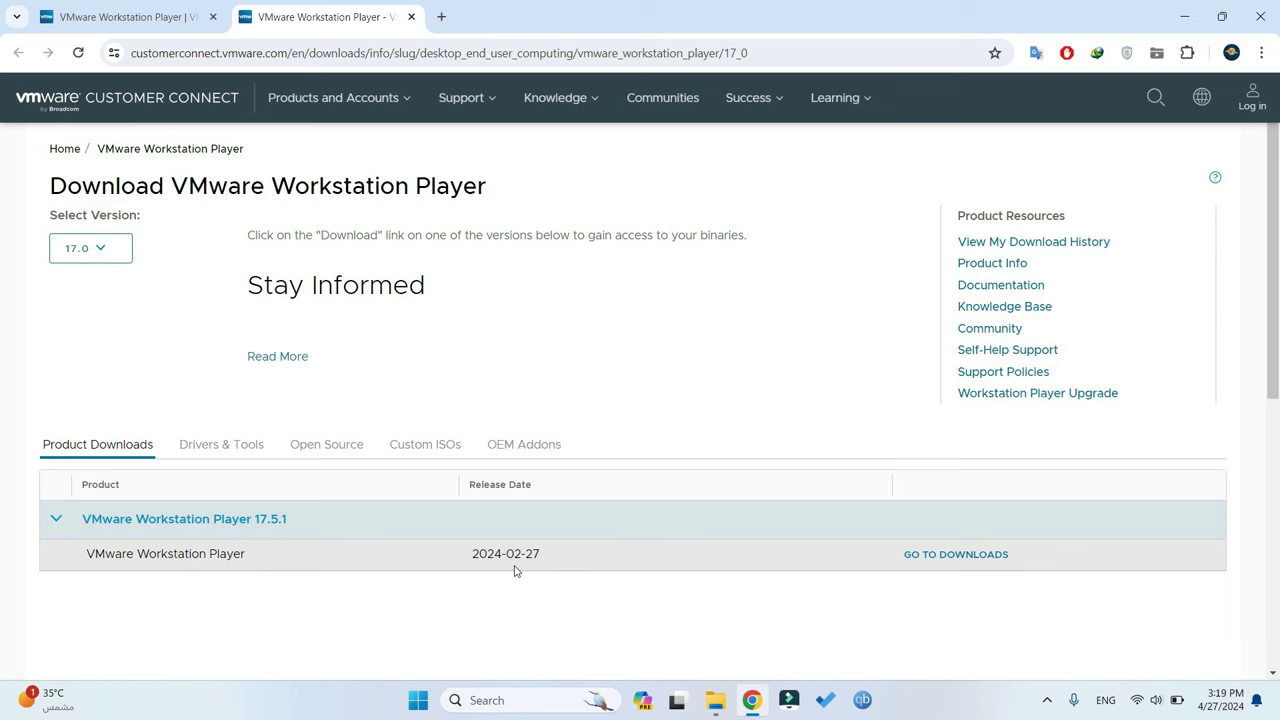
click(941, 558)
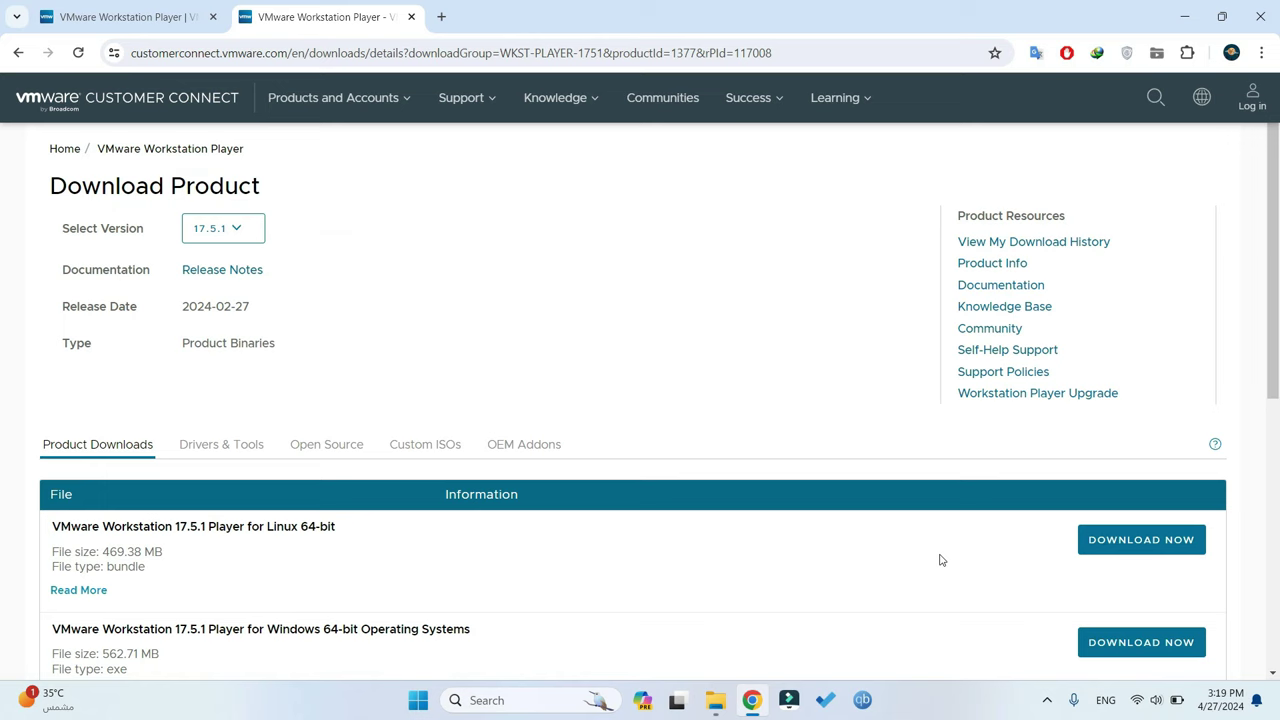
- Download the 562.71 MB Windows 64-bit installer and dismiss the download prompt
scroll(637, 577, down, 3)
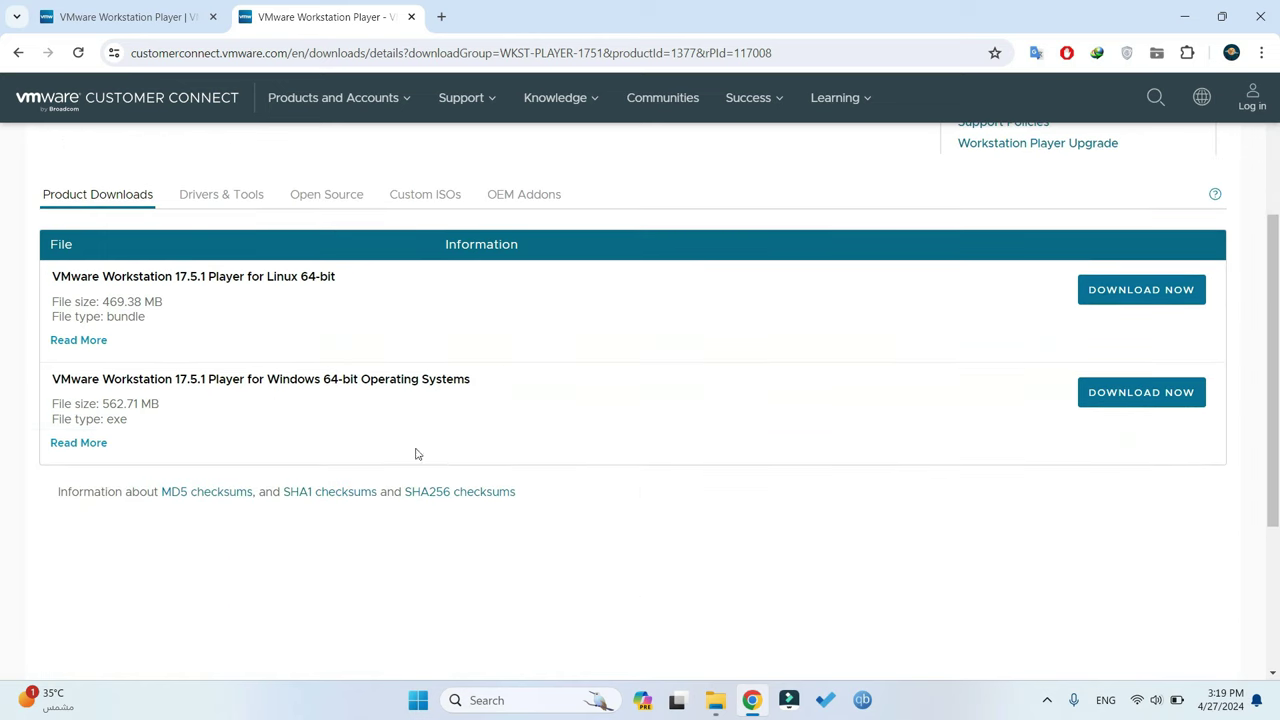
mouse_move(267, 380)
mouse_down()
mouse_move(353, 382)
mouse_move(267, 380)
mouse_up()
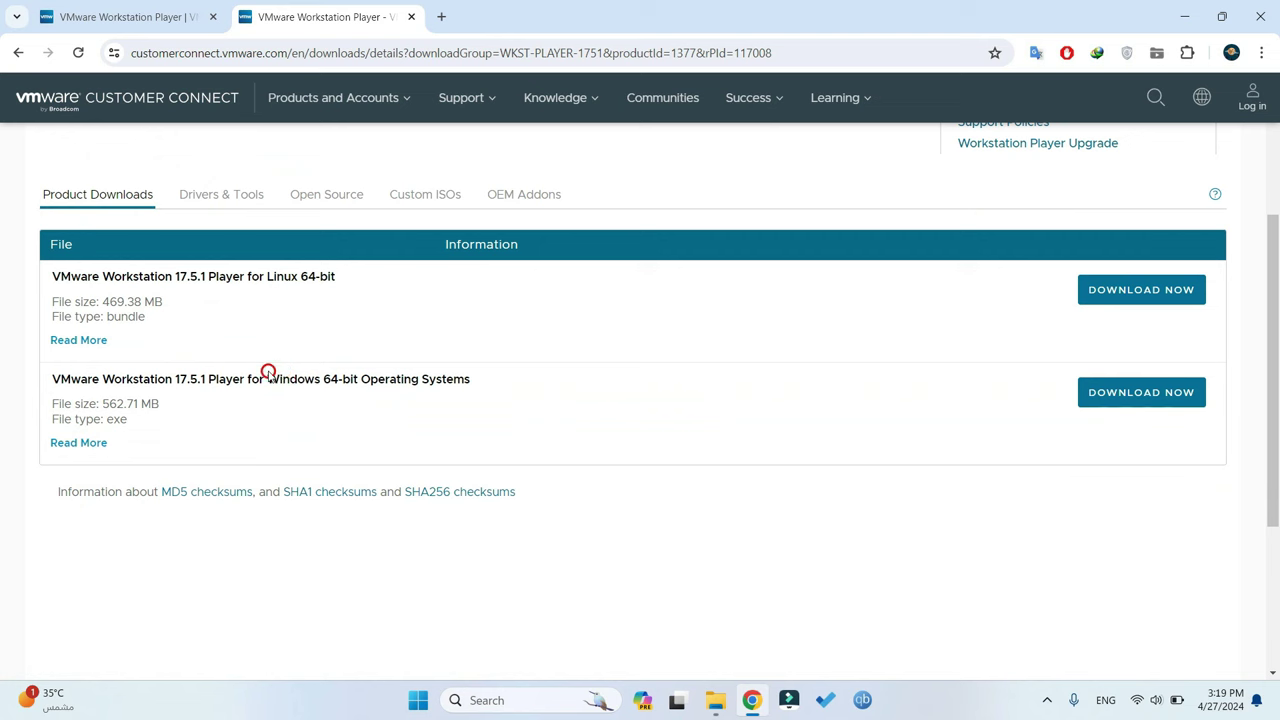
click(1119, 395)
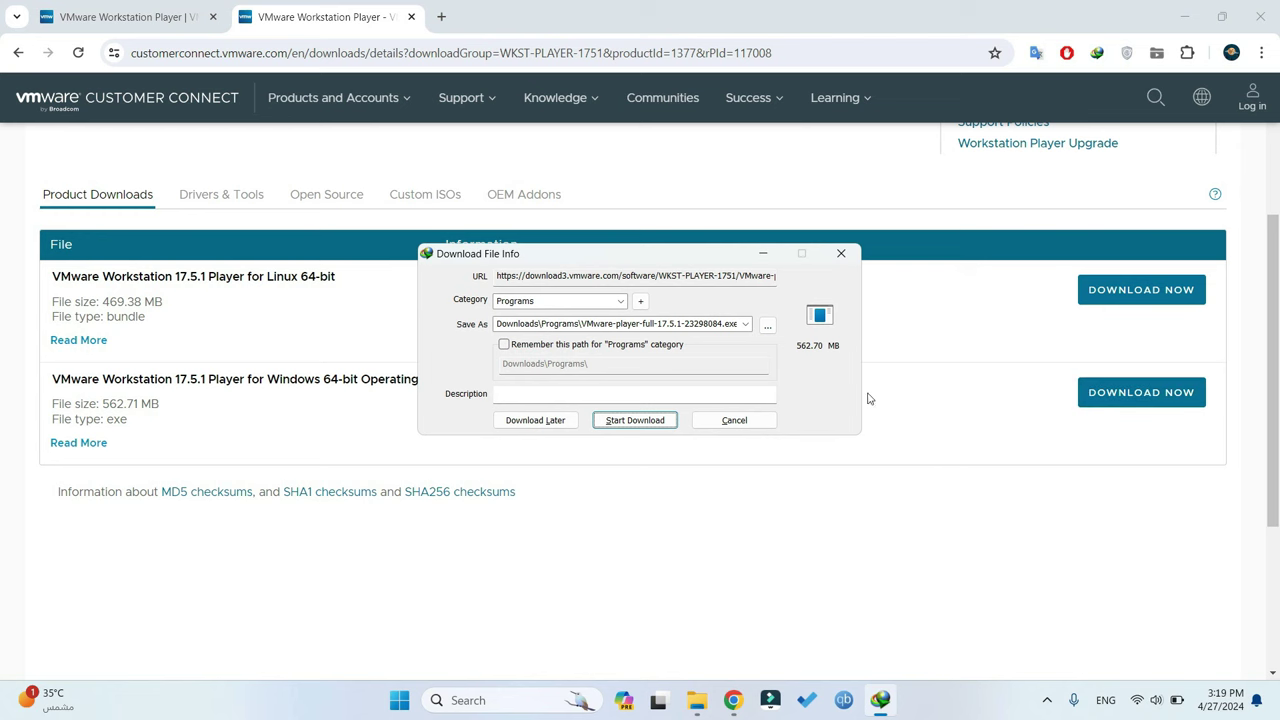
click(735, 419)
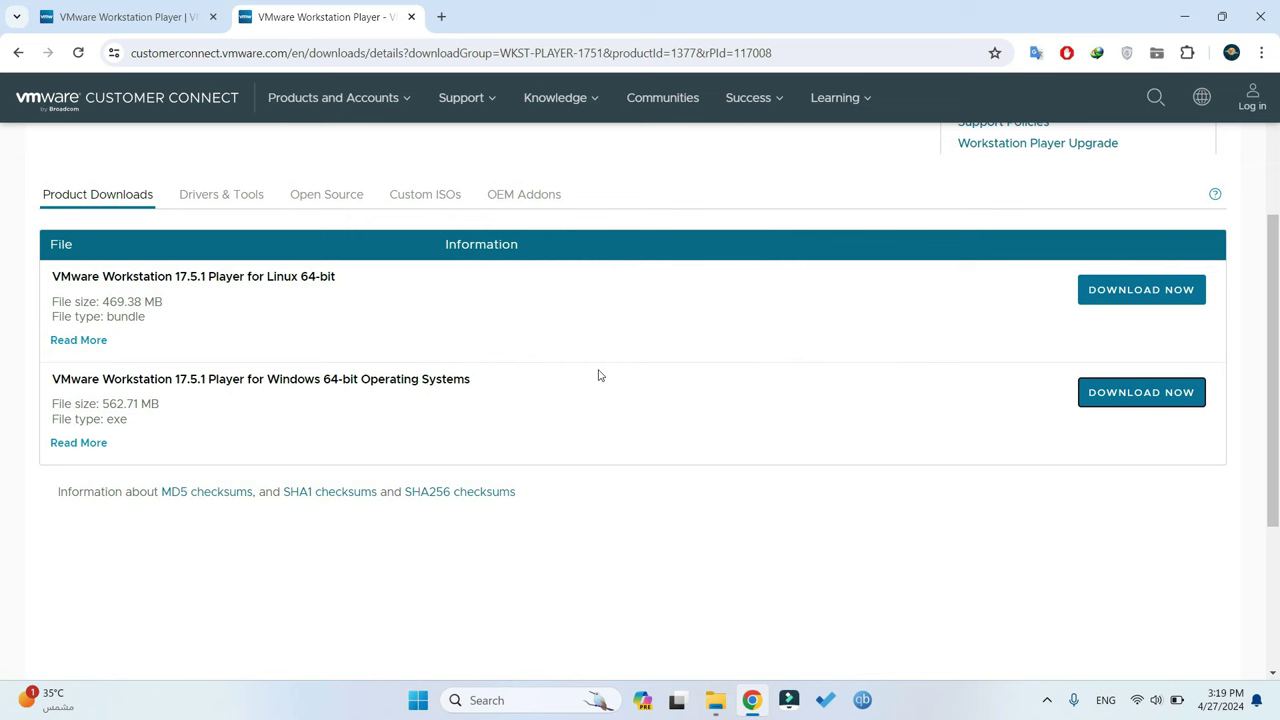
- Search Google for 'auto unlocker' in a new browser tab
click(441, 17)
text(auto u)
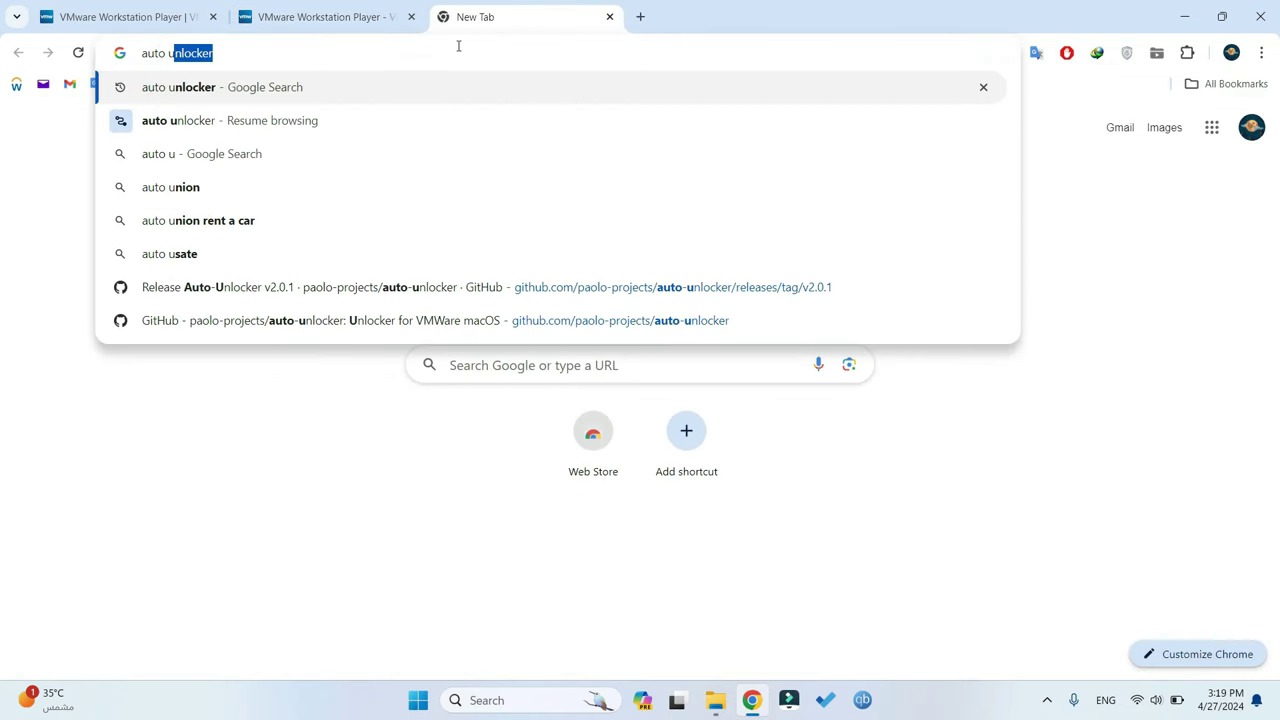
key(Return)
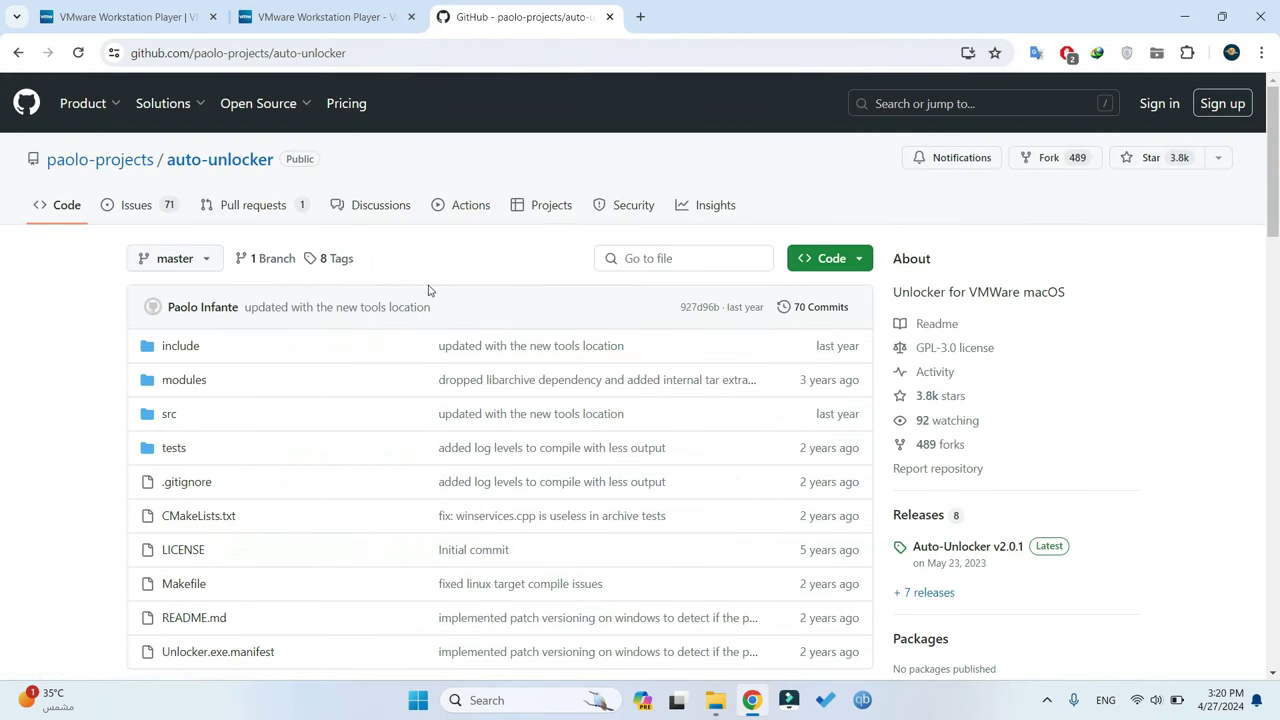
scroll(1050, 358, down, 2)
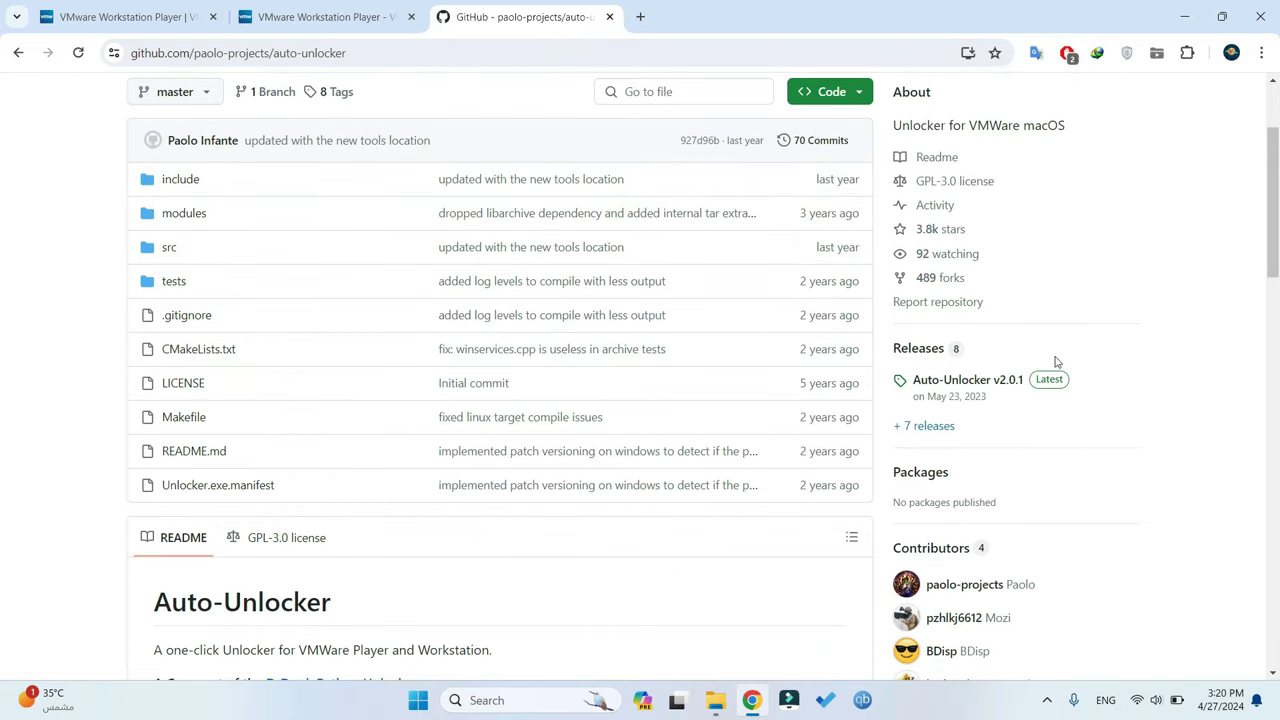
- Open the Auto-Unlocker v2.0.1 release and download Unlocker-v2.0.1-x64.zip
click(1010, 385)
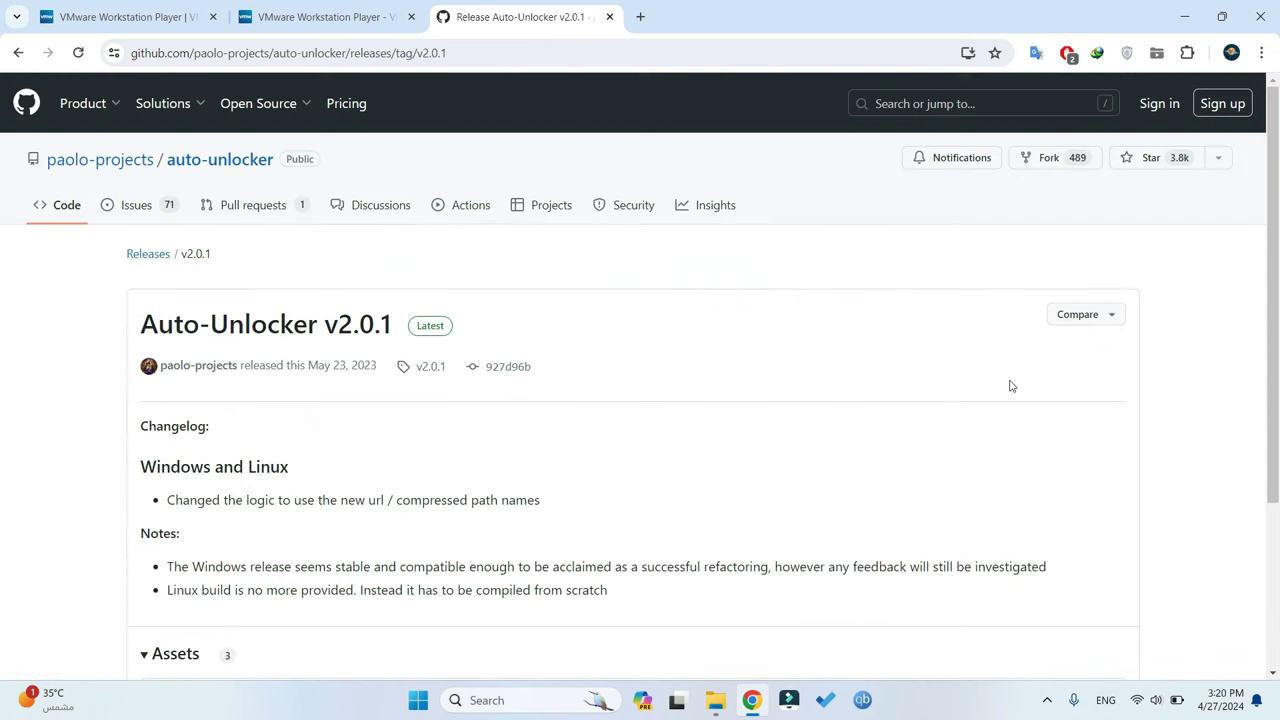
scroll(882, 374, down, 3)
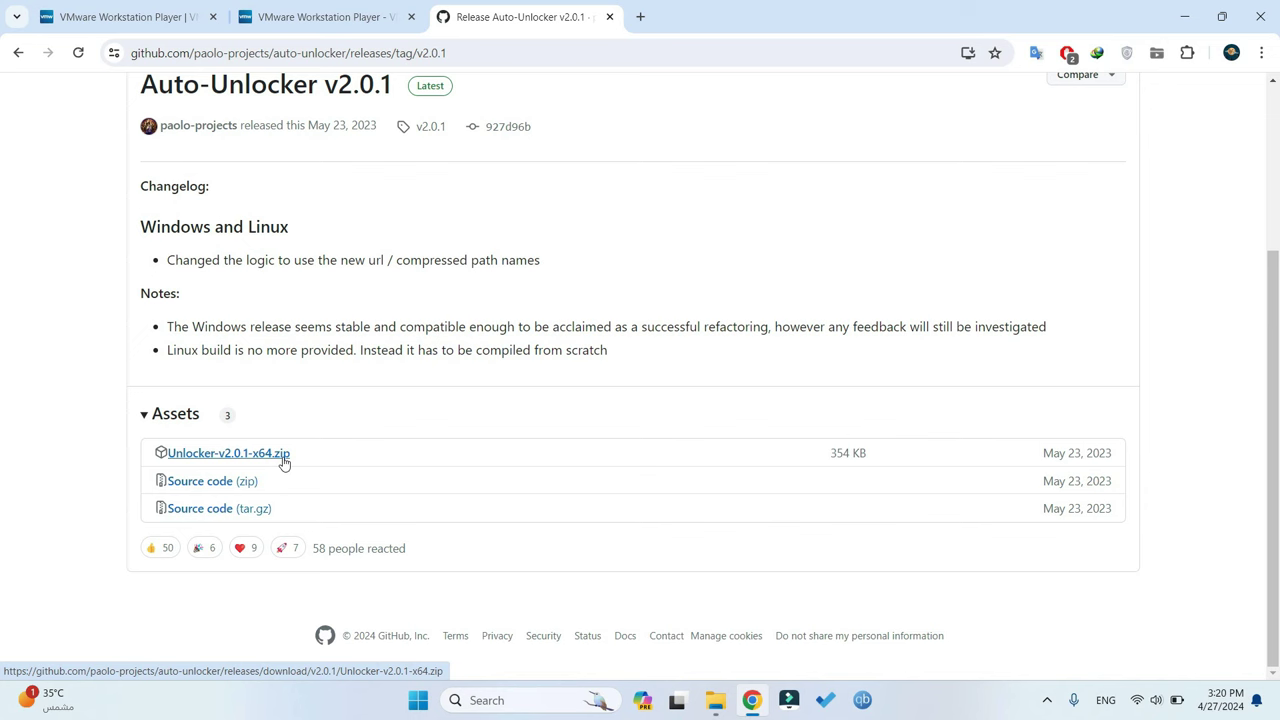
click(284, 462)
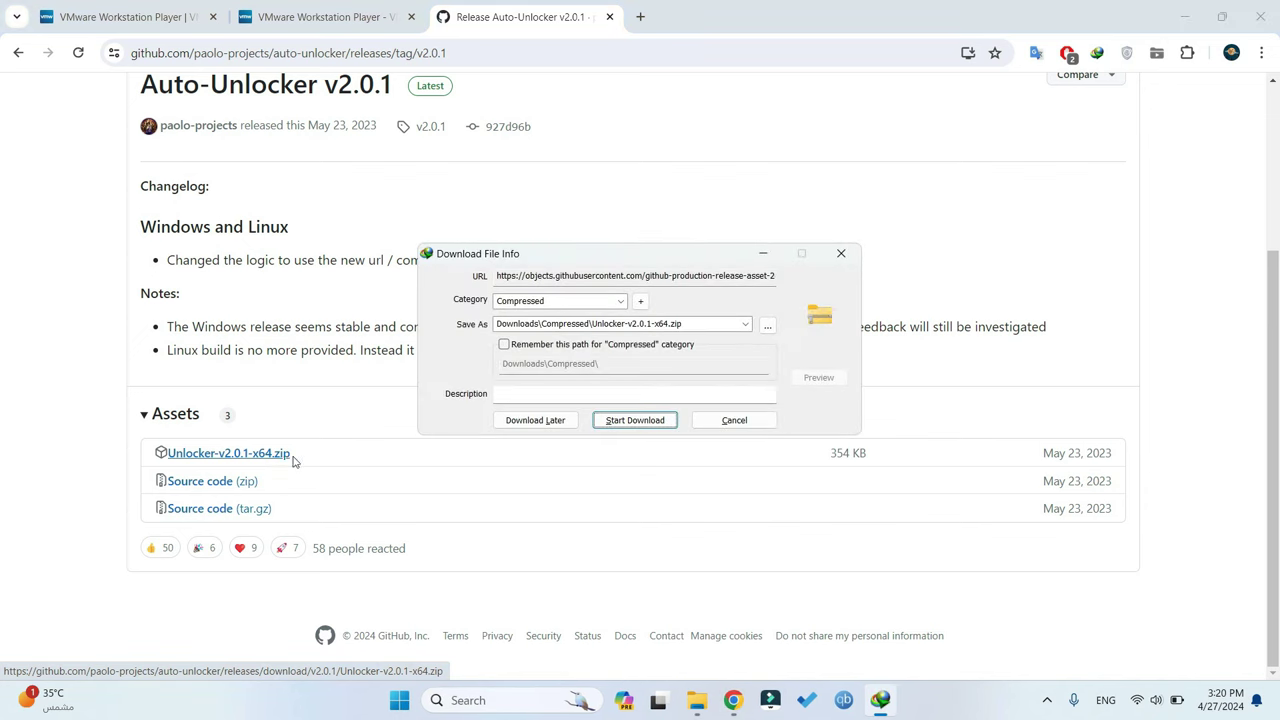
click(733, 421)
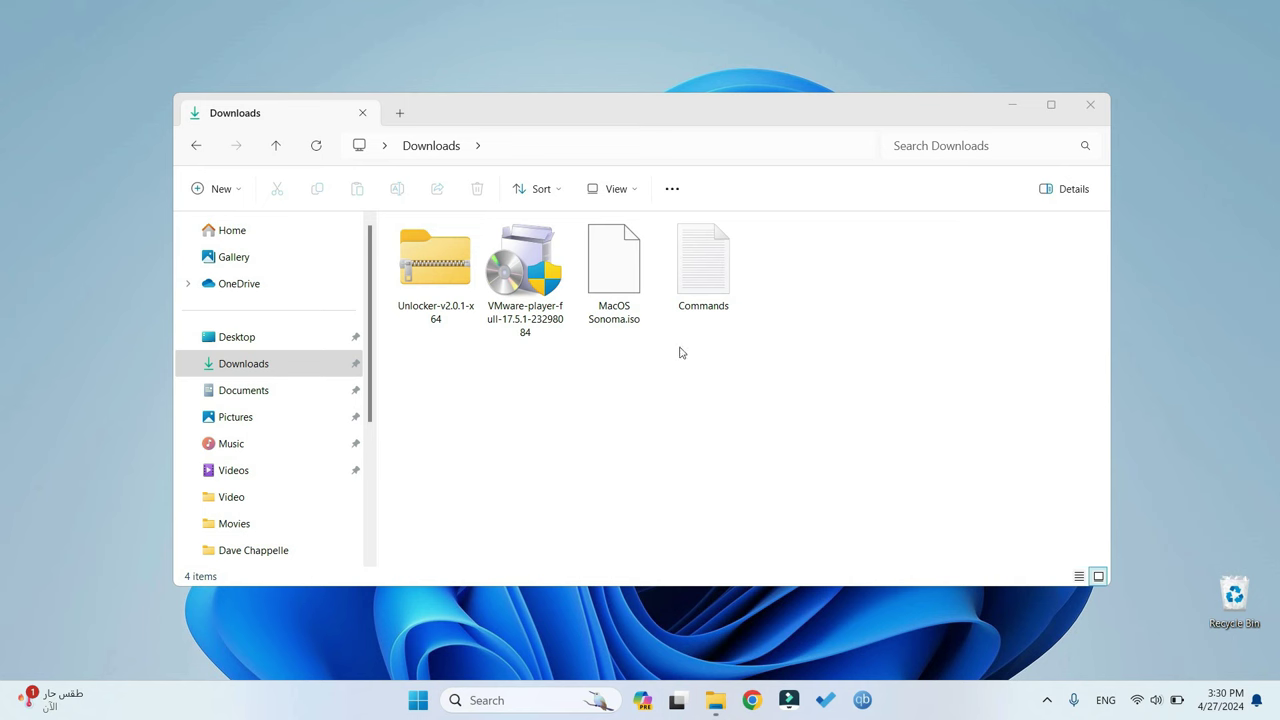
- Run the Player 17.5.1 installer, accept the licence and tick automatic Windows Hypervisor Platform install
click(542, 288)
double_click(542, 288)
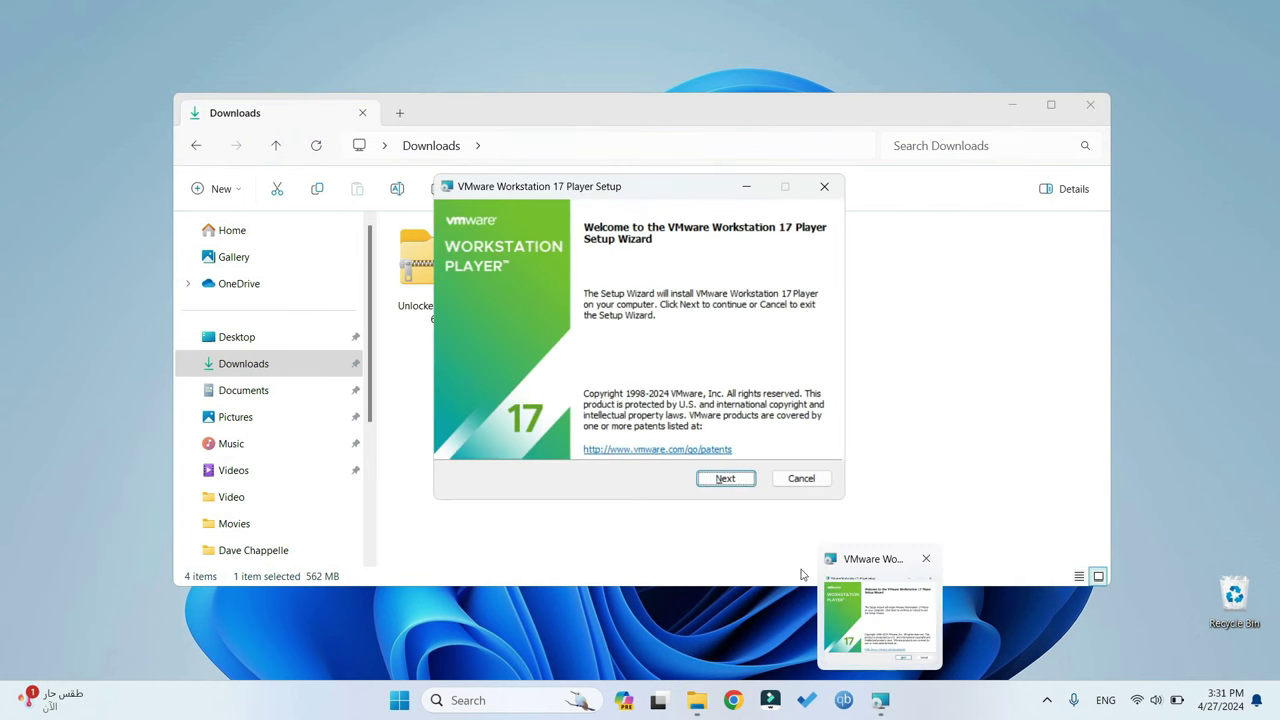
click(729, 481)
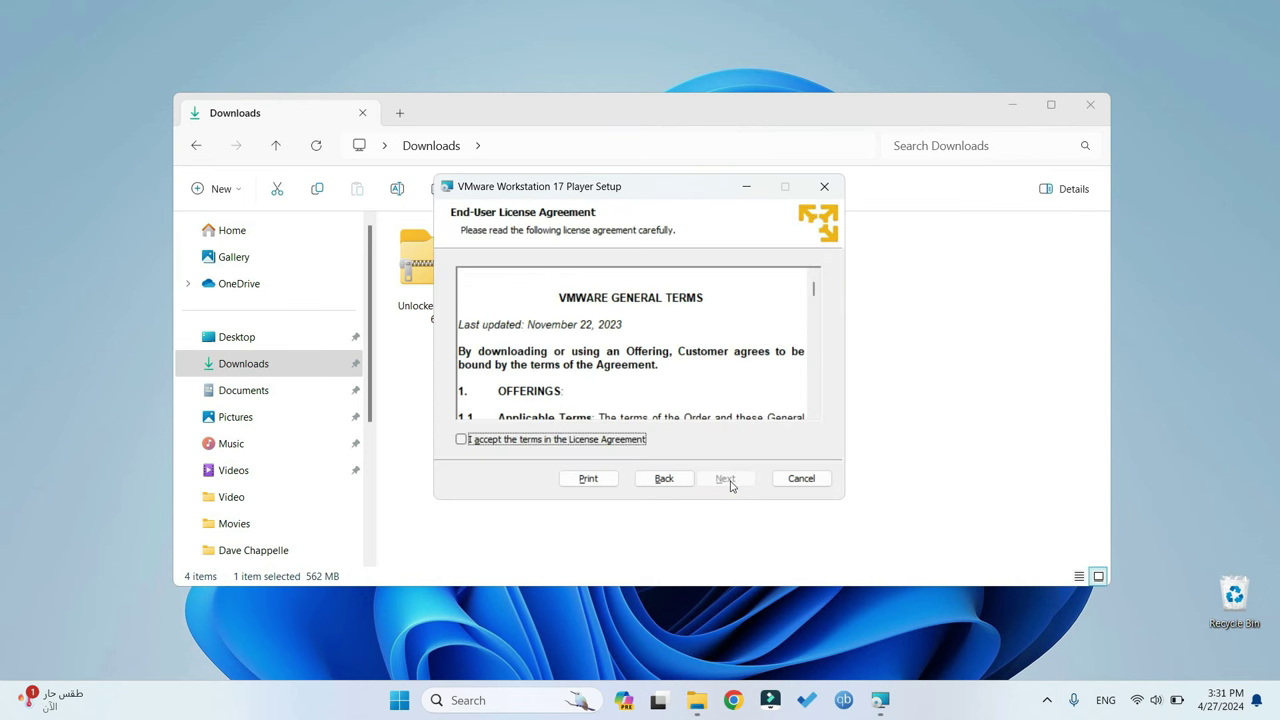
click(606, 443)
click(711, 478)
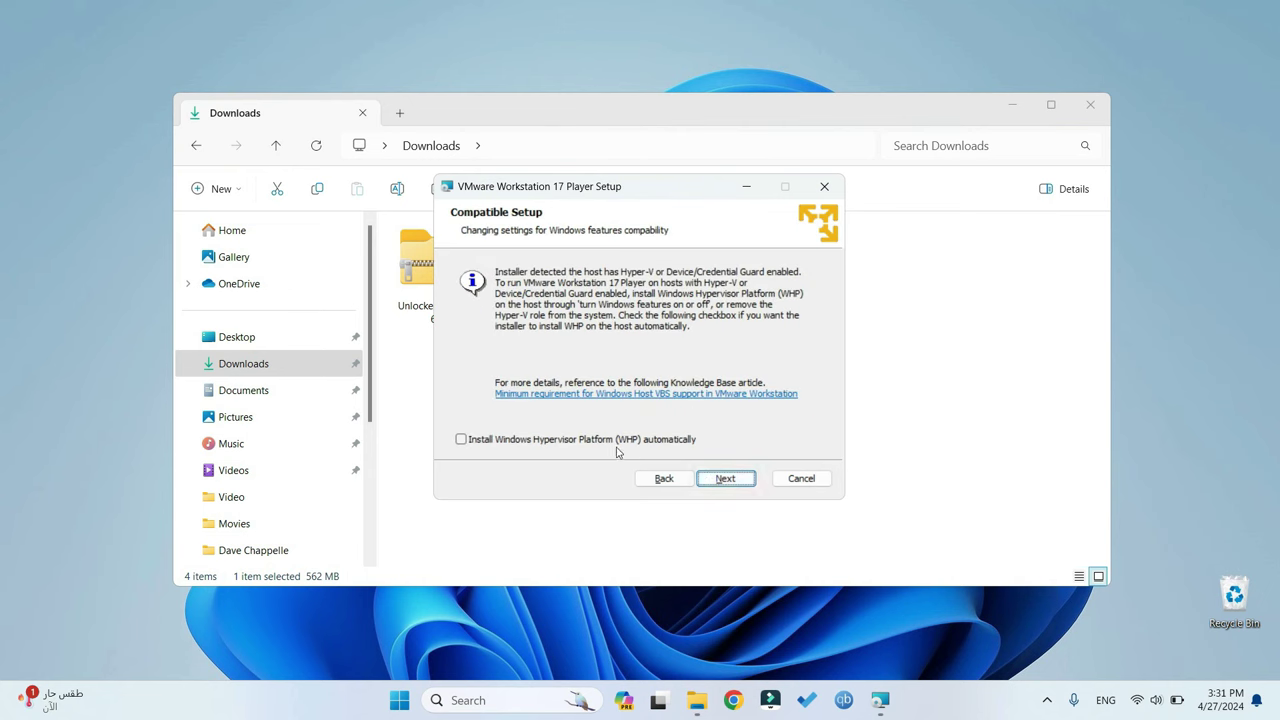
click(613, 447)
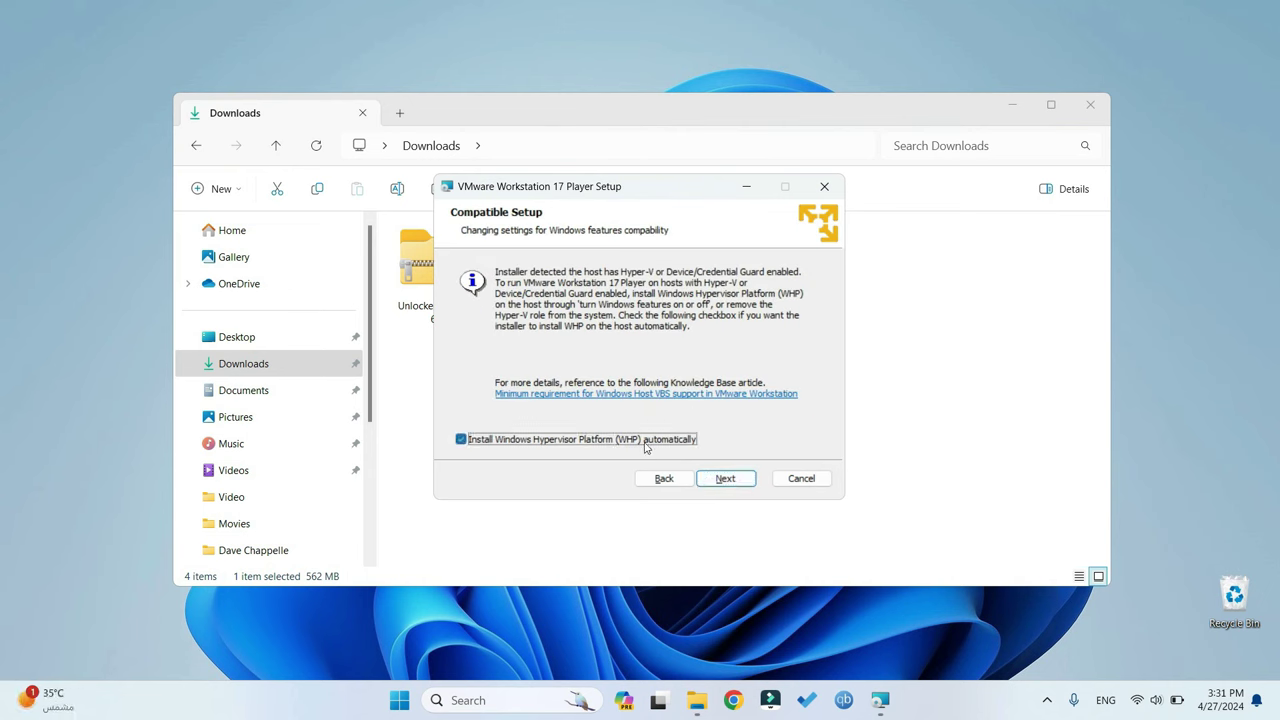
- Keep the default location, user experience and shortcut settings, install, and finish setup
click(717, 481)
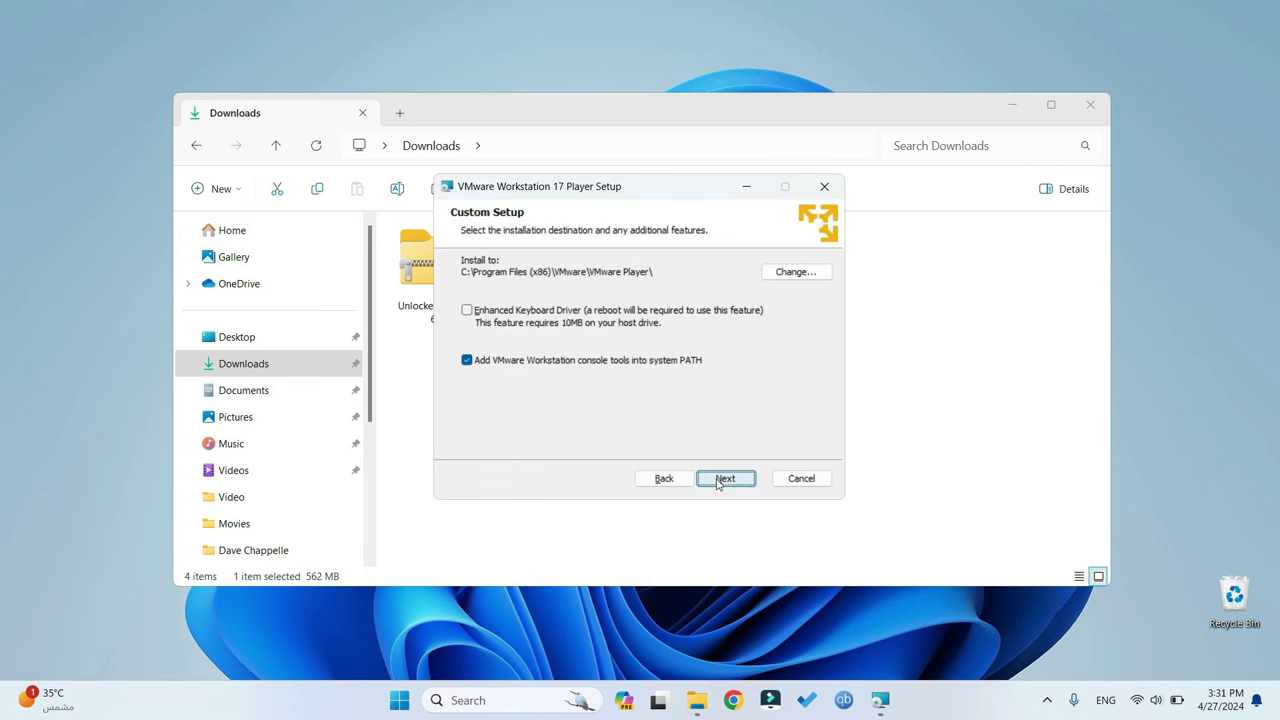
click(717, 481)
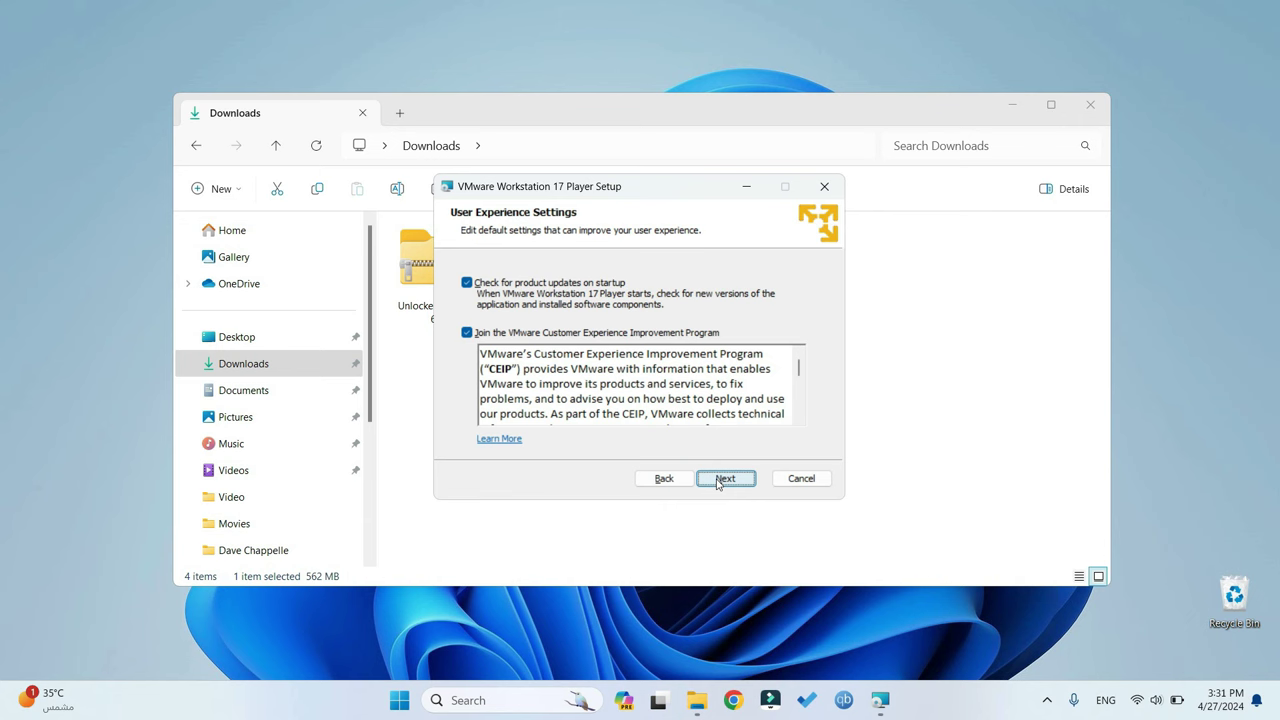
click(725, 478)
click(717, 481)
click(717, 481)
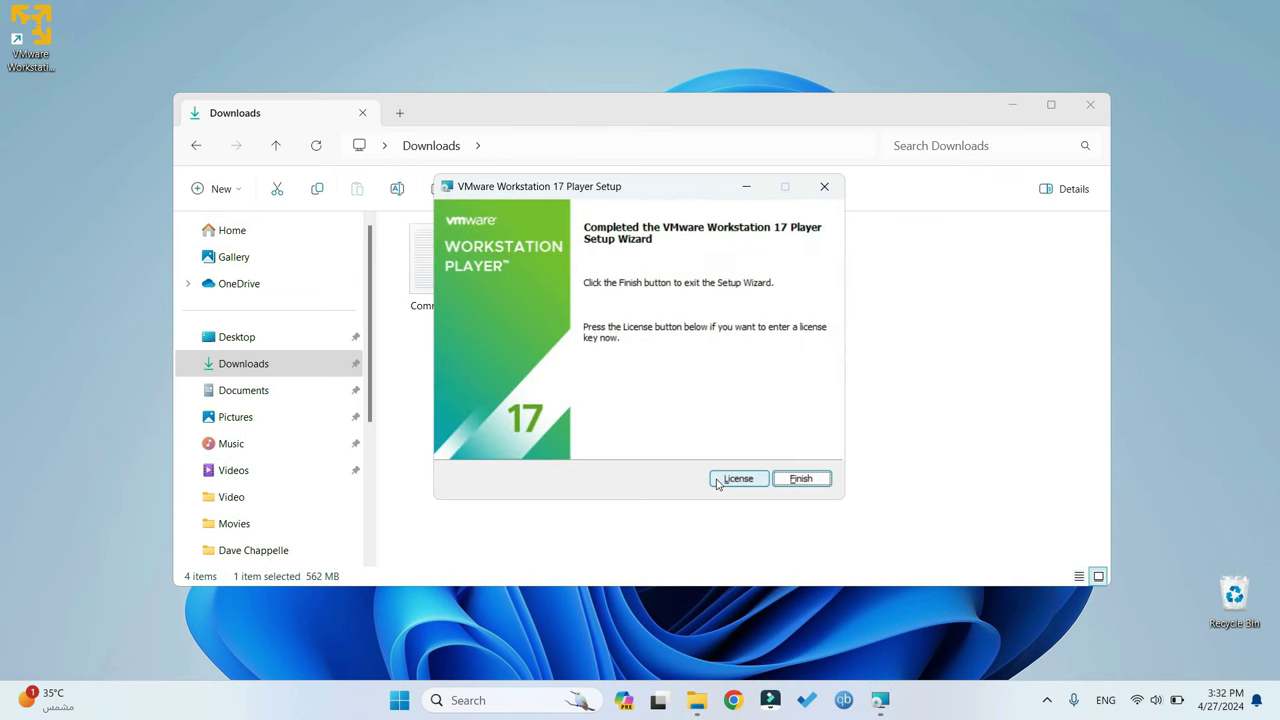
click(800, 481)
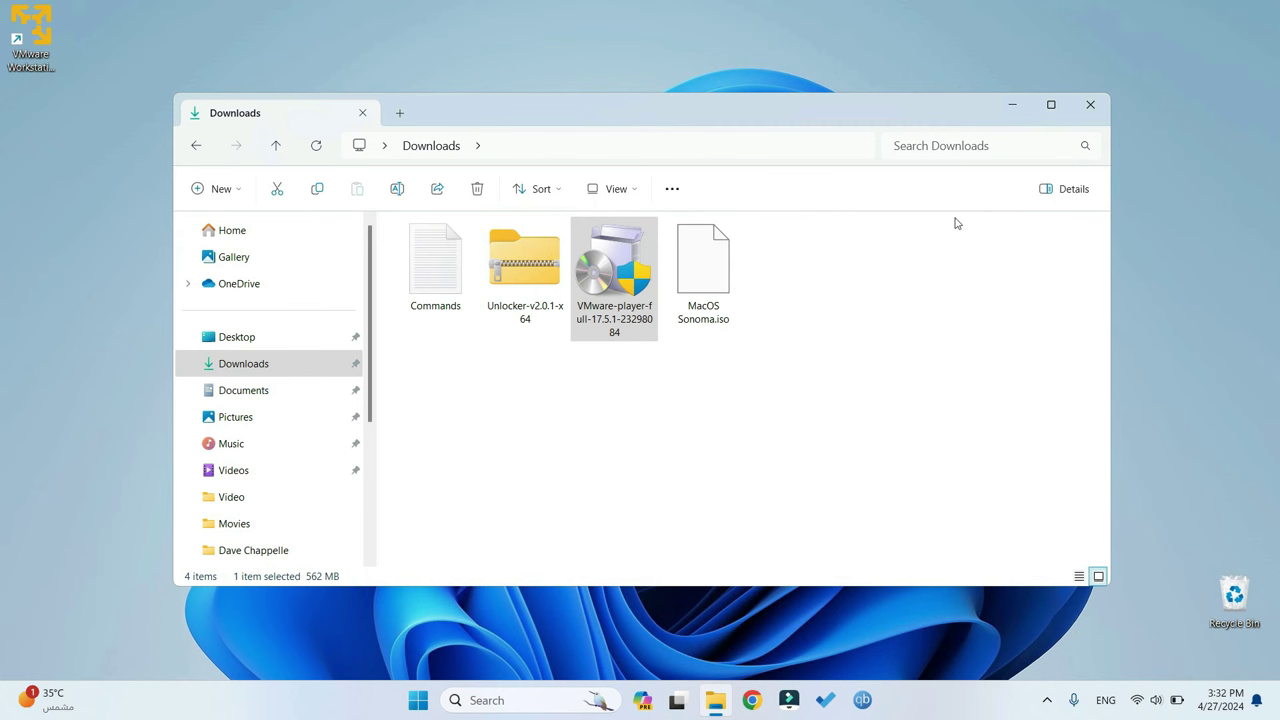
- Extract Unlocker-v2.0.1-x64.zip into its own folder with WinRAR and open that folder
click(1012, 104)
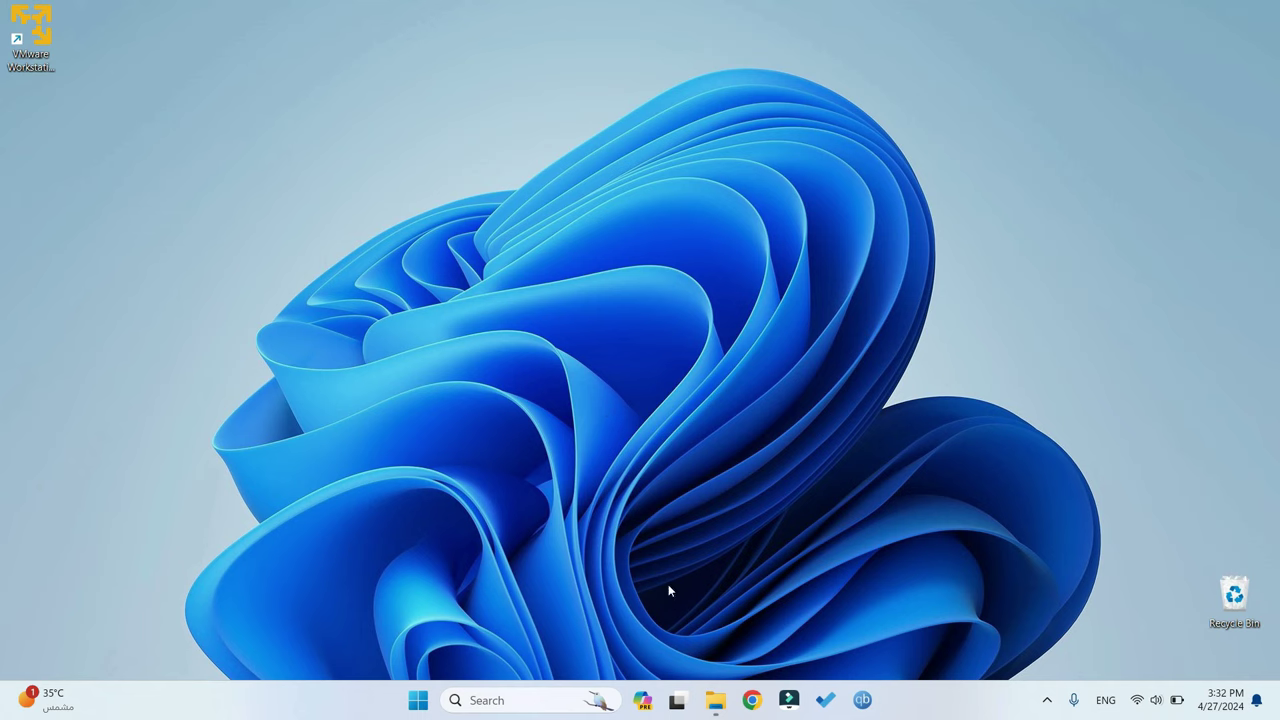
click(715, 700)
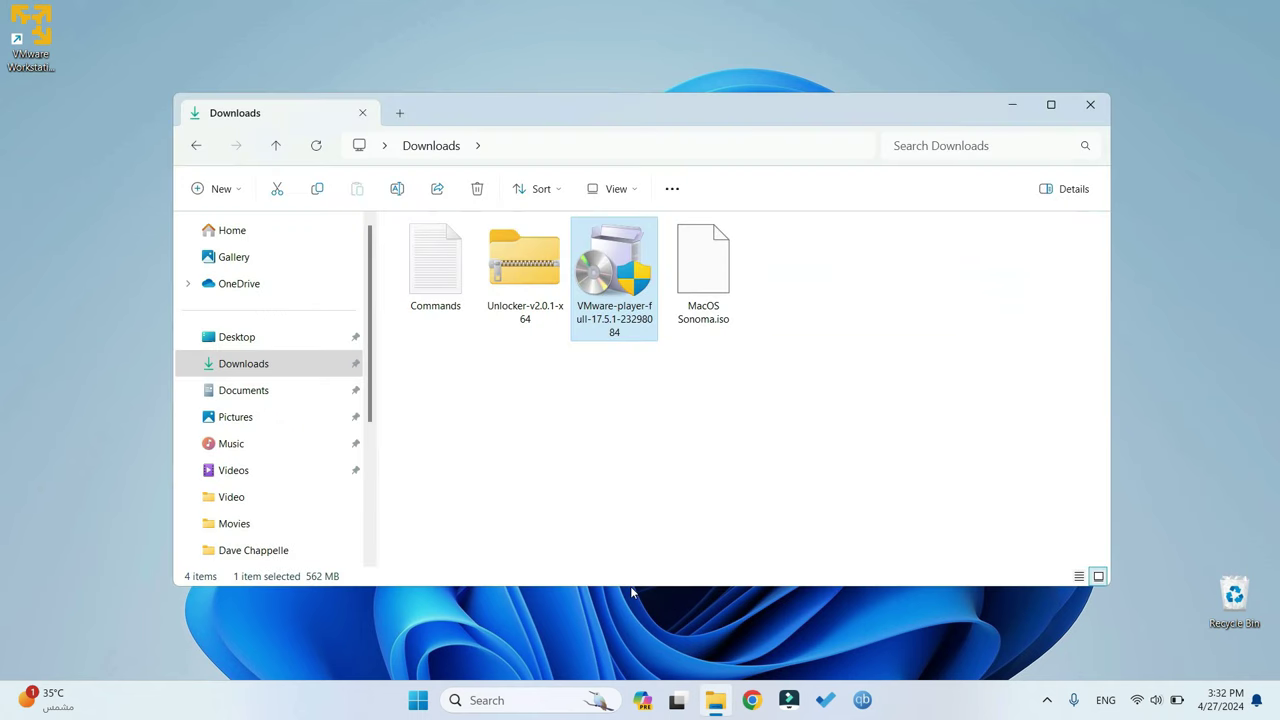
click(518, 280)
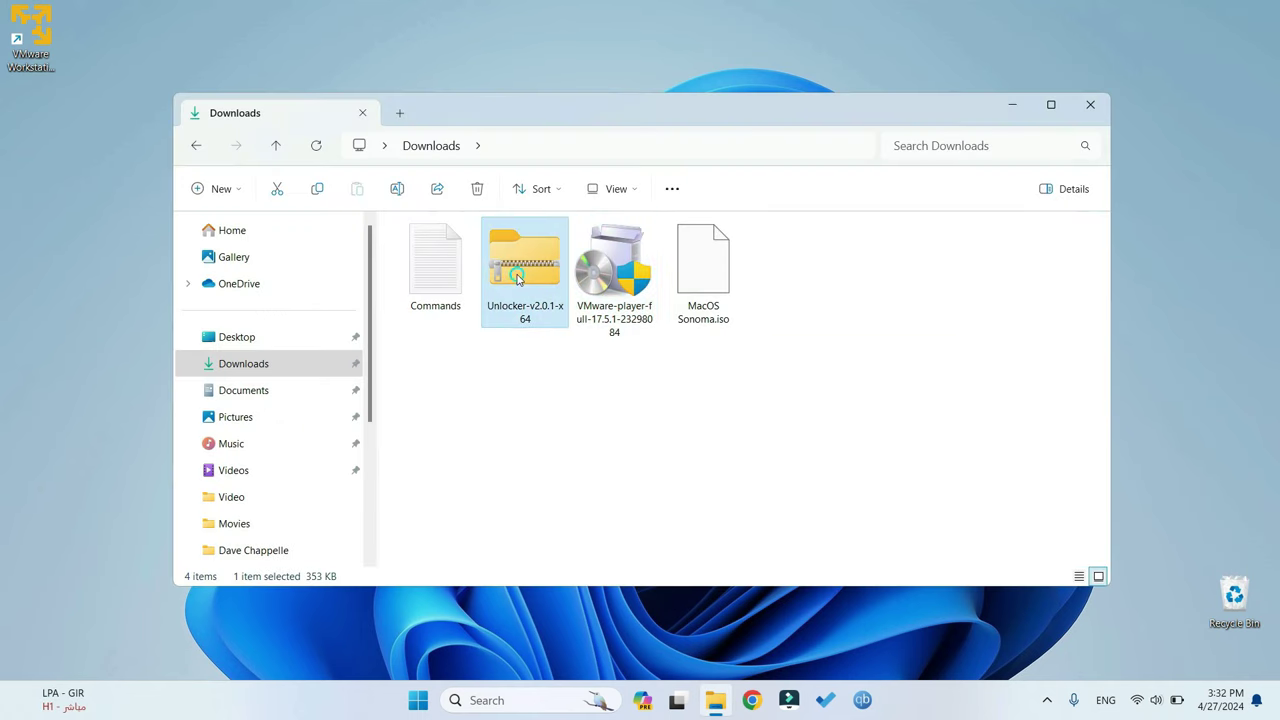
right_click(518, 280)
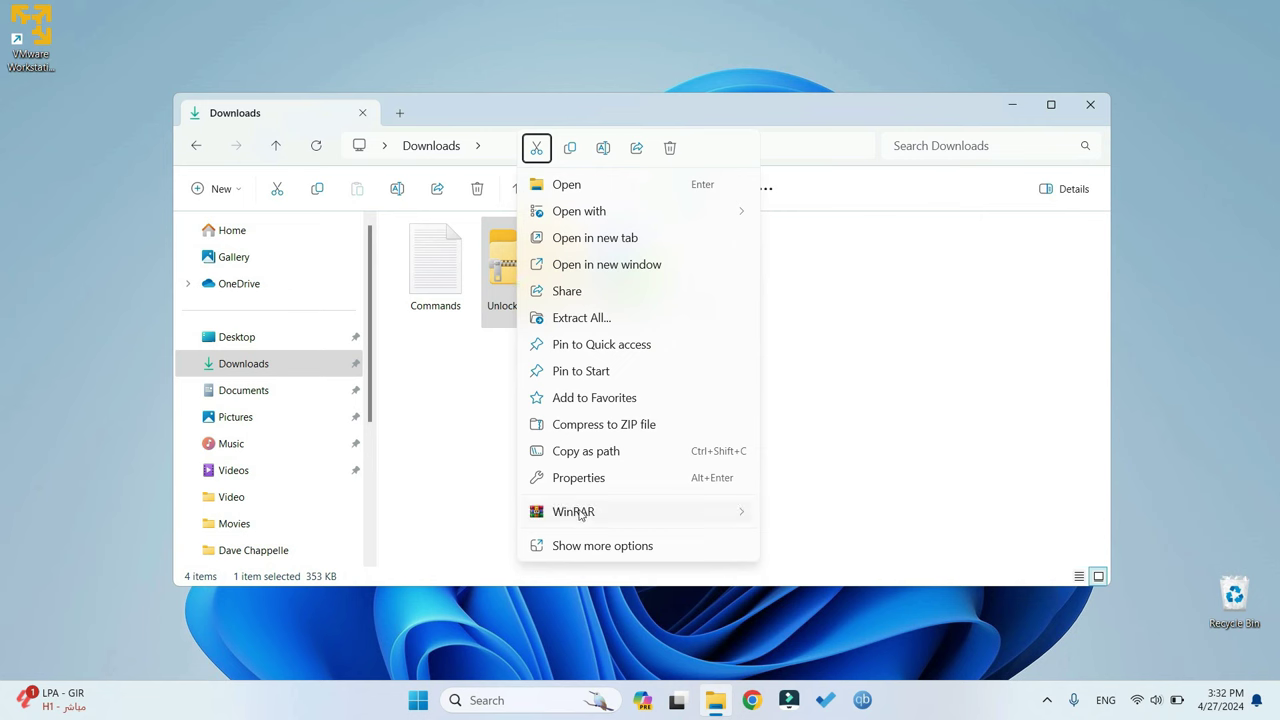
mouse_move(585, 514)
click(836, 568)
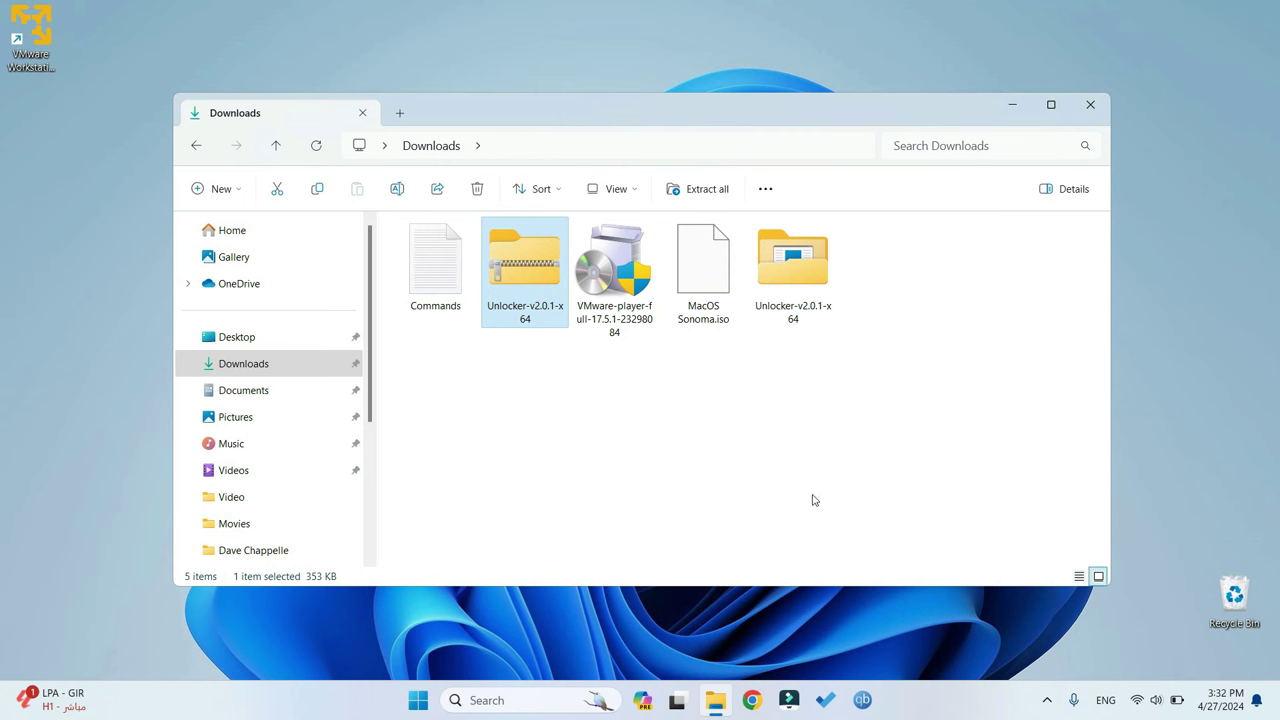
double_click(785, 268)
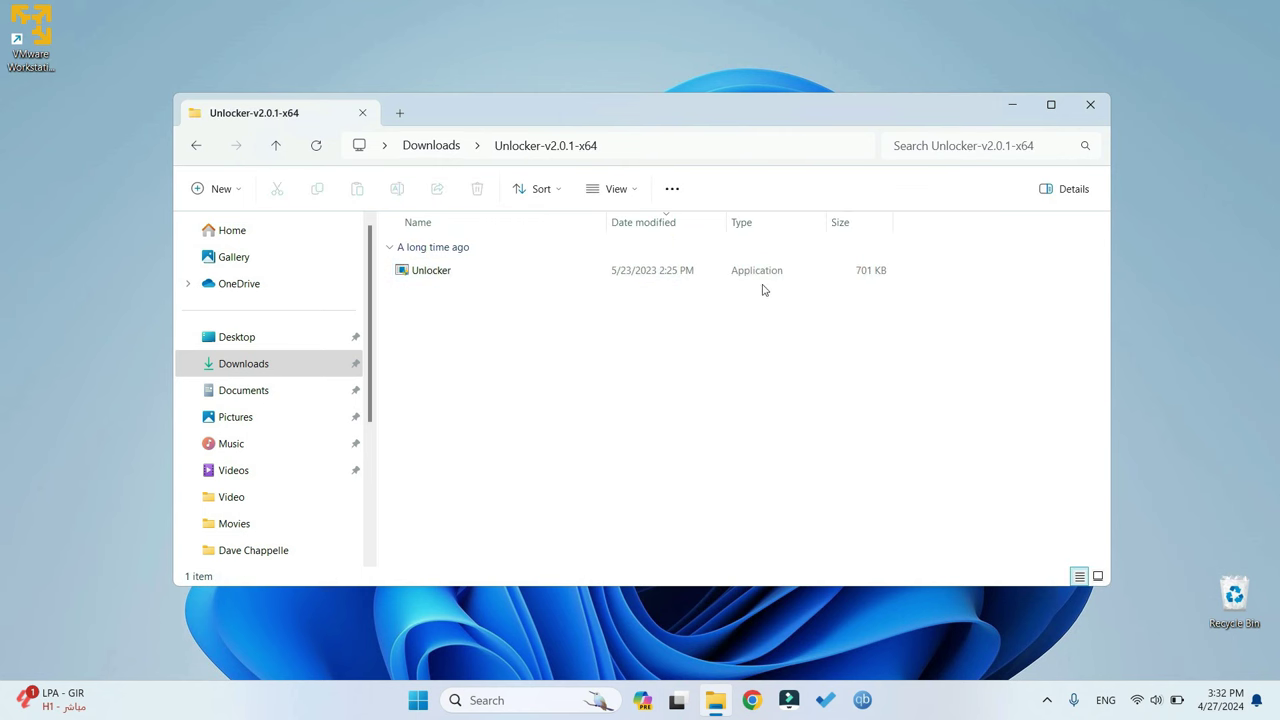
- Launch the Unlocker application and apply its Patch to VMware Player
double_click(486, 274)
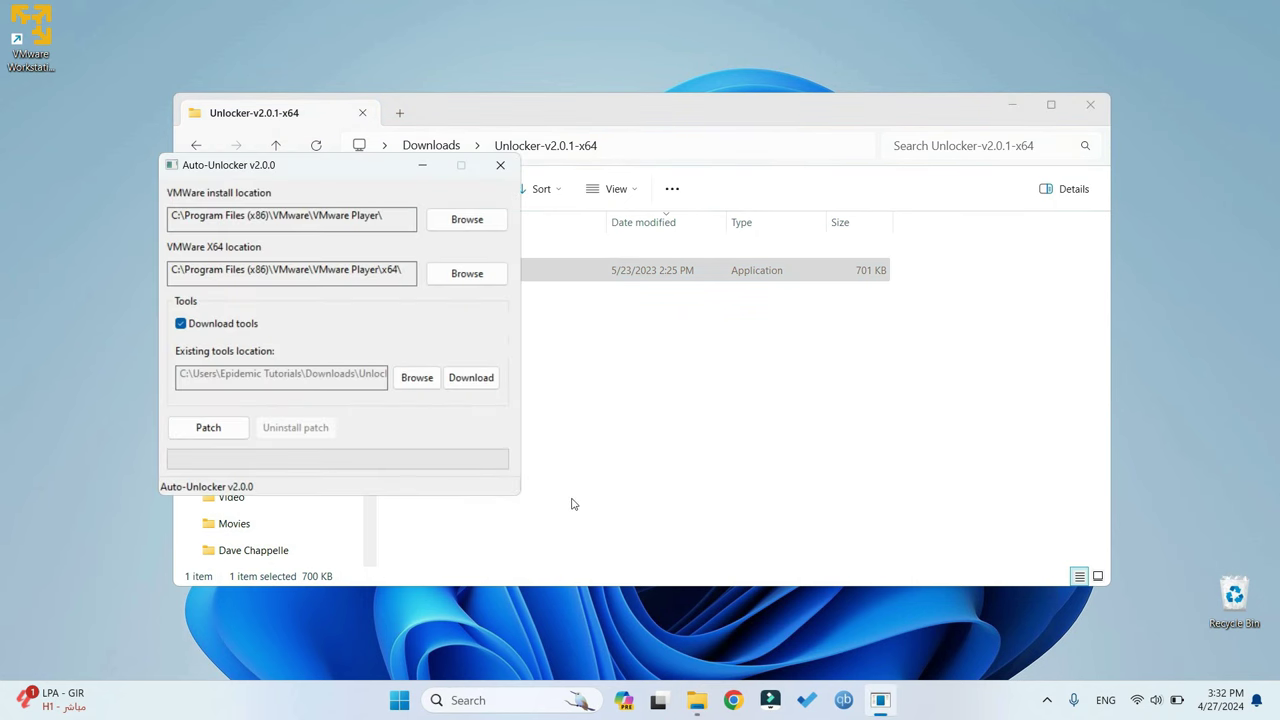
drag(368, 167, 644, 183)
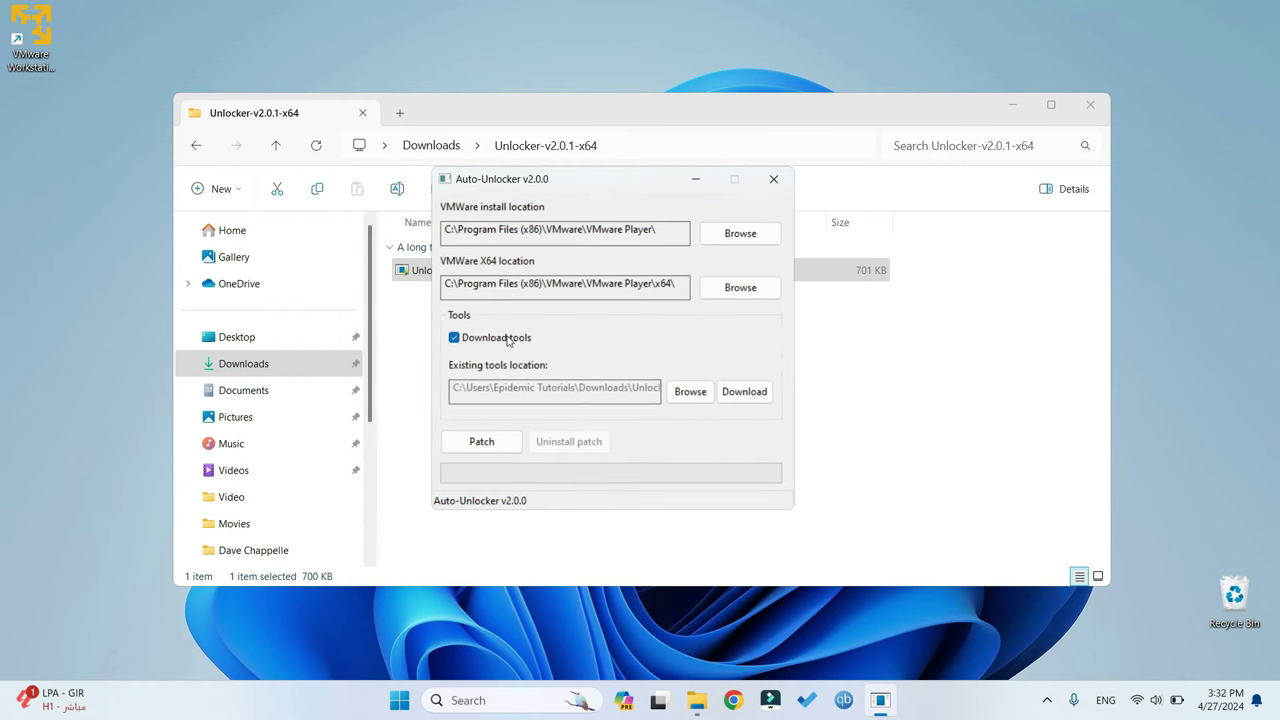
click(501, 442)
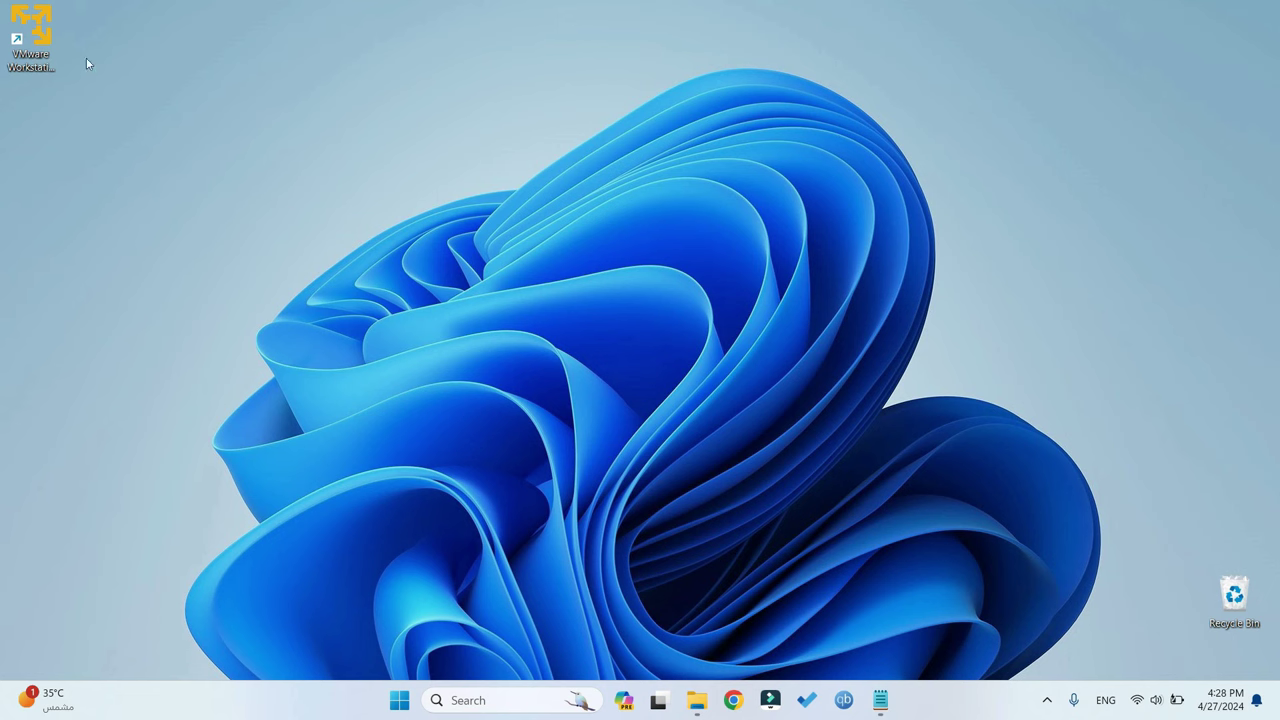
- Launch VMware Workstation 17 Player and start the New Virtual Machine wizard
click(44, 34)
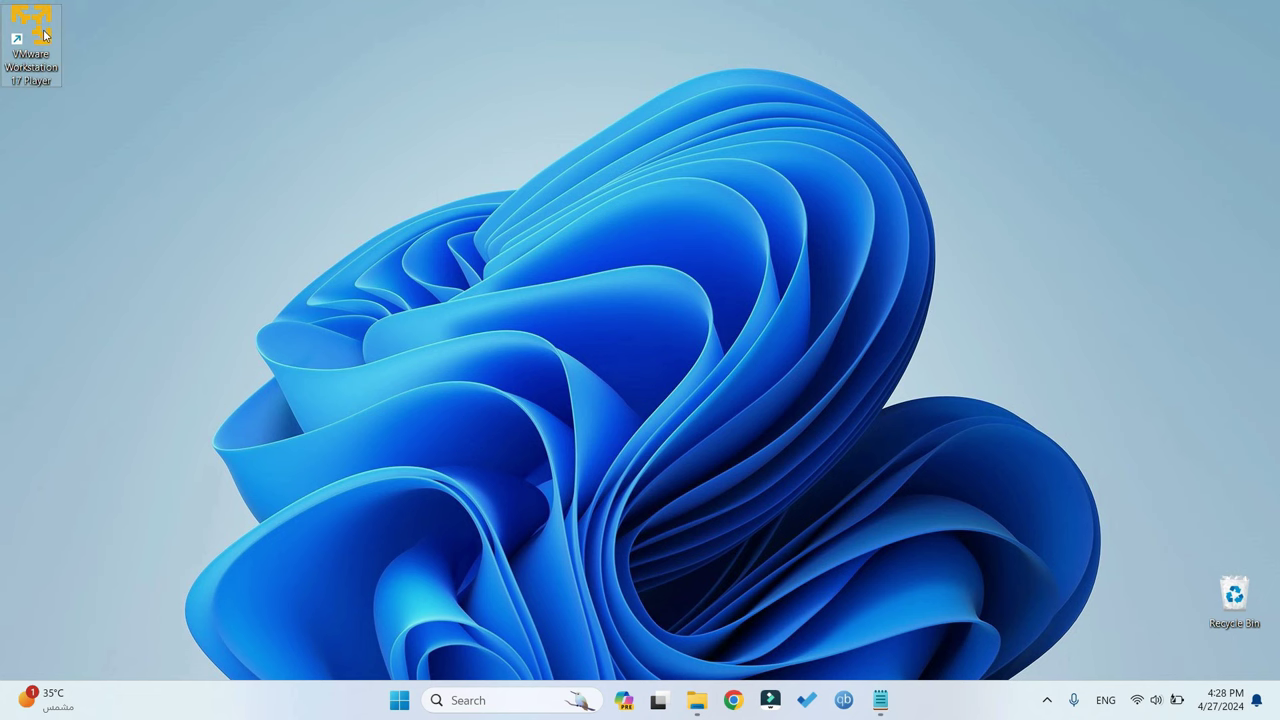
double_click(44, 34)
drag(443, 135, 659, 110)
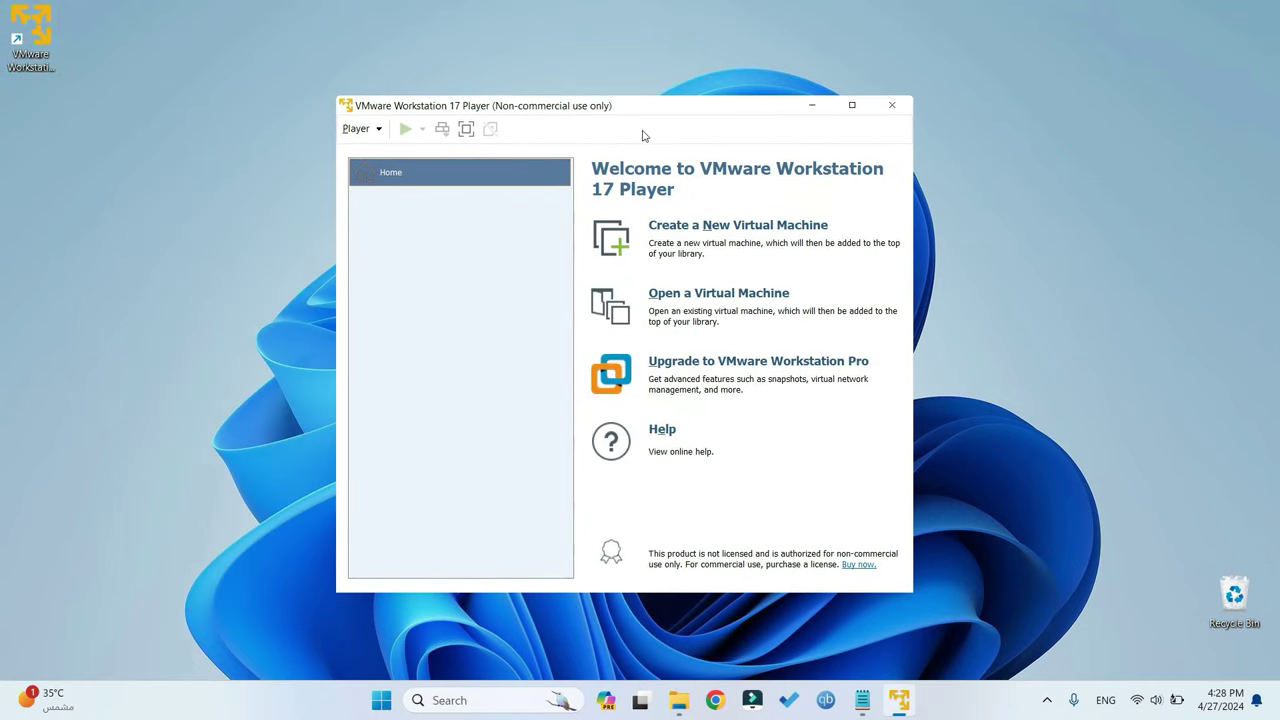
click(684, 229)
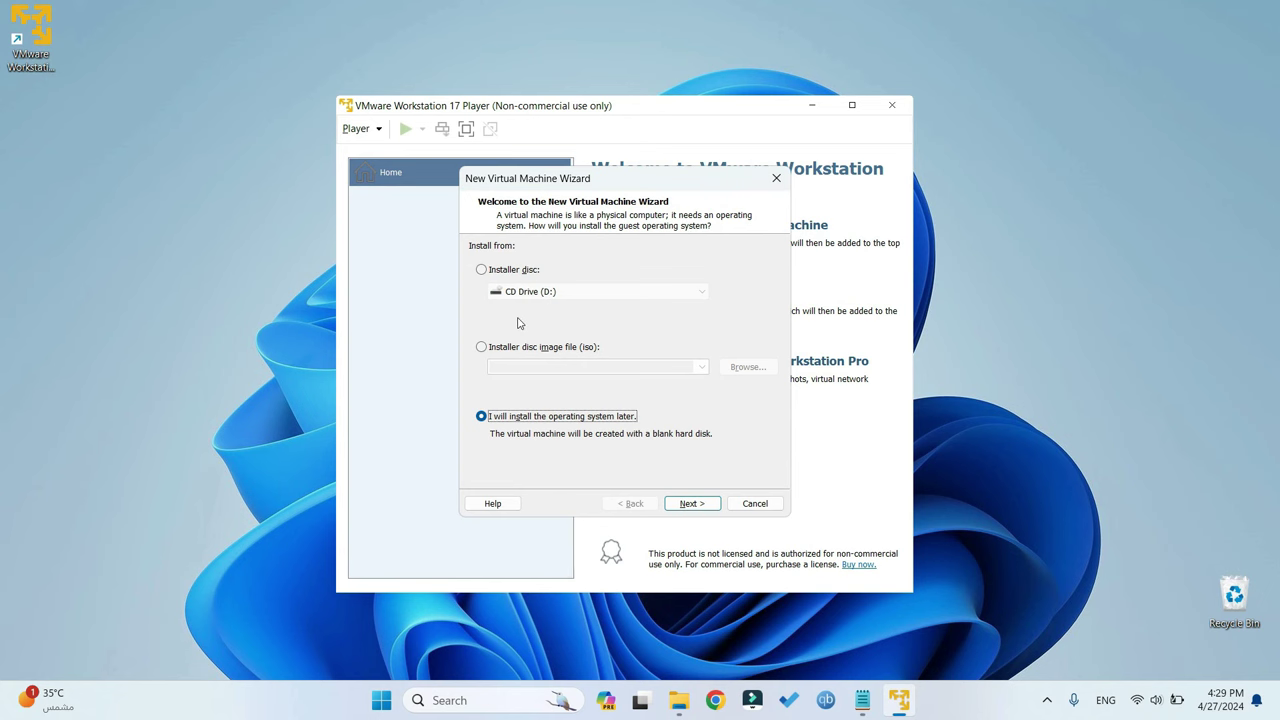
- Use MacOS Sonoma.iso as the installer disc image
click(483, 349)
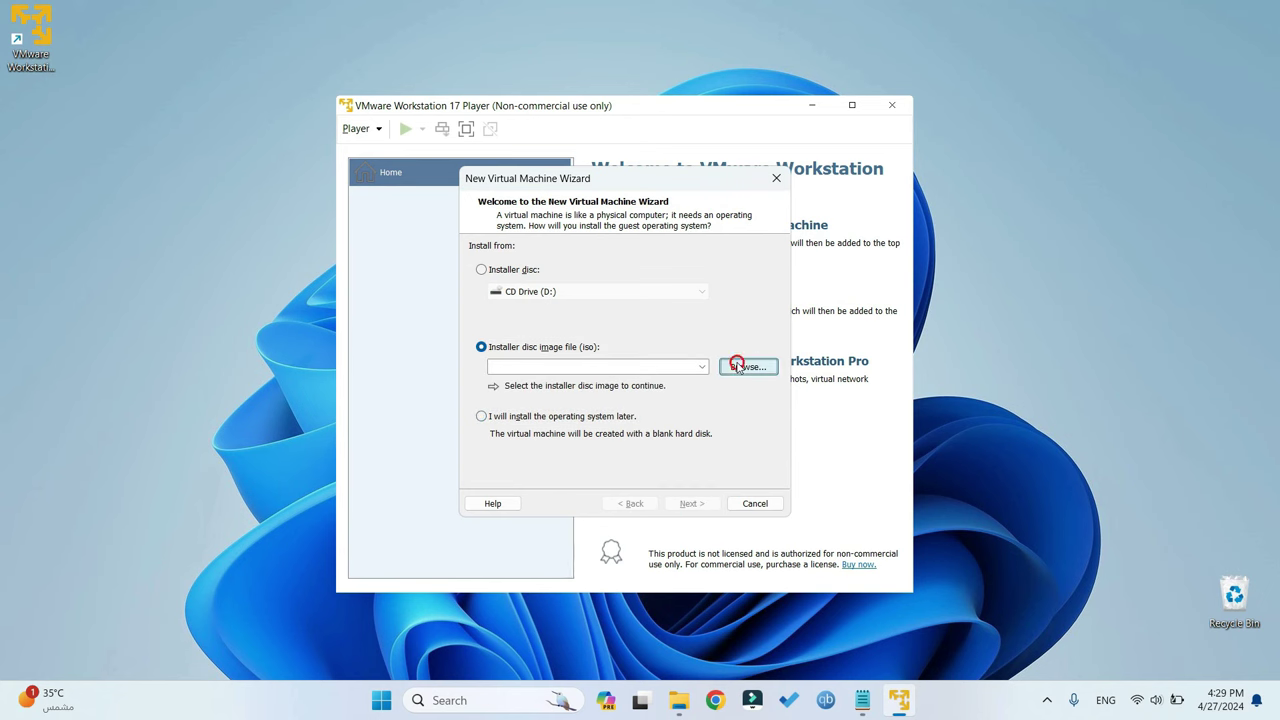
click(741, 366)
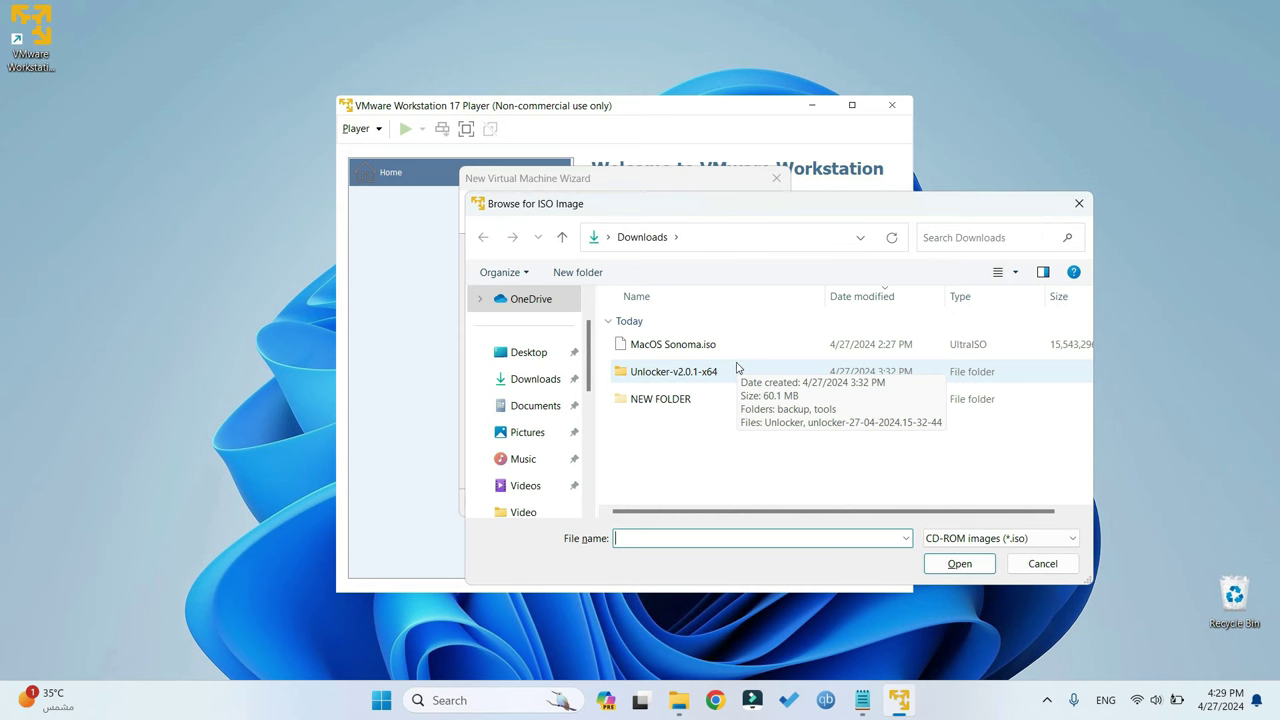
click(737, 346)
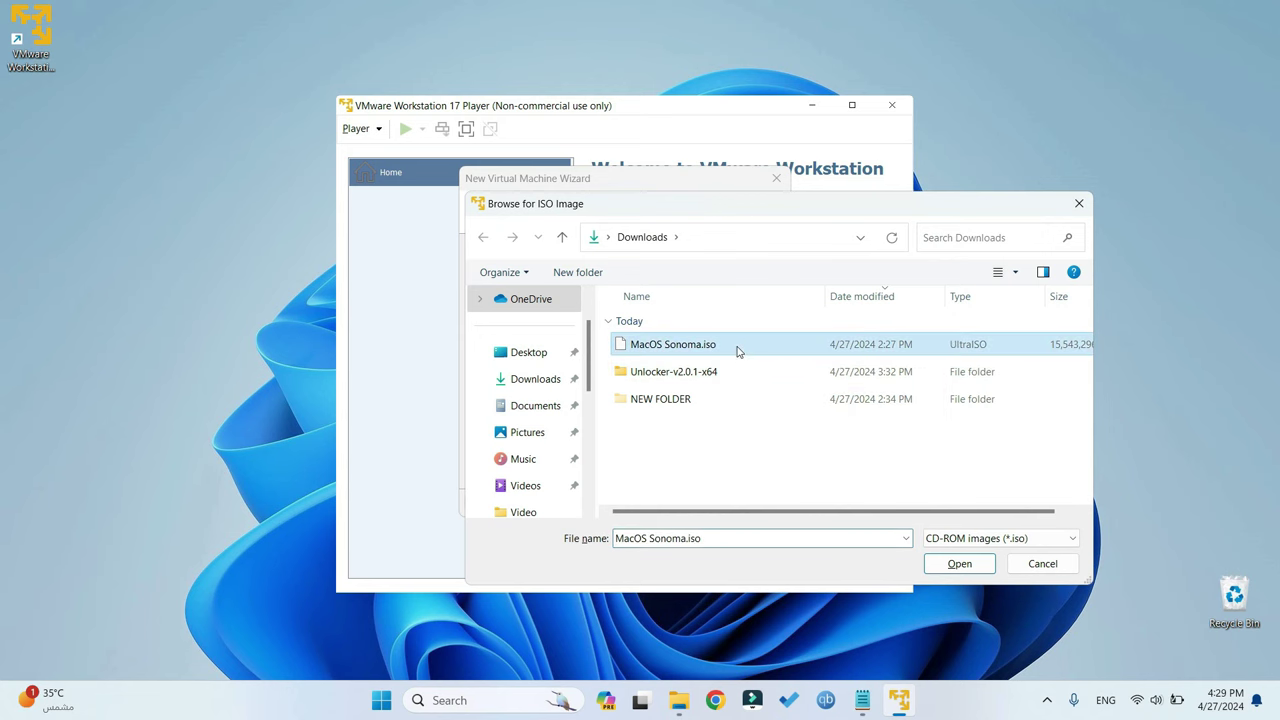
click(945, 564)
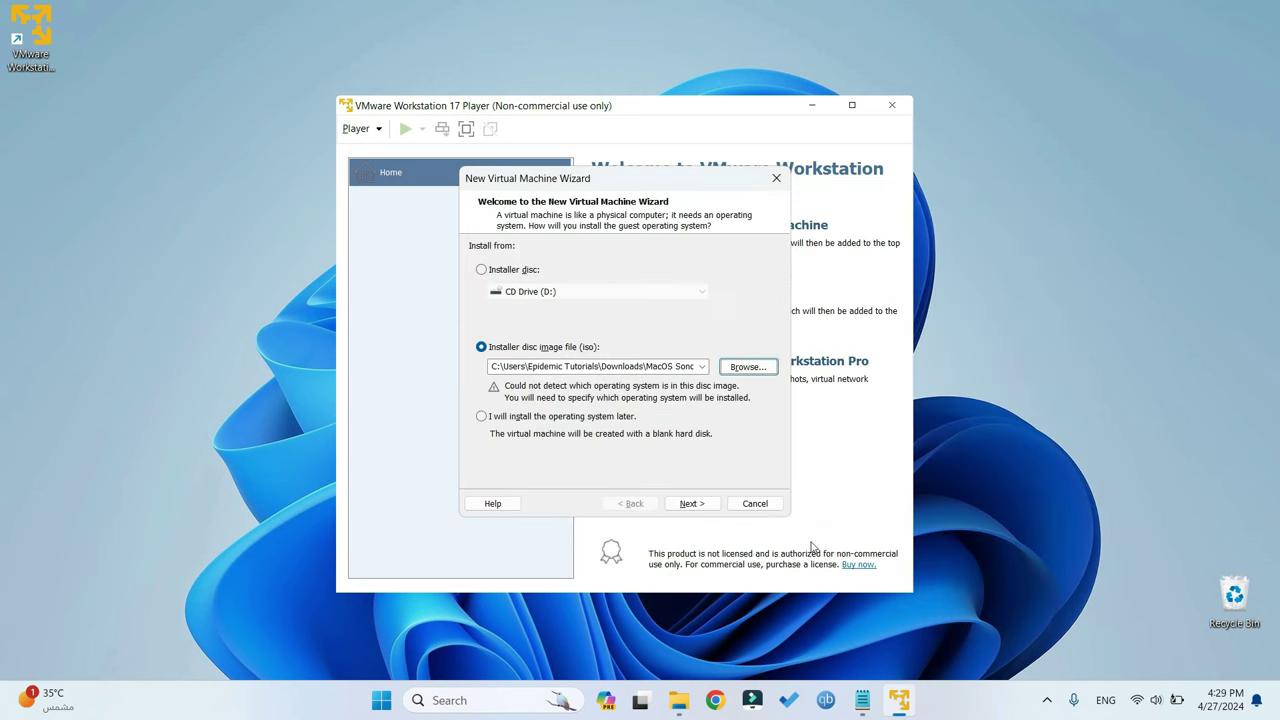
click(703, 506)
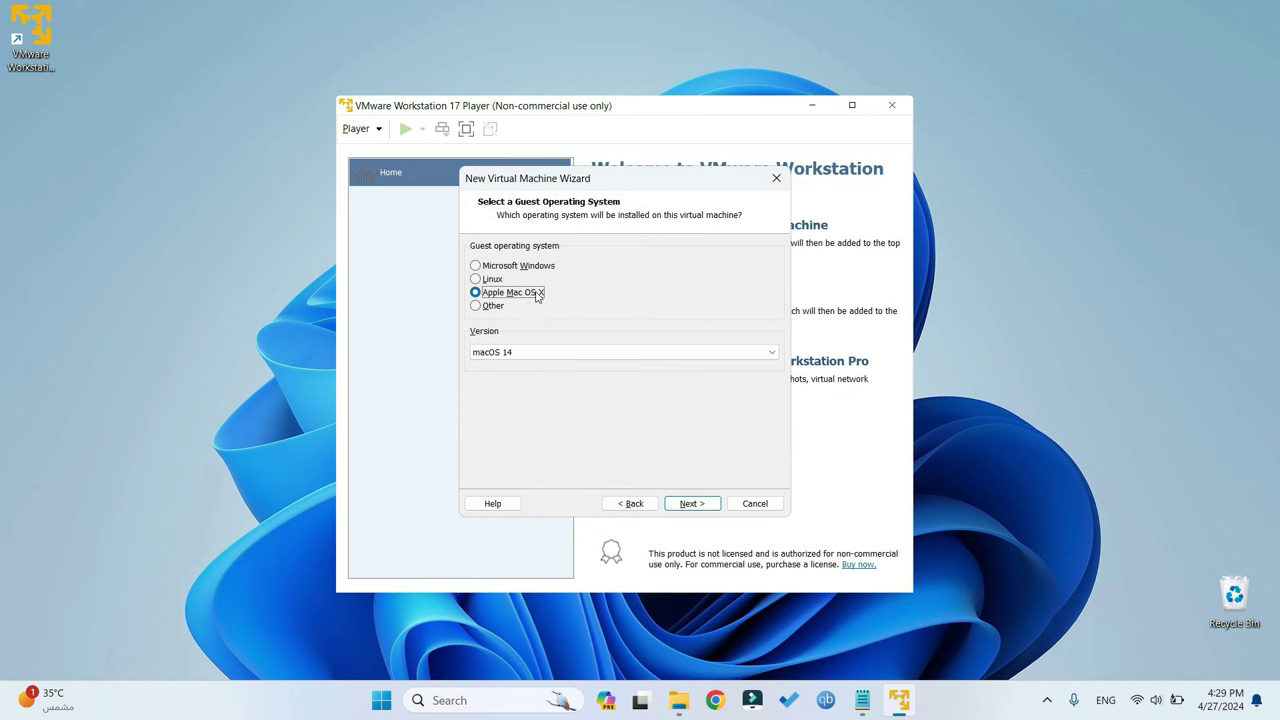
- Choose Apple Mac OS X with version macOS 14 as the guest OS
click(517, 350)
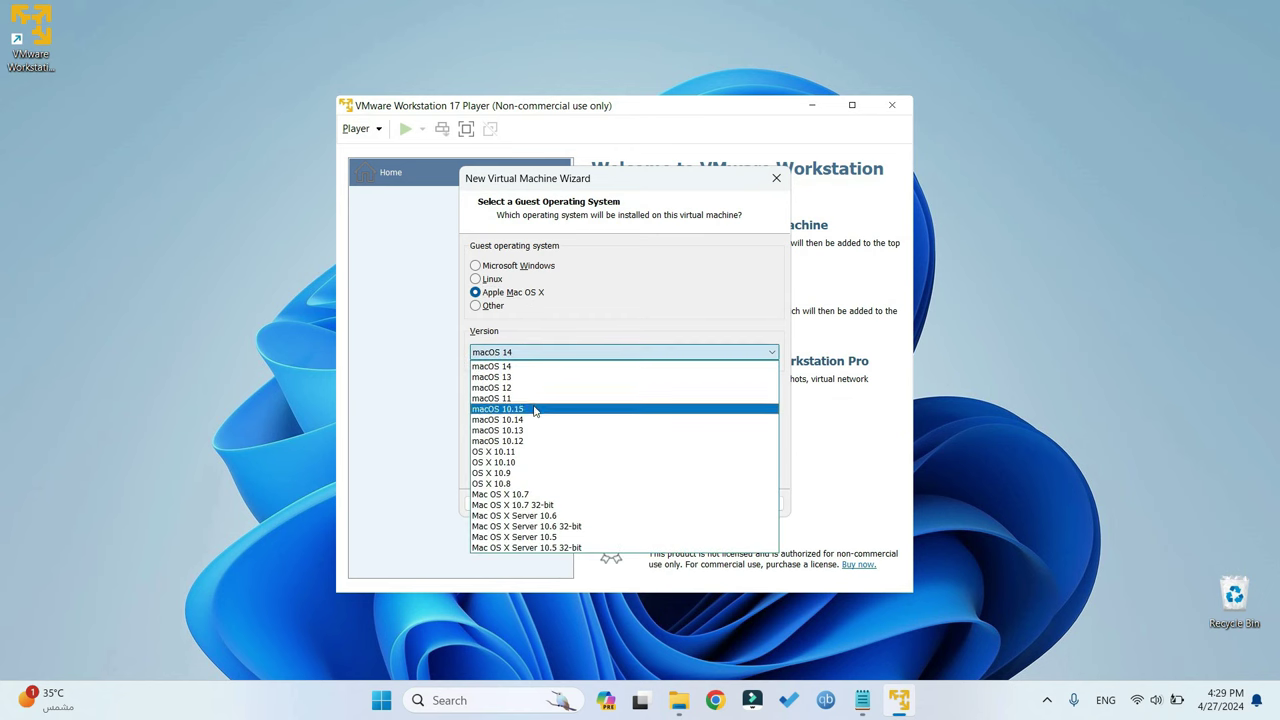
click(517, 367)
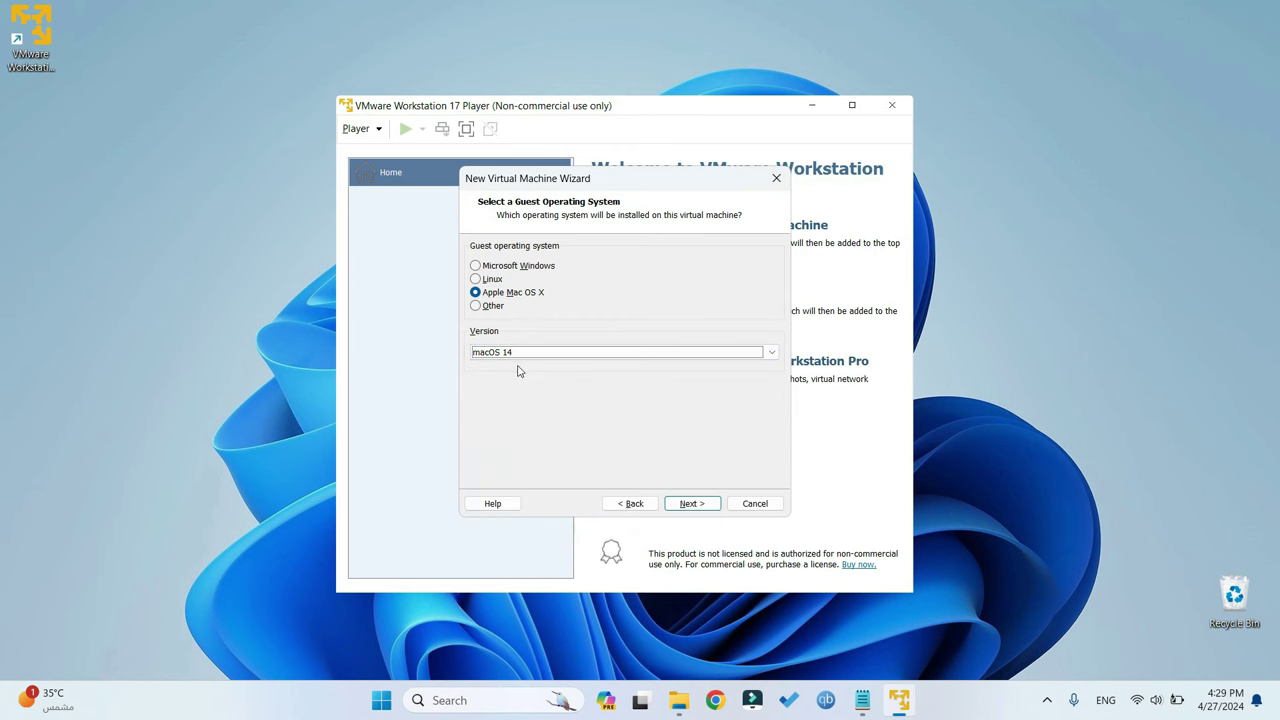
click(689, 504)
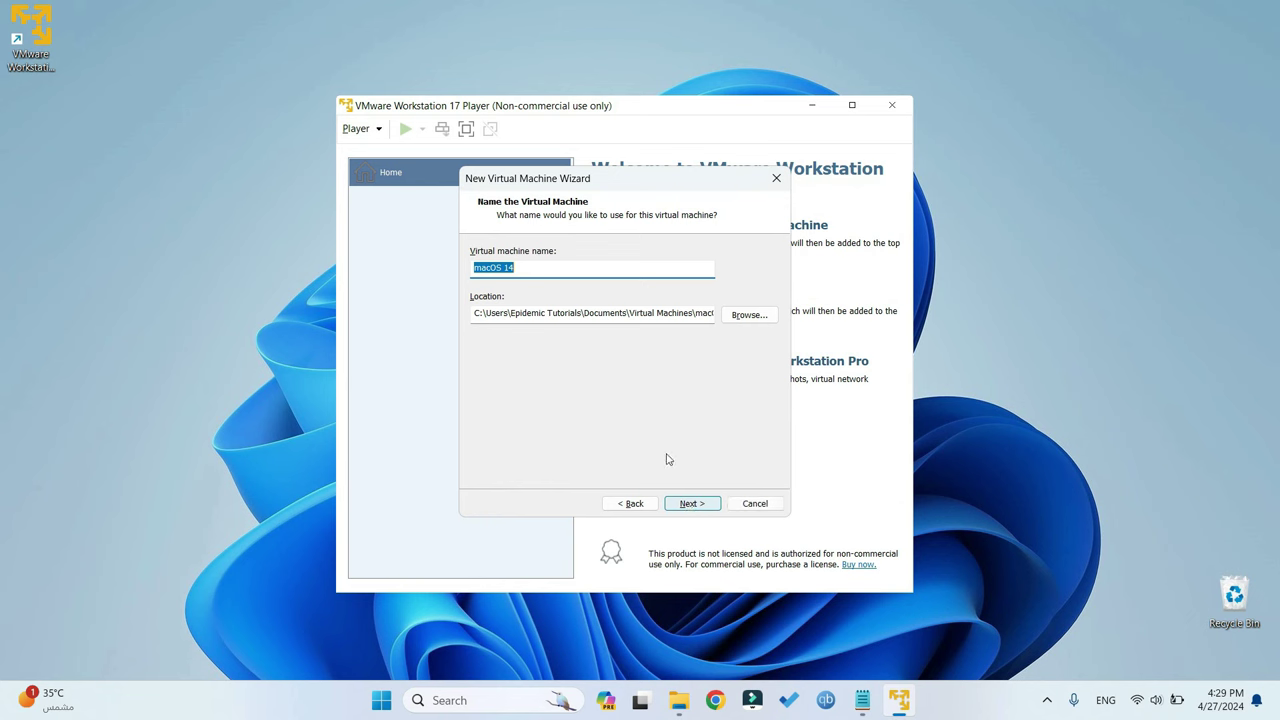
- Copy the VM location path and accept the 80 GB split disk
drag(498, 313, 737, 314)
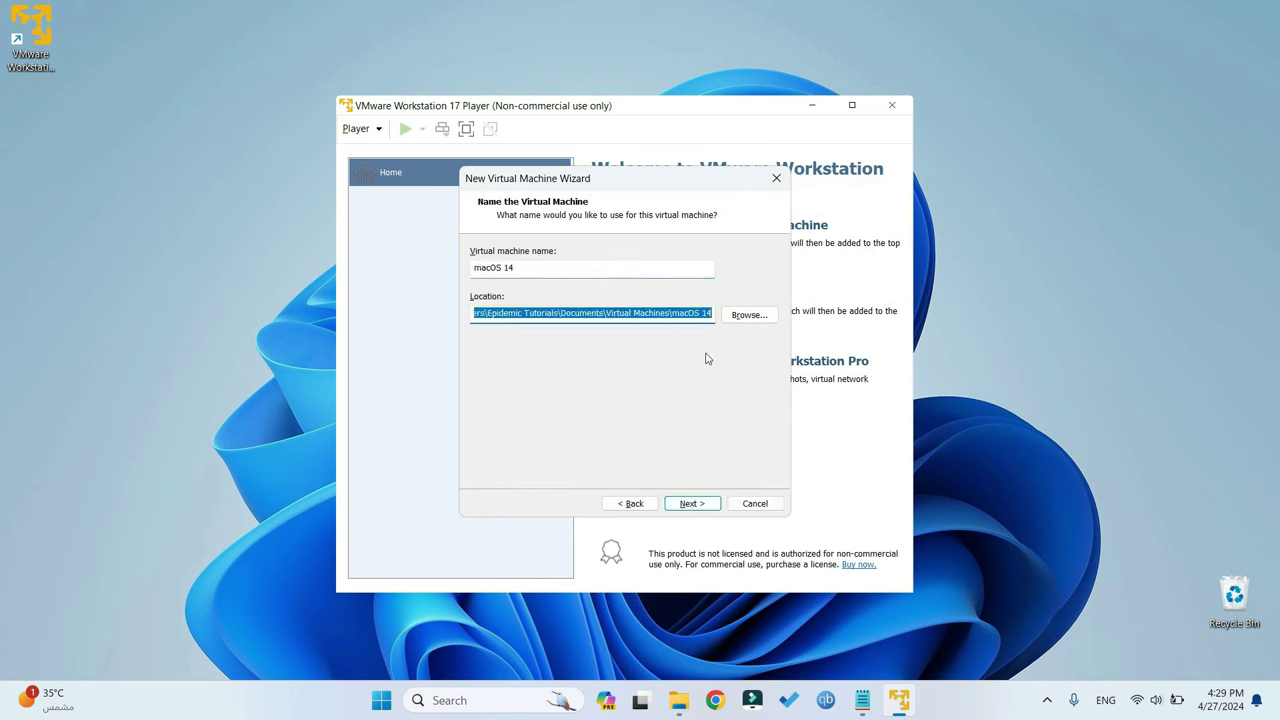
click(666, 311)
key(ctrl+a)
key(ctrl+c)
click(688, 504)
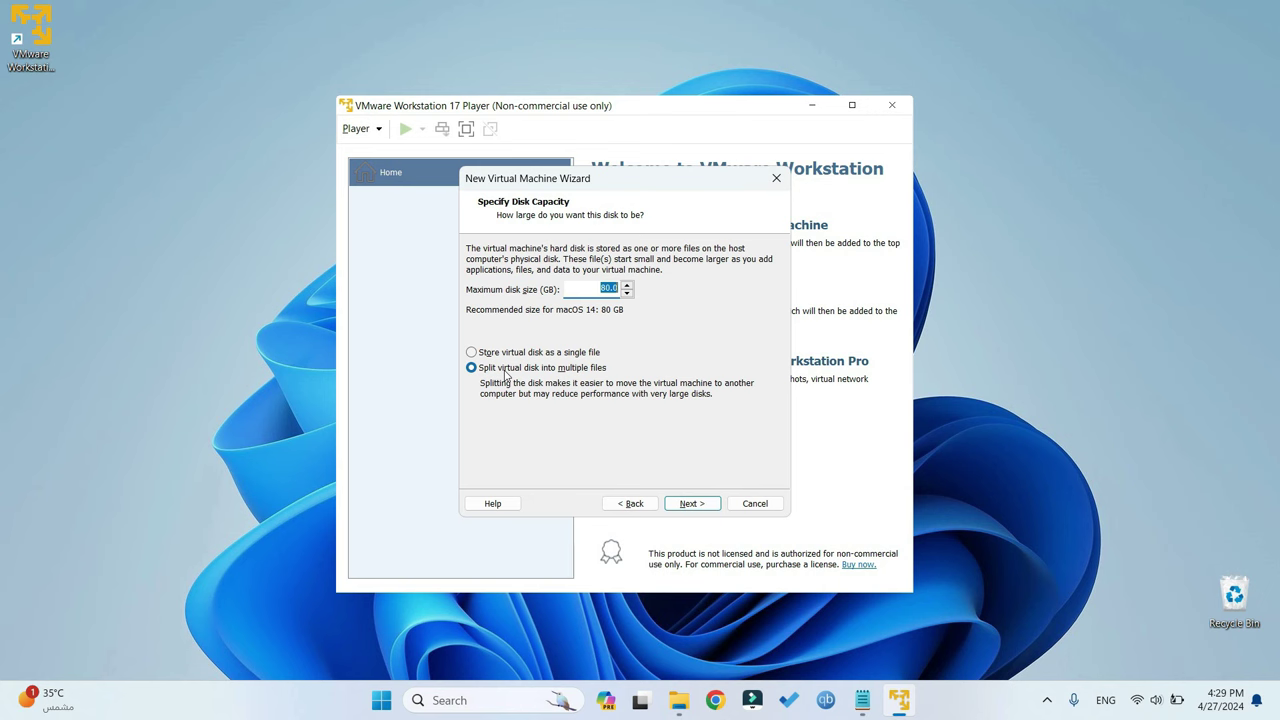
click(692, 503)
- Set the macOS 14 VM's processor cores to 3 in Customize Hardware, then Finish
click(548, 410)
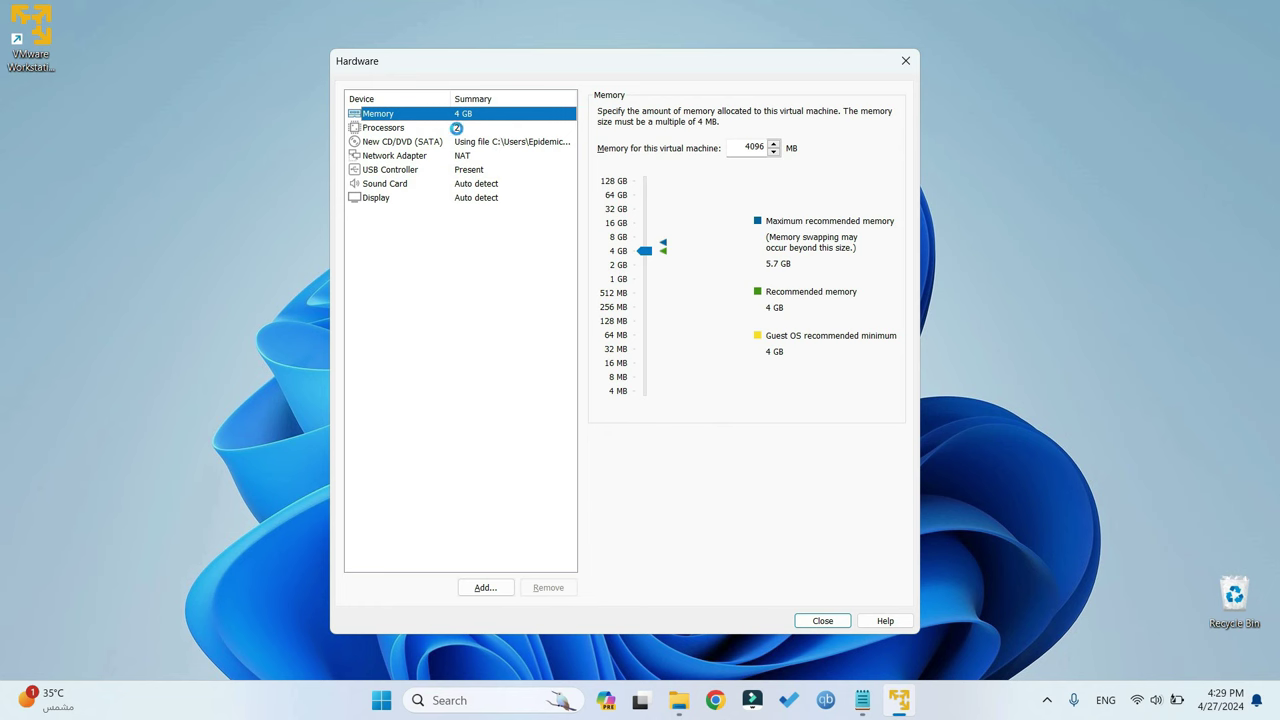
click(457, 130)
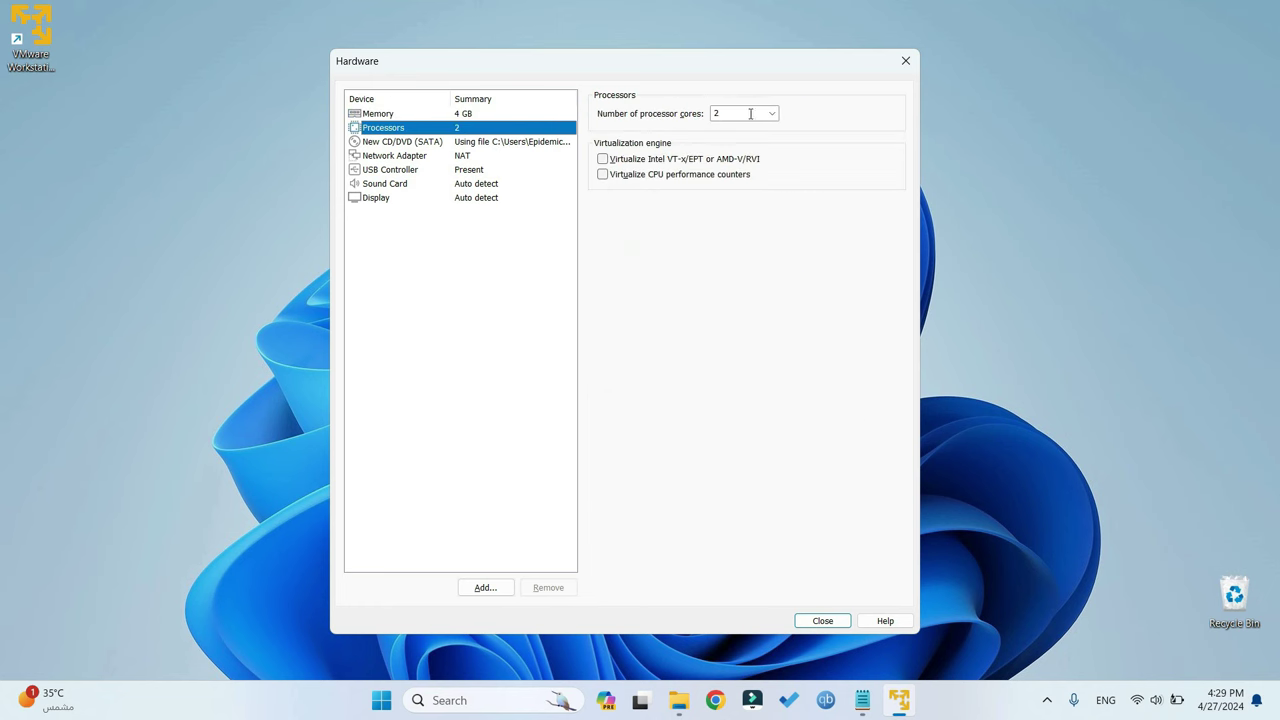
click(773, 116)
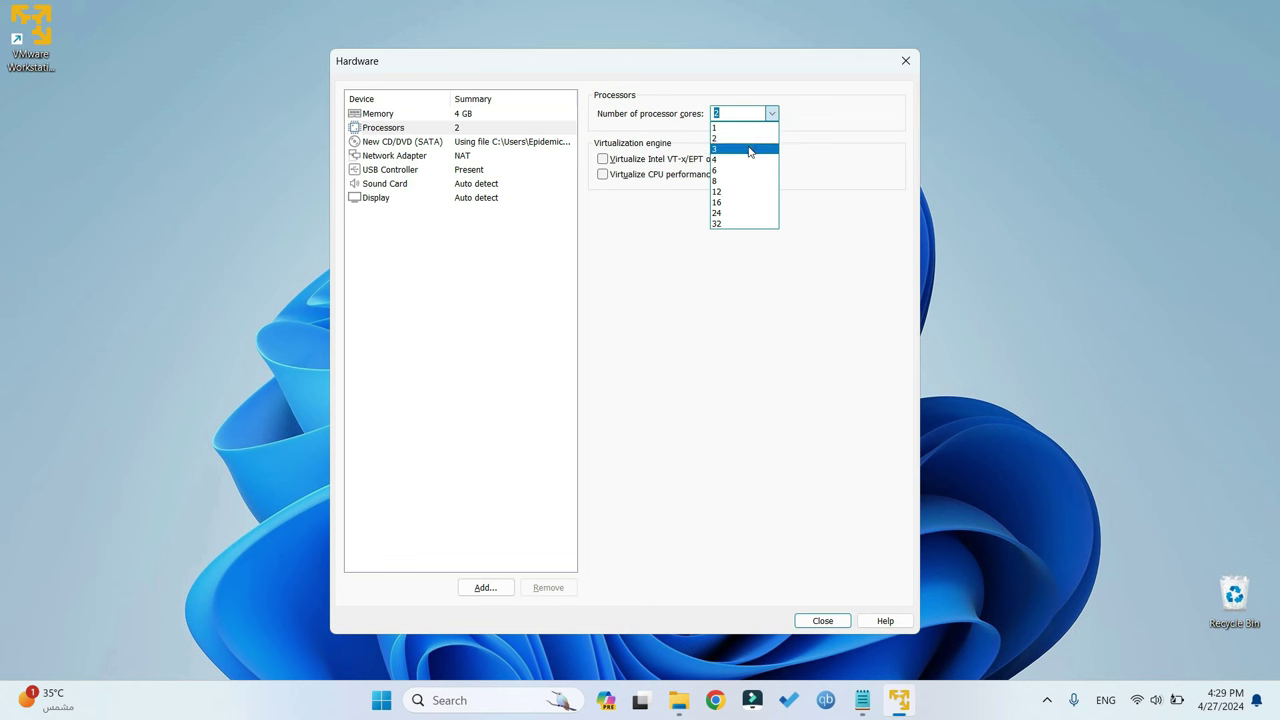
click(750, 152)
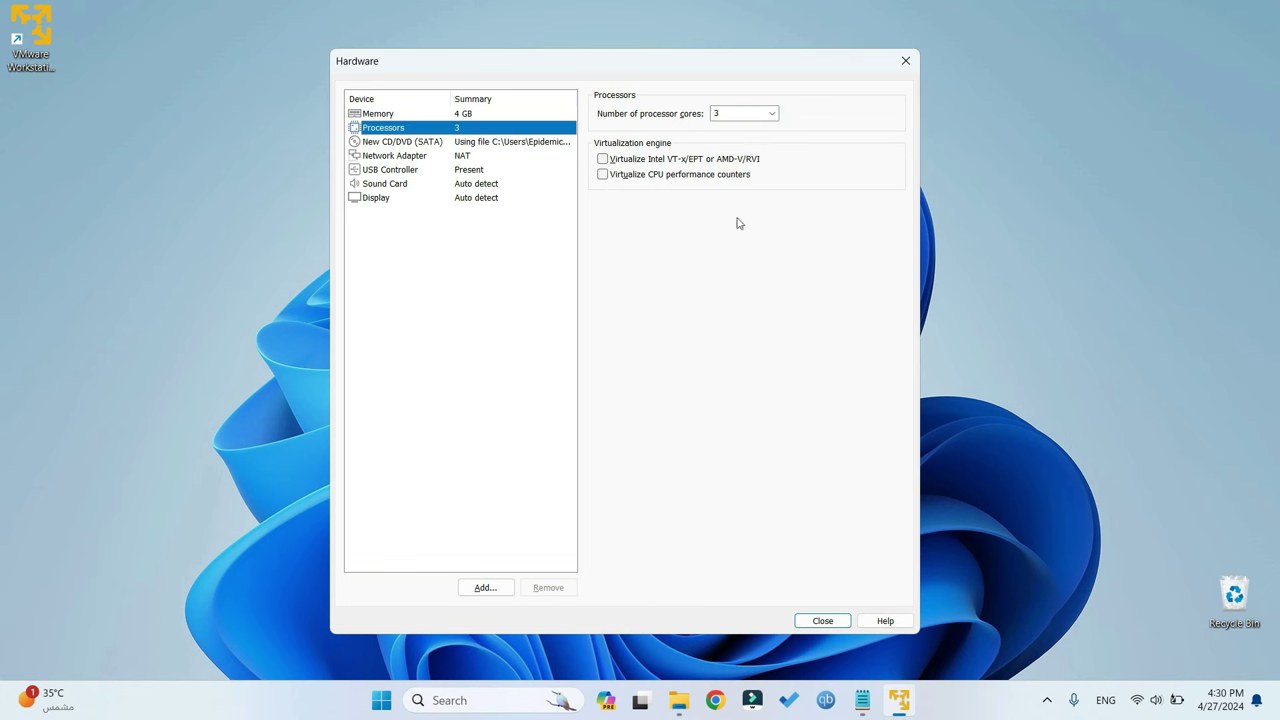
click(816, 619)
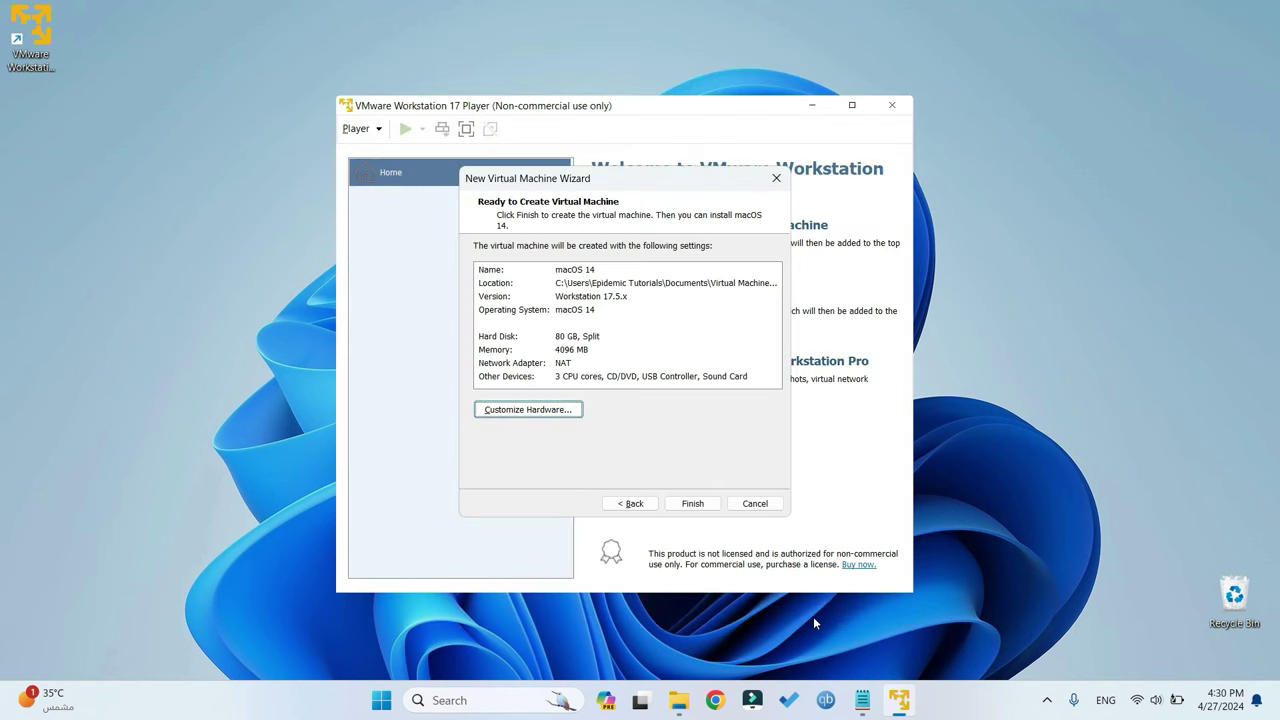
click(703, 507)
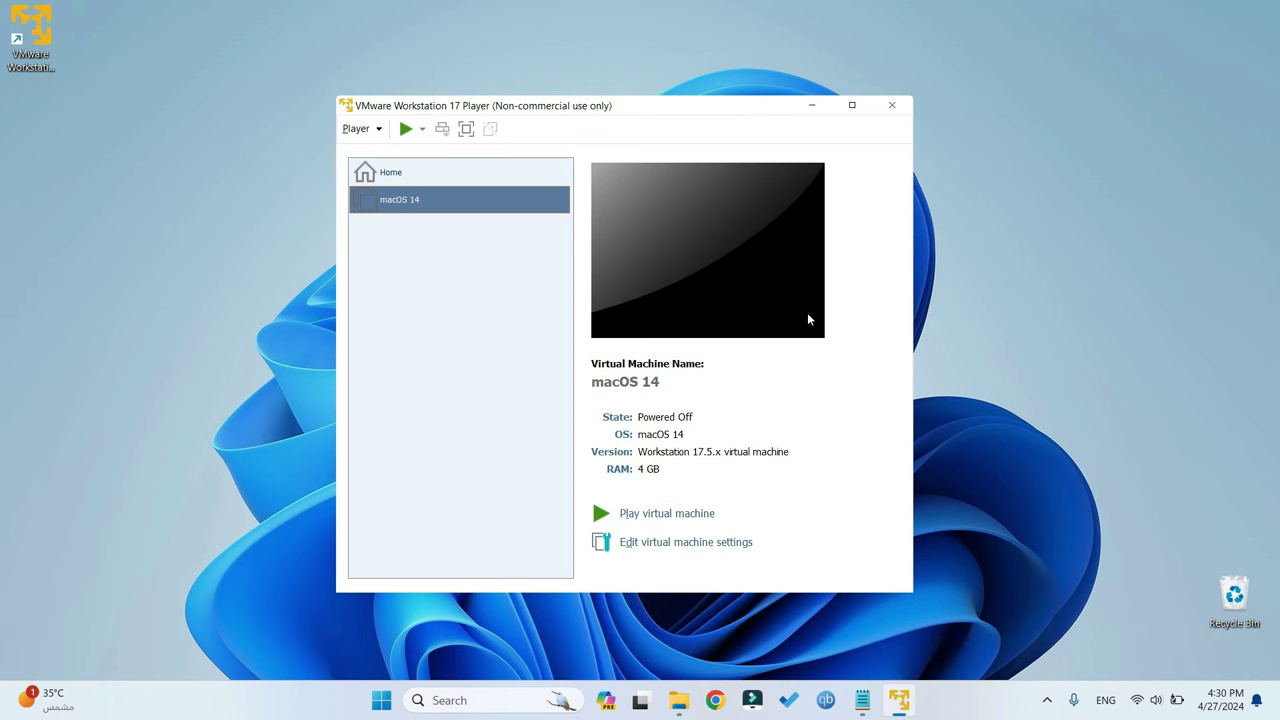
- Go to the pasted macOS 14 VM folder and open its .vmx file in Notepad
click(680, 700)
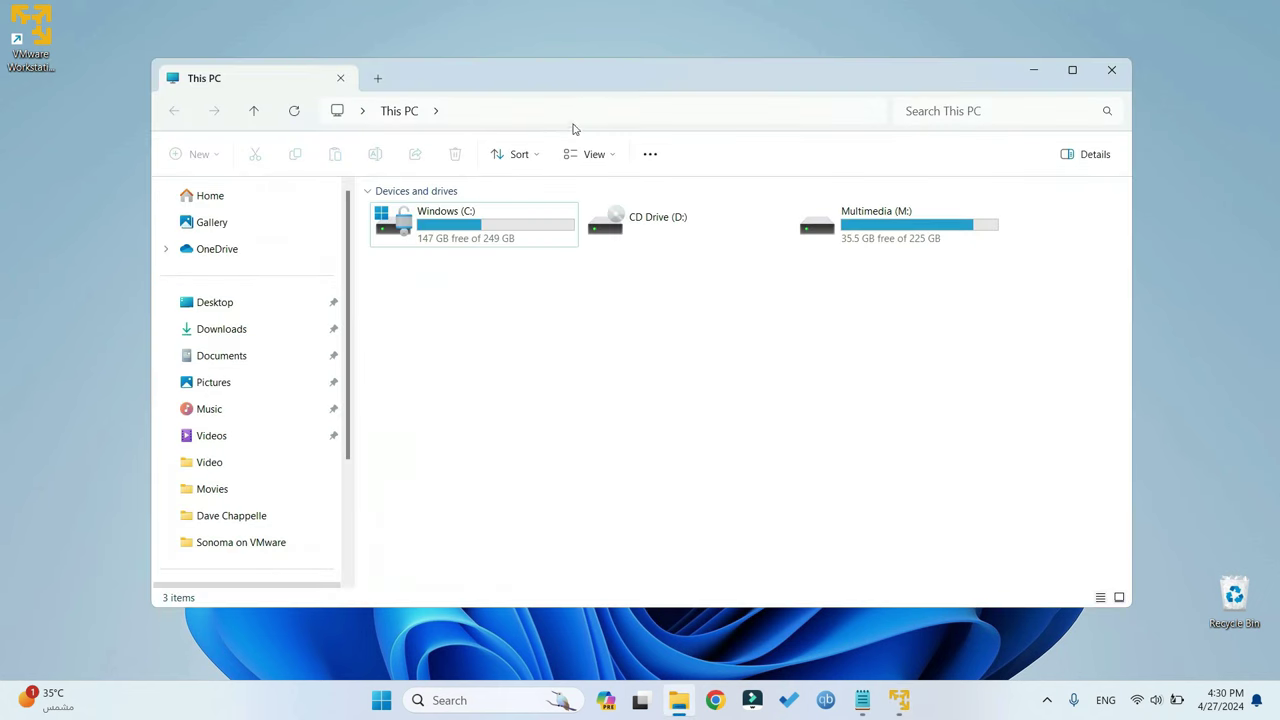
click(573, 118)
key(ctrl+v)
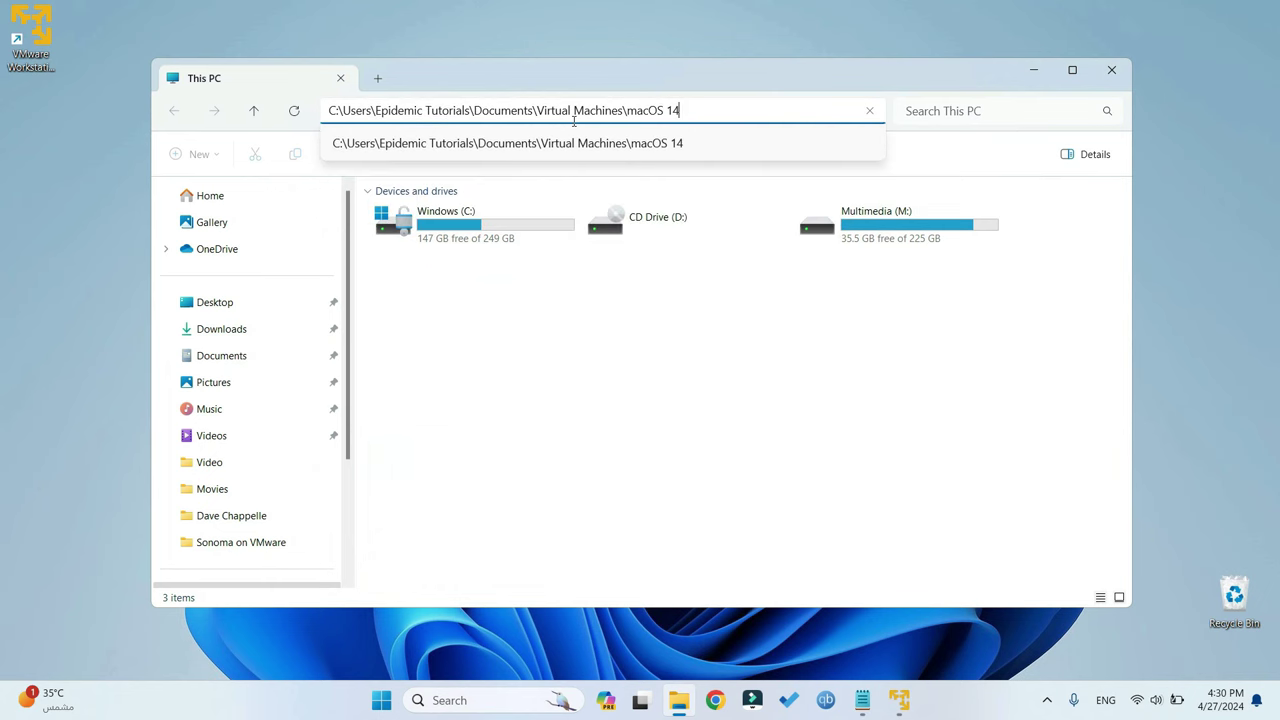
key(Return)
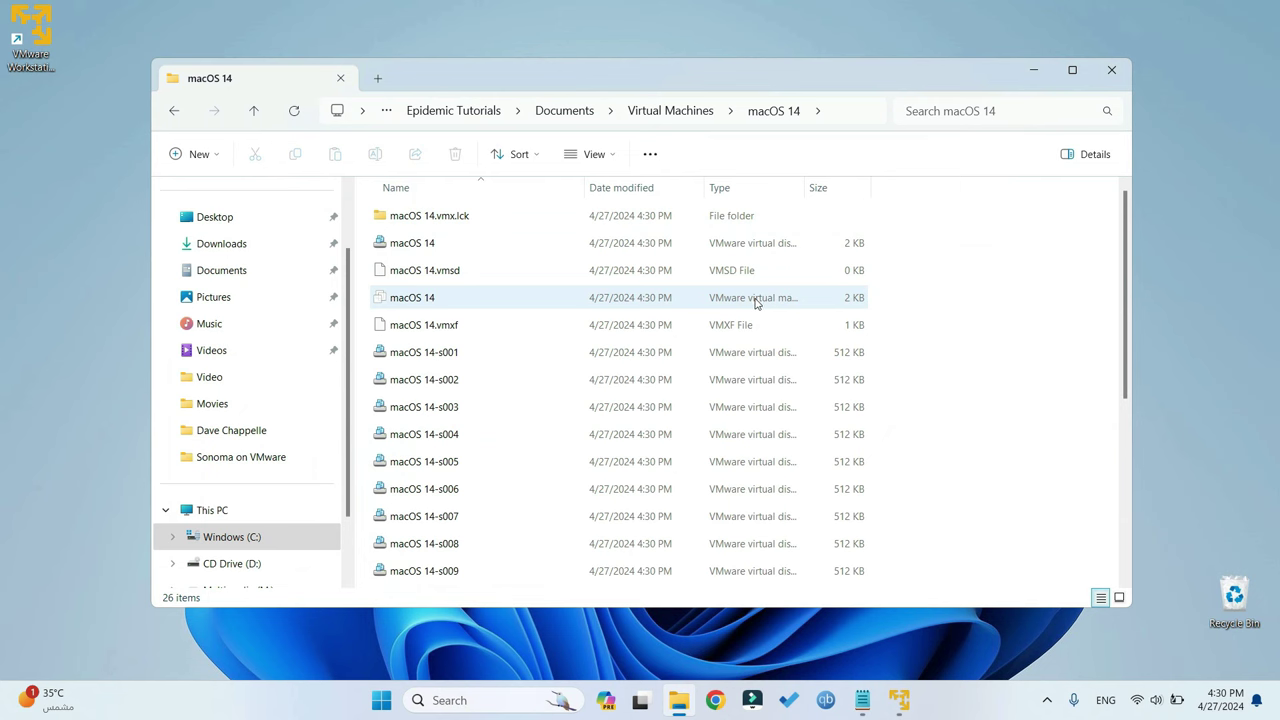
right_click(456, 298)
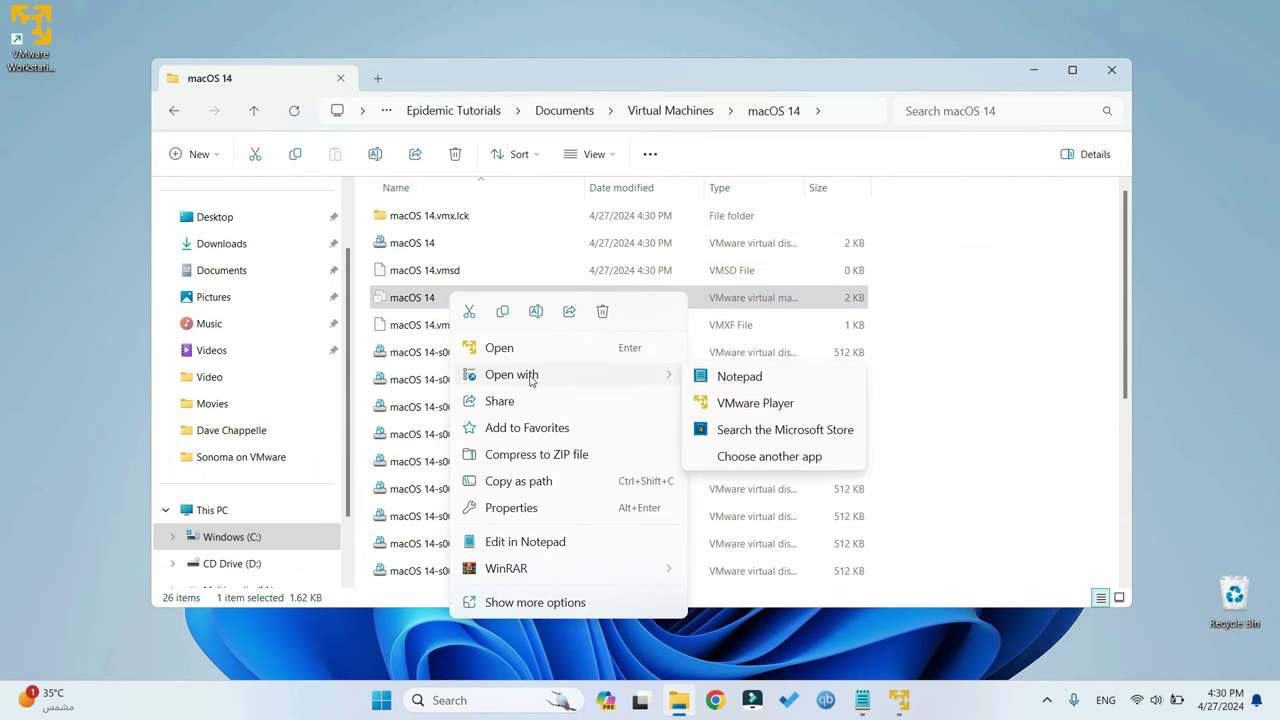
click(755, 378)
scroll(418, 282, down, 1)
scroll(418, 282, down, 5)
- Switch to the Commands notes and review the SMBIOS and AMD ONLY sections
click(342, 100)
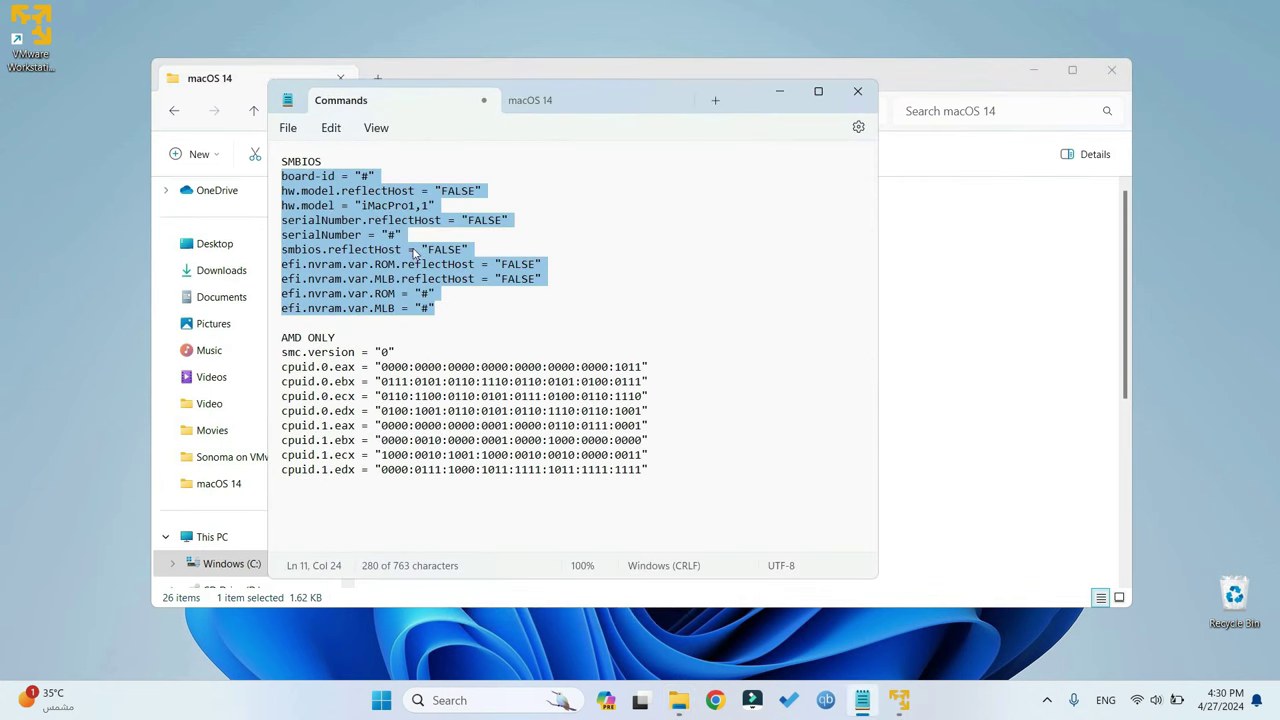
click(422, 337)
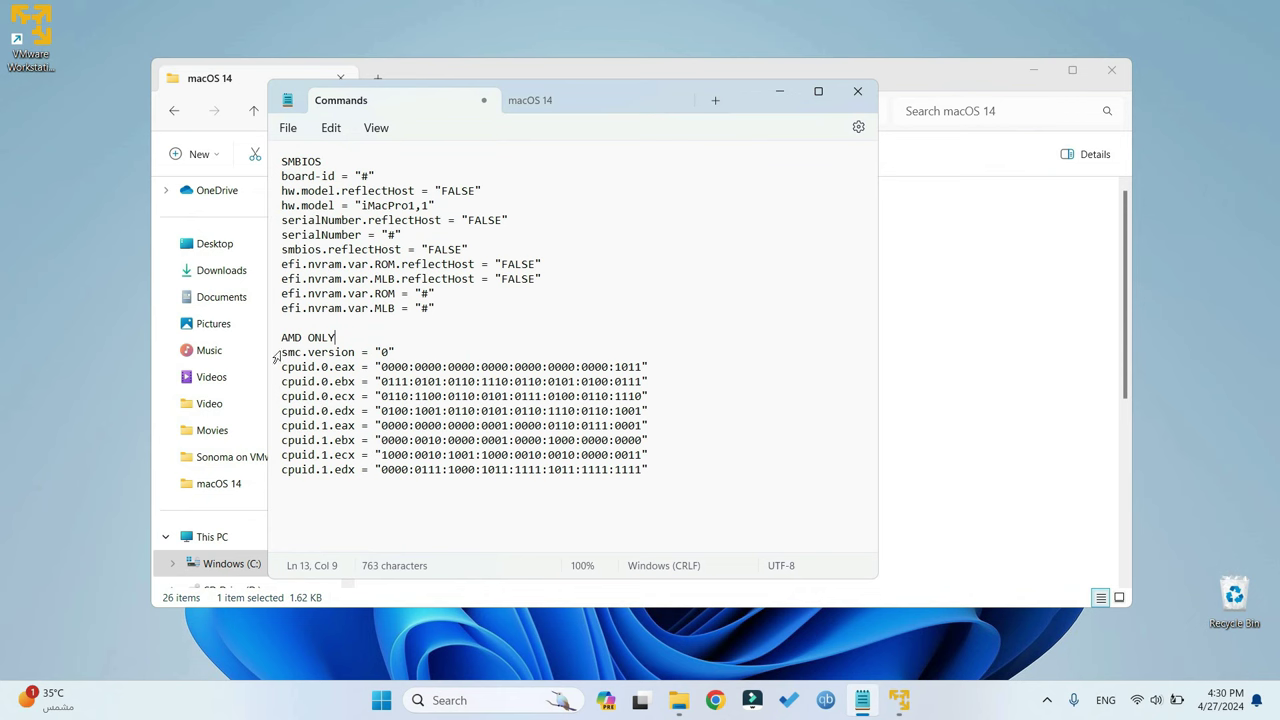
drag(275, 345, 338, 337)
click(334, 367)
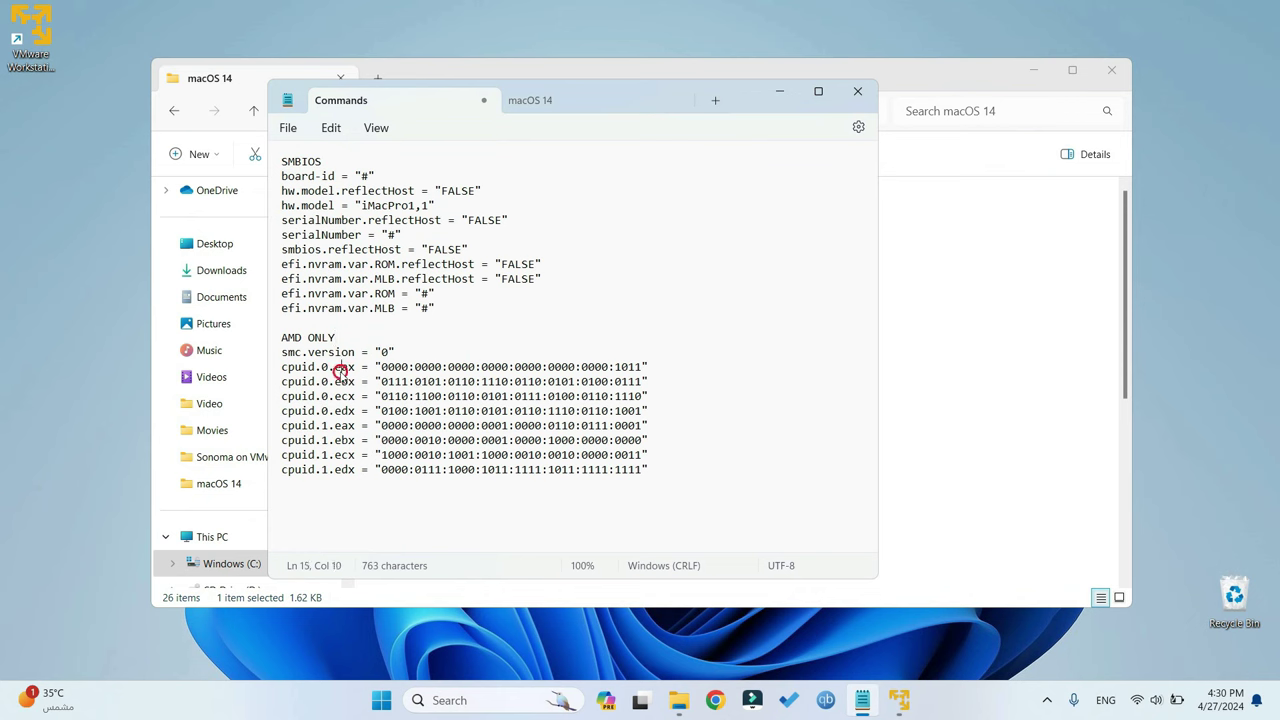
right_click(249, 699)
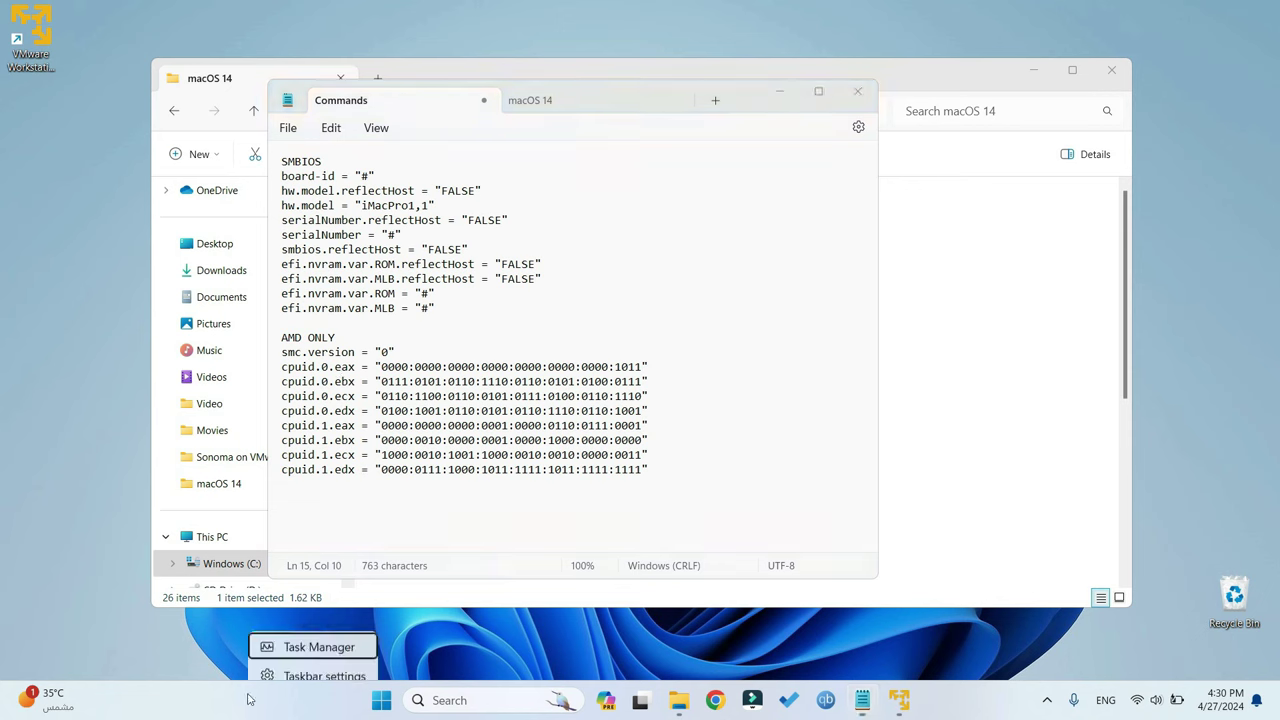
click(300, 636)
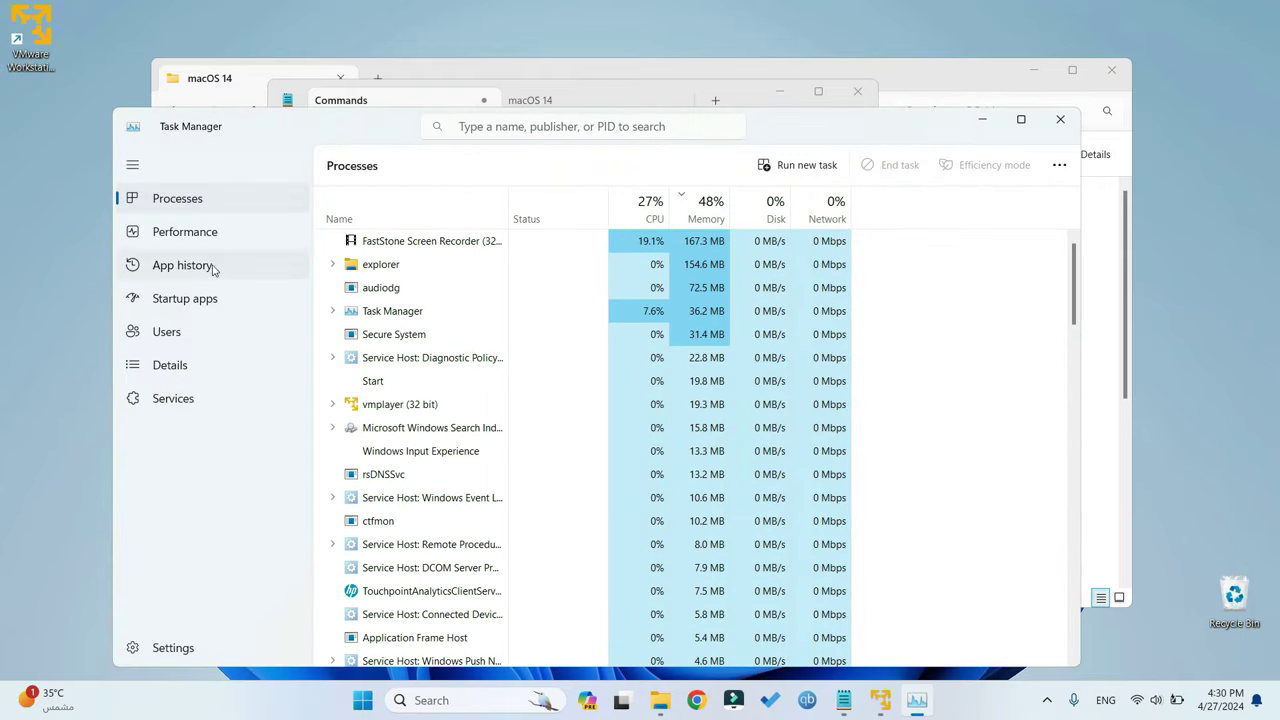
click(205, 243)
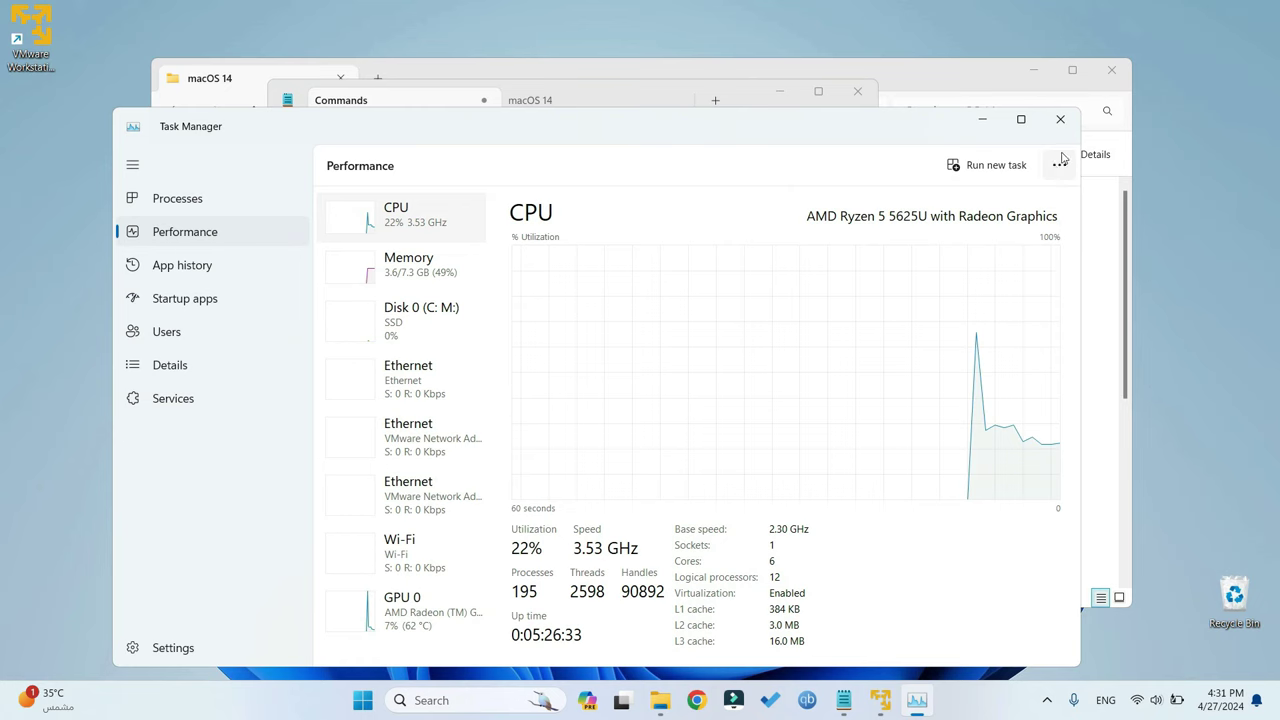
click(1060, 119)
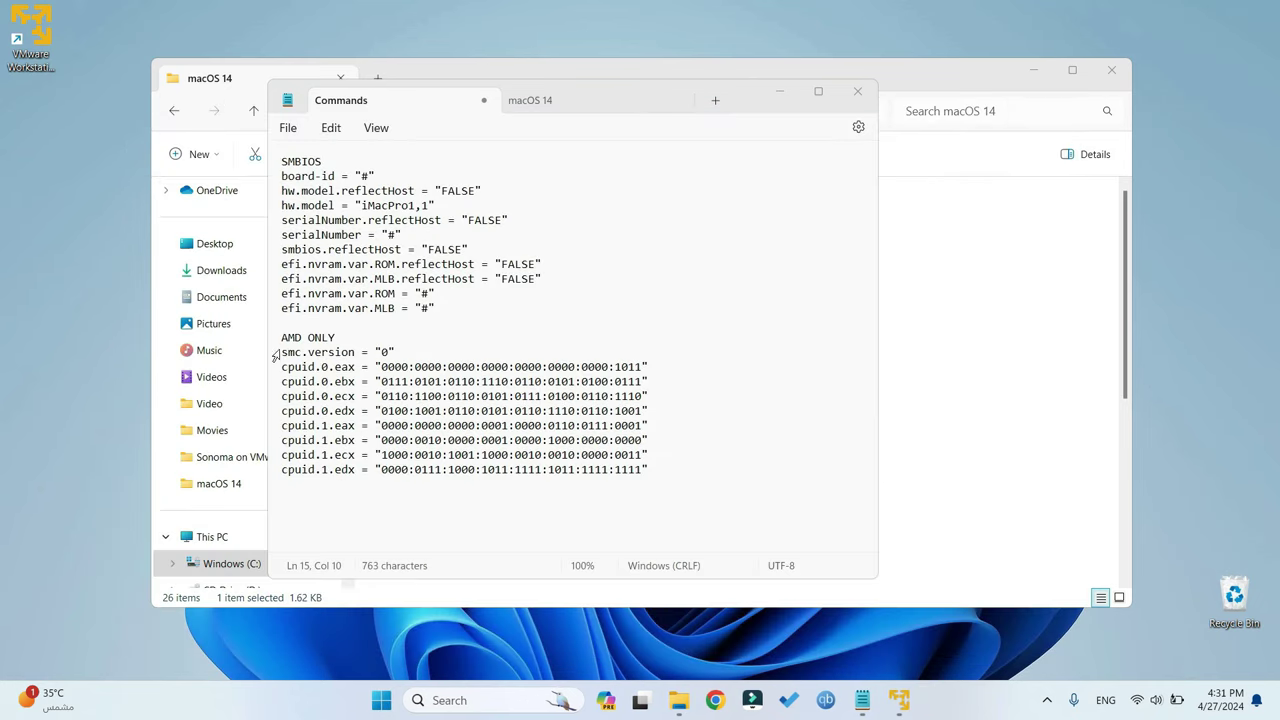
- Copy the AMD ONLY smc.version through cpuid.1.edx lines from Commands
drag(272, 352, 289, 472)
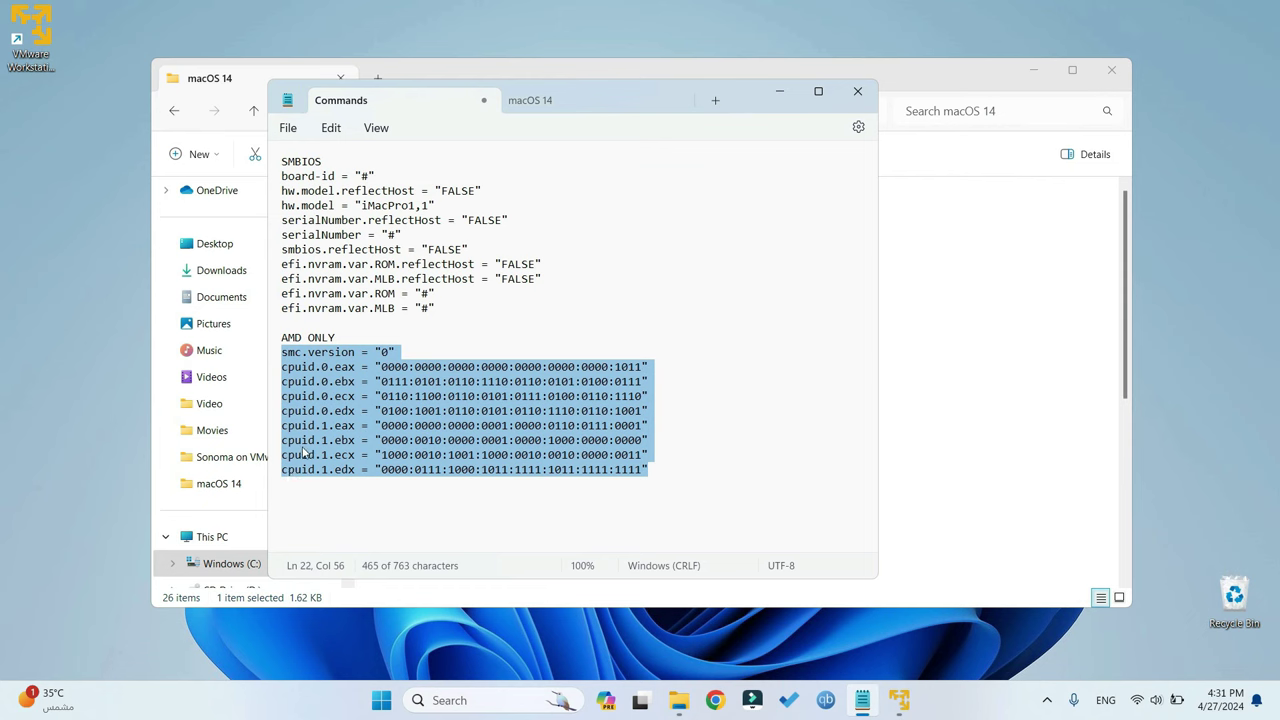
right_click(331, 400)
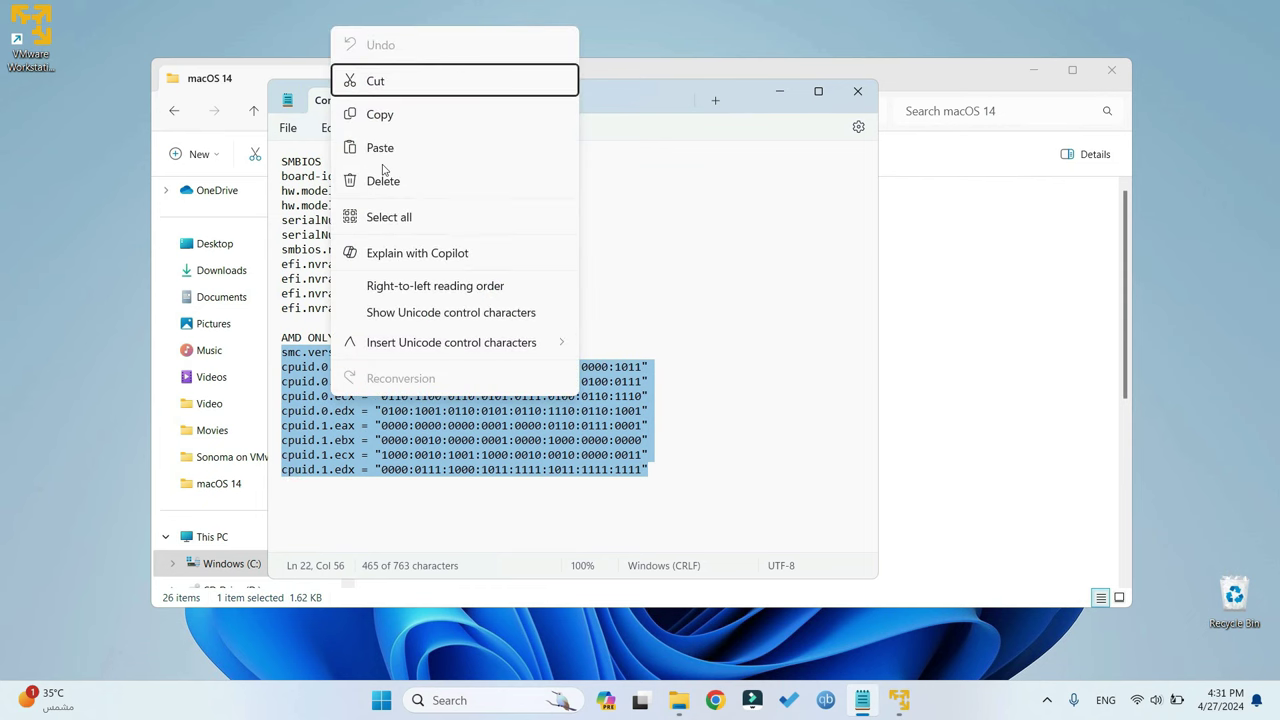
click(390, 115)
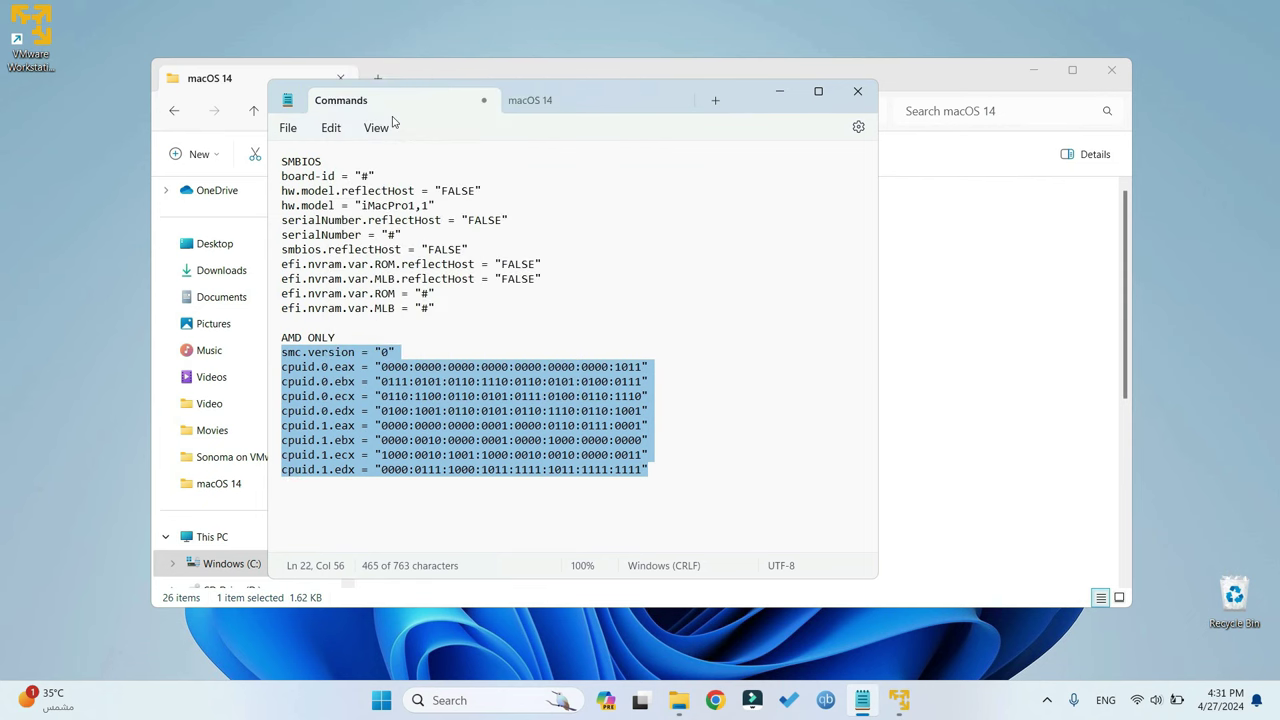
- Paste the AMD-only lines at the end of the macOS 14 .vmx file and save it
click(548, 102)
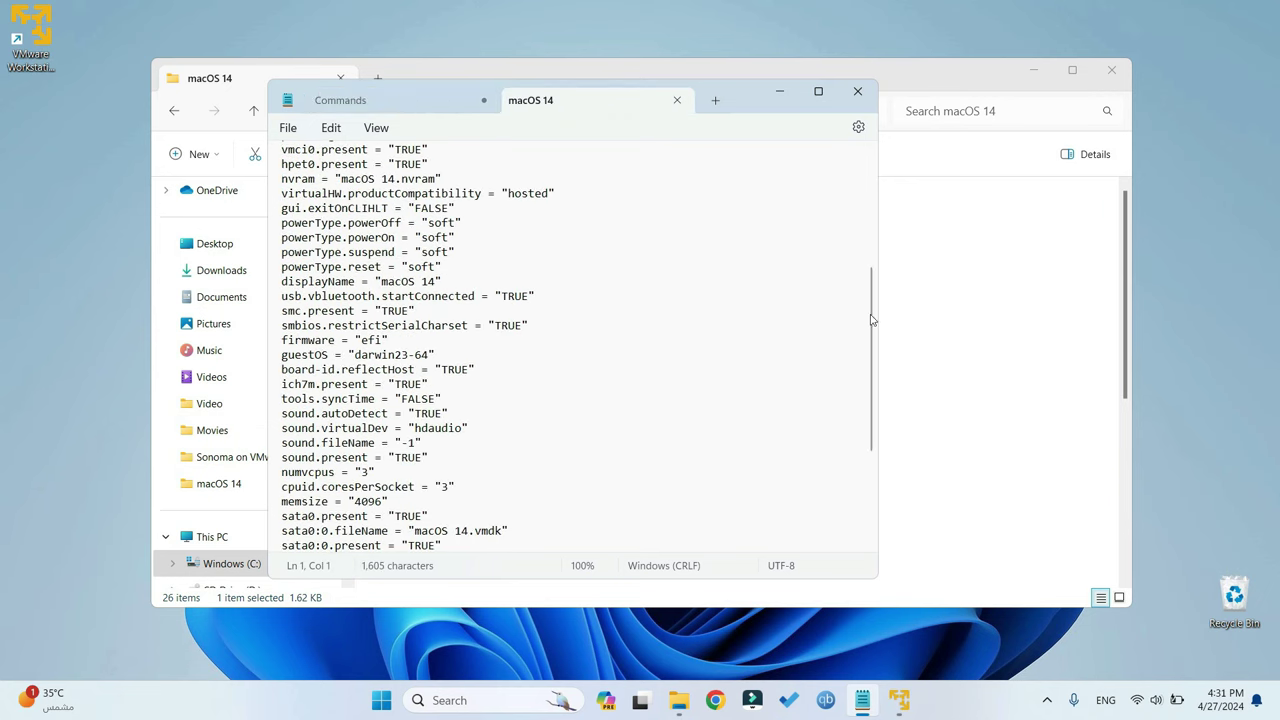
drag(872, 298, 871, 386)
click(433, 543)
key(ctrl+v)
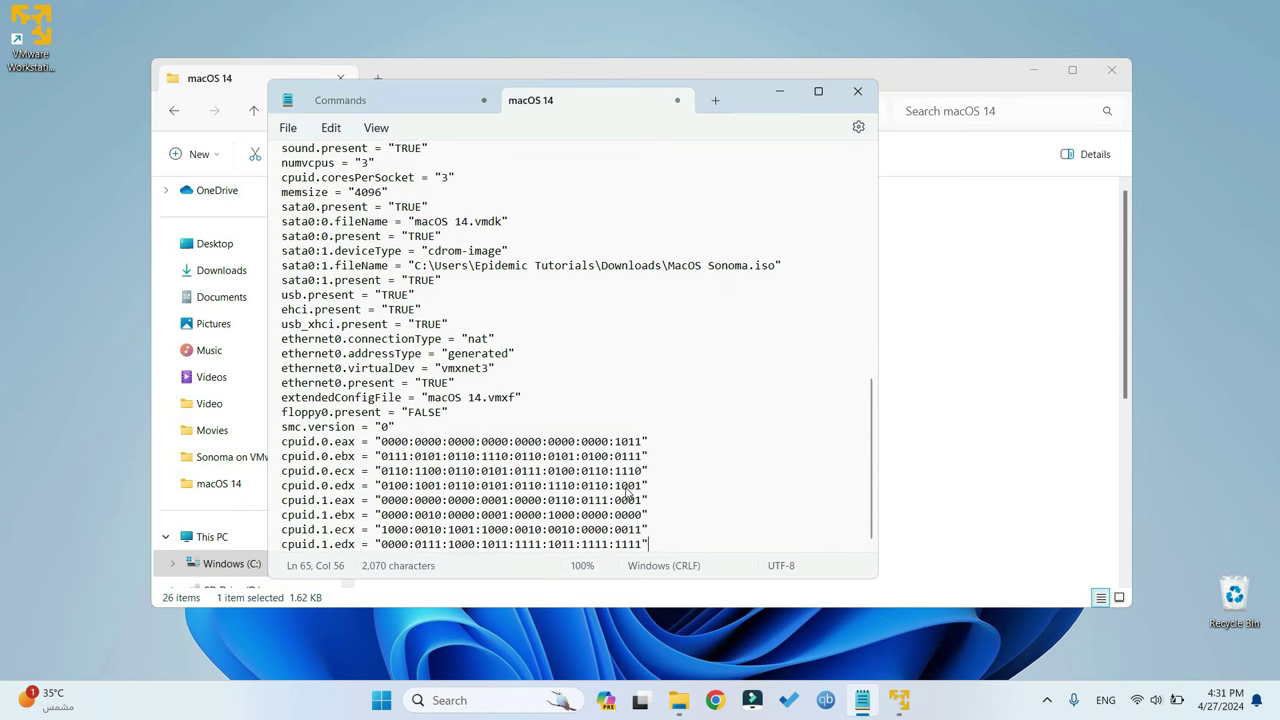
click(292, 128)
click(297, 233)
click(784, 91)
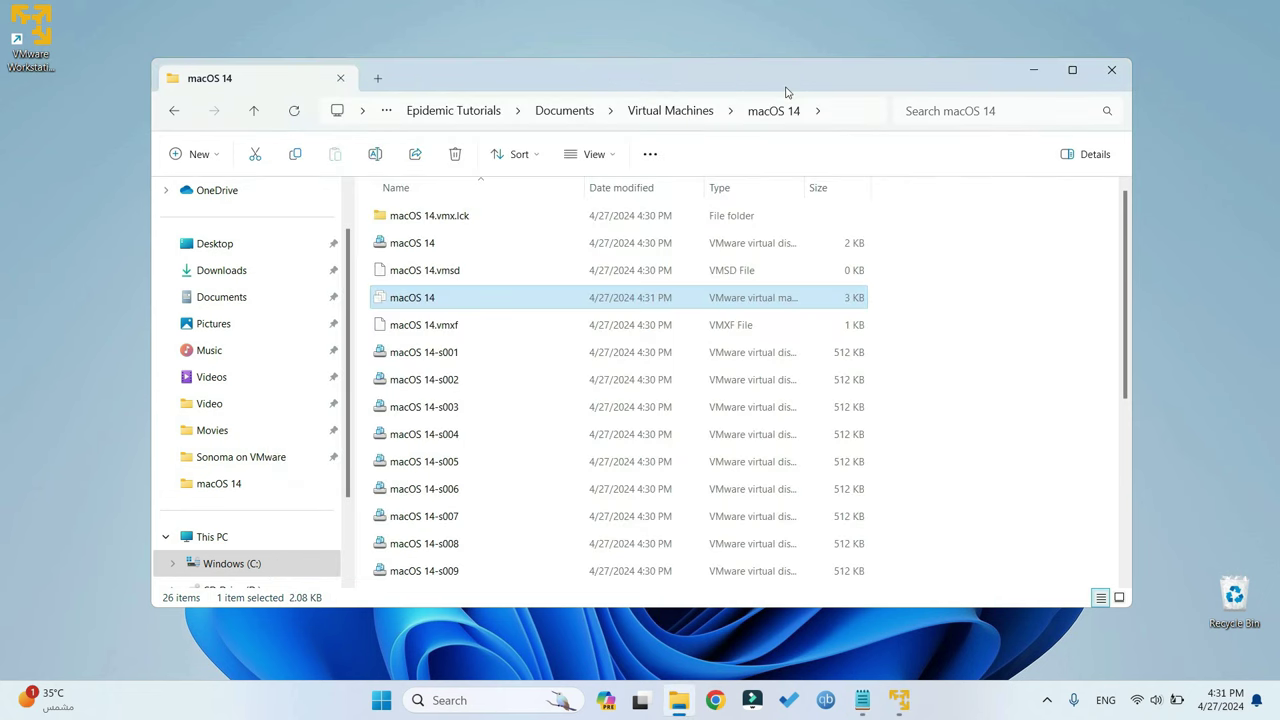
- Power on the macOS 14 VM and permanently dismiss the side-channel mitigations hint
click(1033, 70)
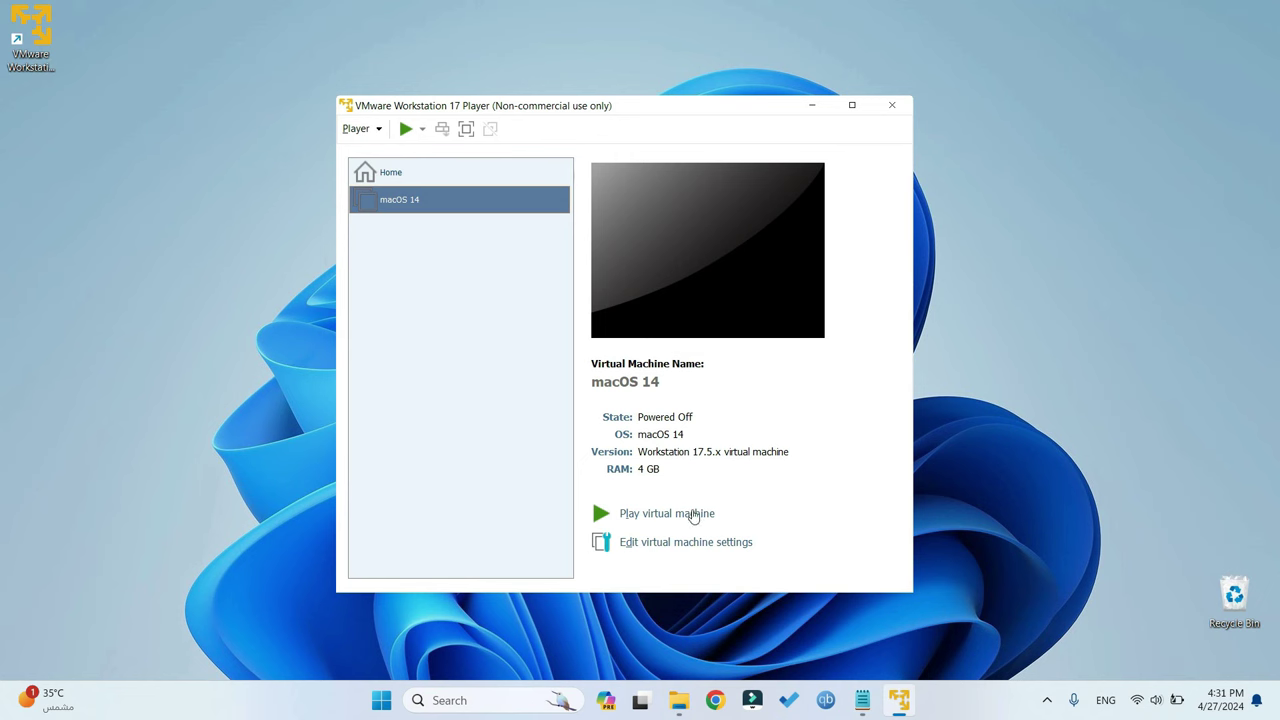
click(661, 514)
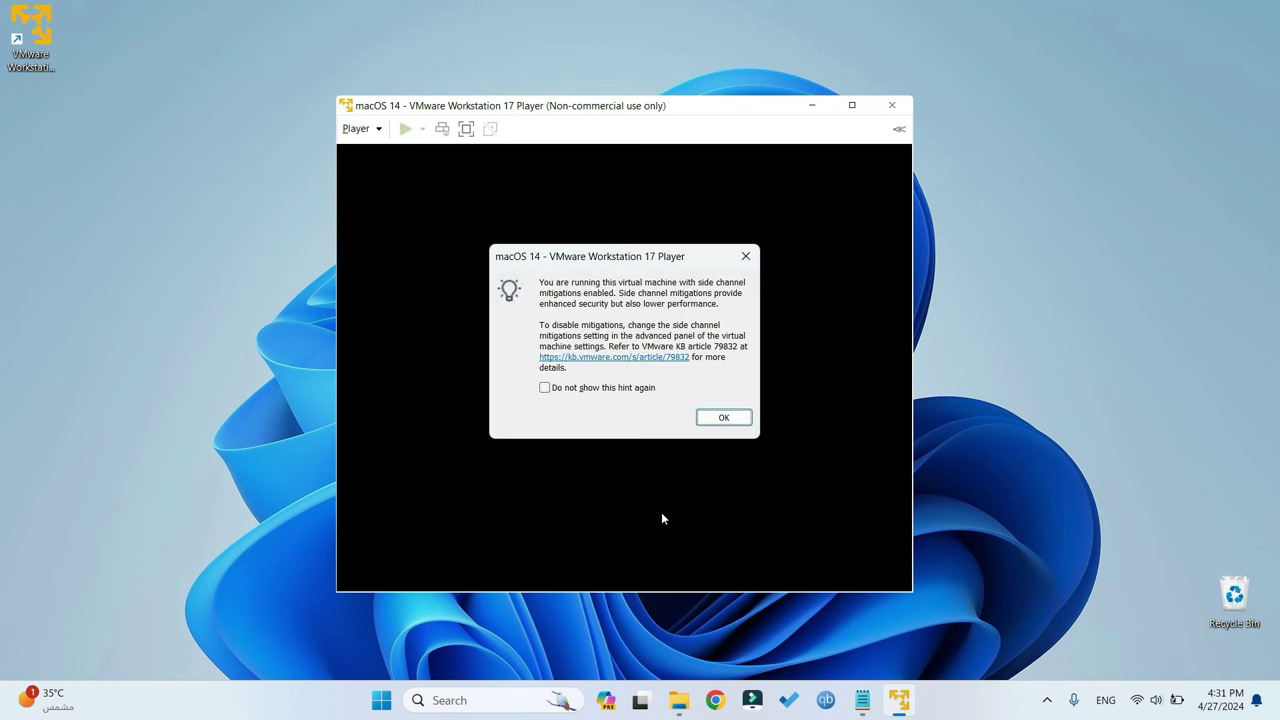
click(623, 389)
click(716, 418)
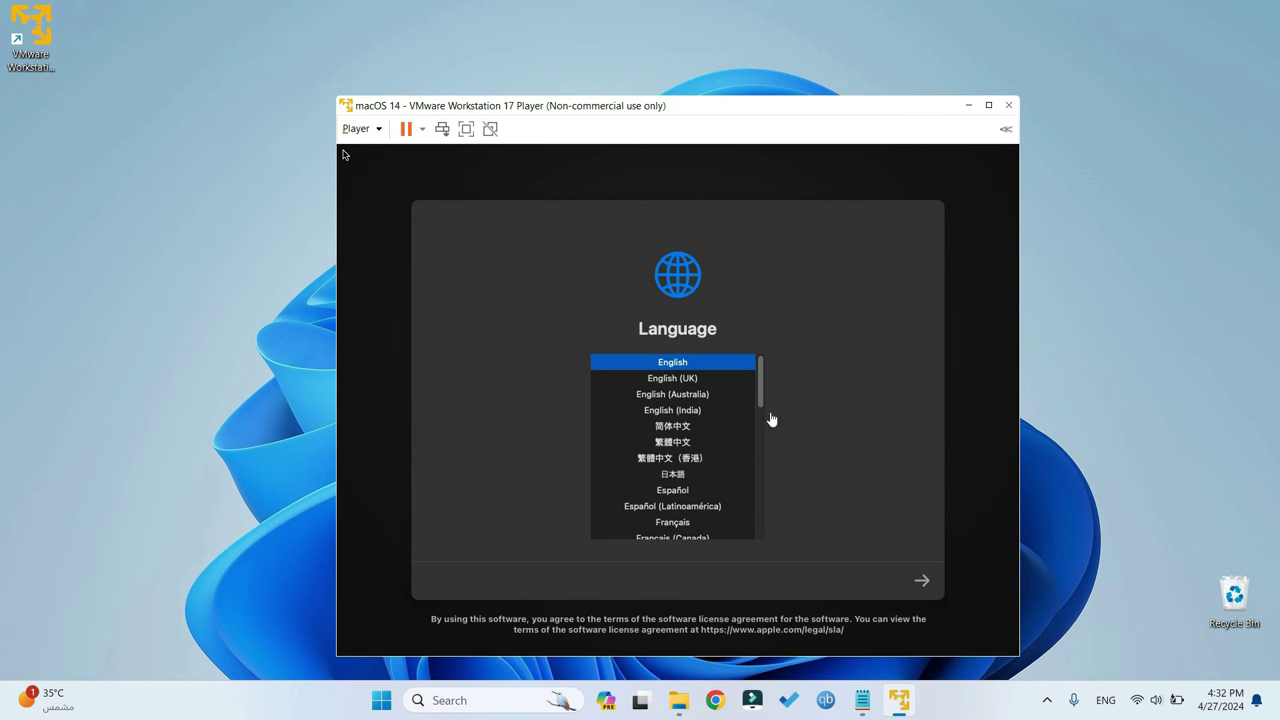
- Accept English in macOS Recovery and launch Disk Utility
click(923, 584)
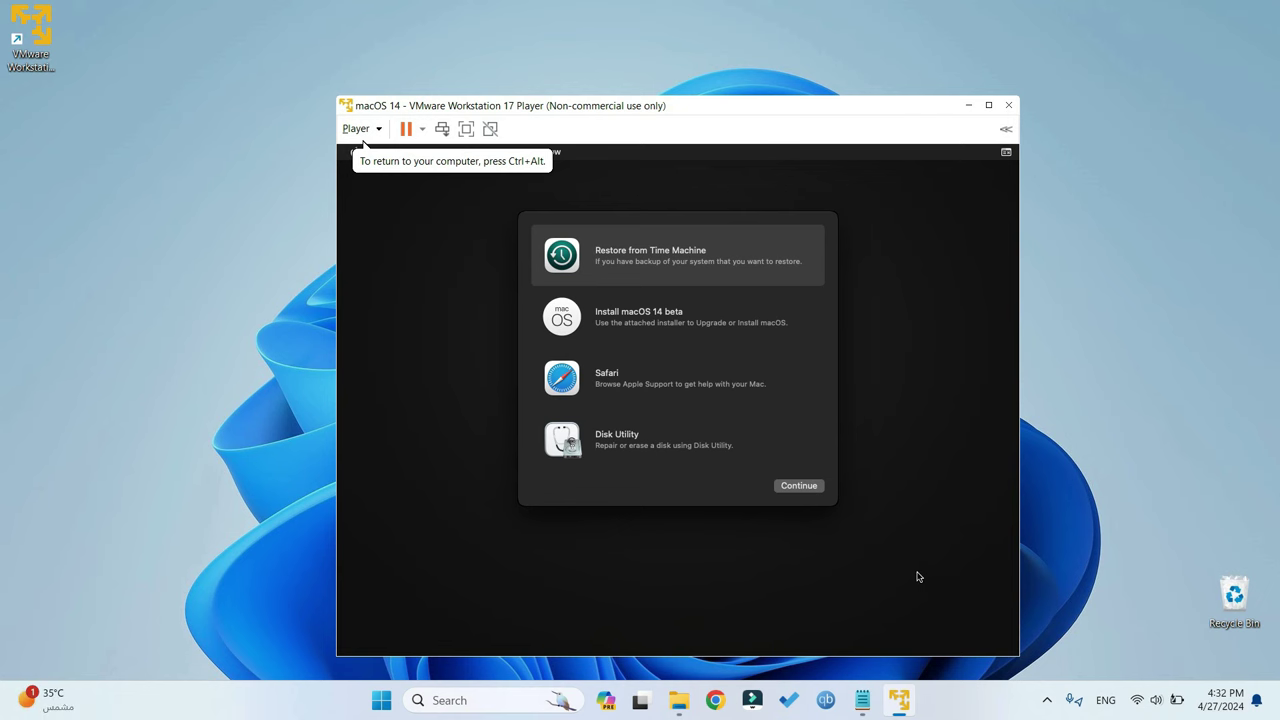
click(763, 443)
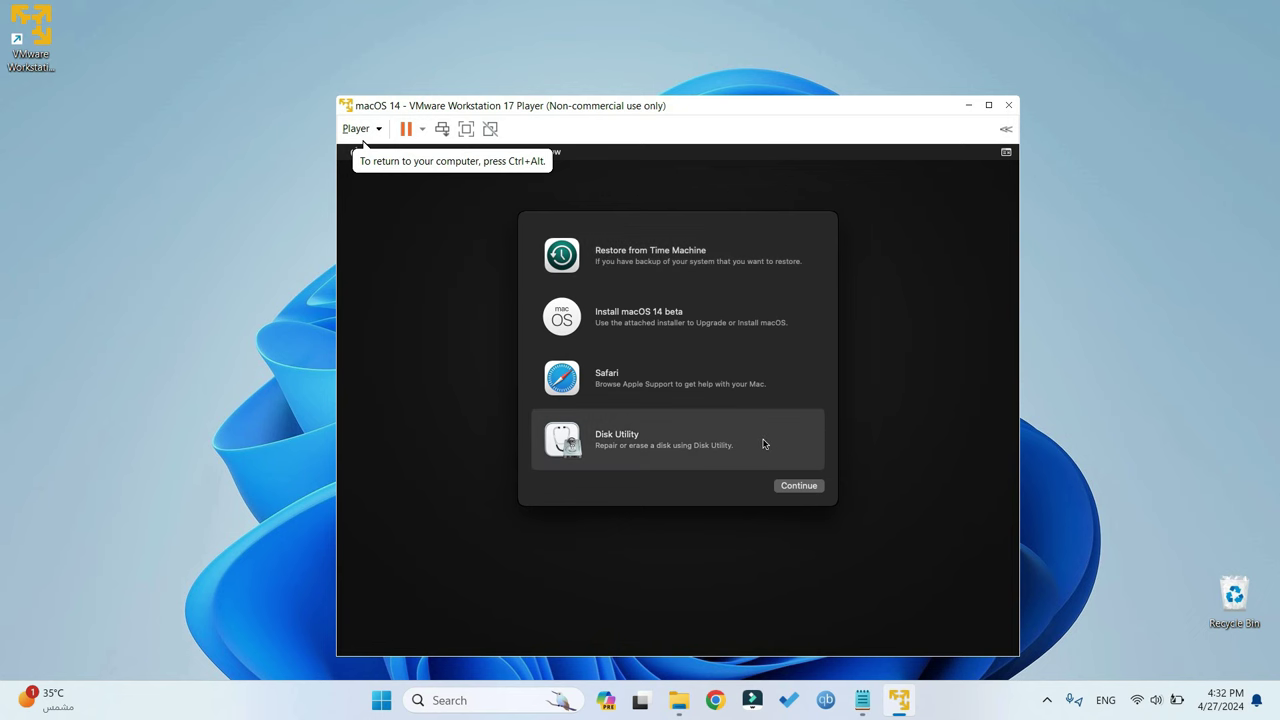
click(797, 486)
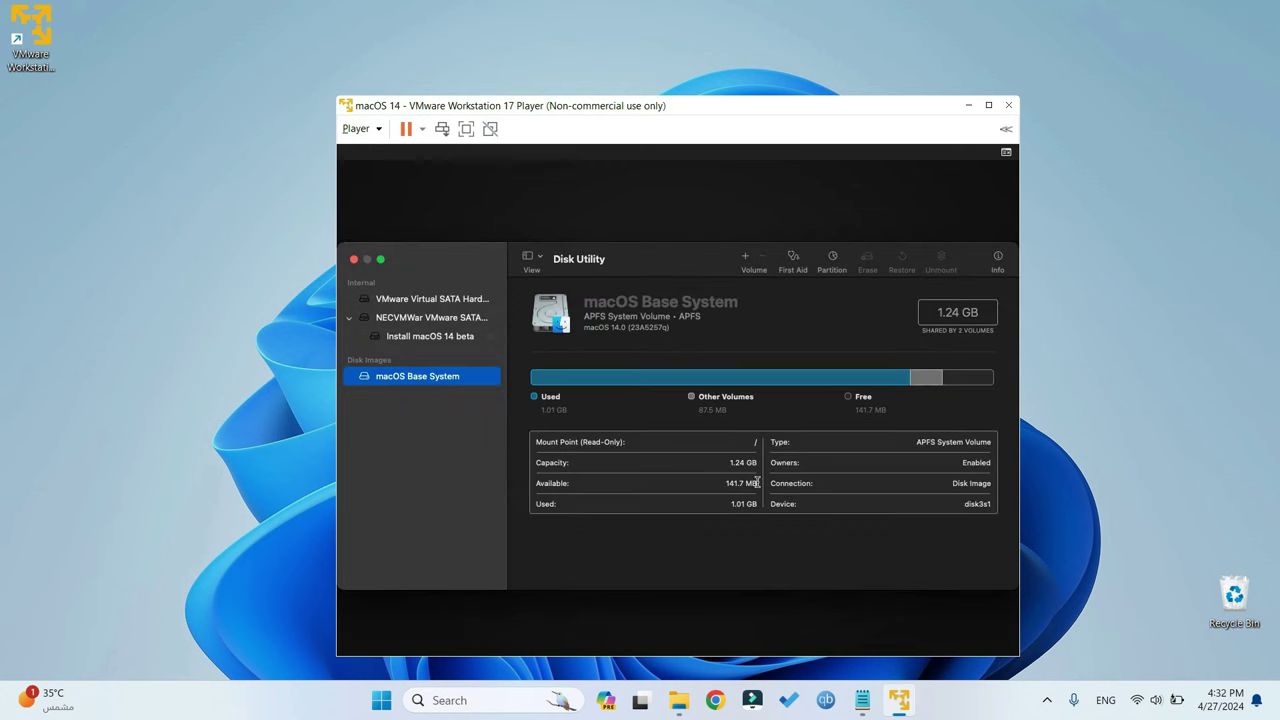
- Erase the VMware Virtual SATA Hard Drive as 'MacOS 14' and close Disk Utility
click(441, 300)
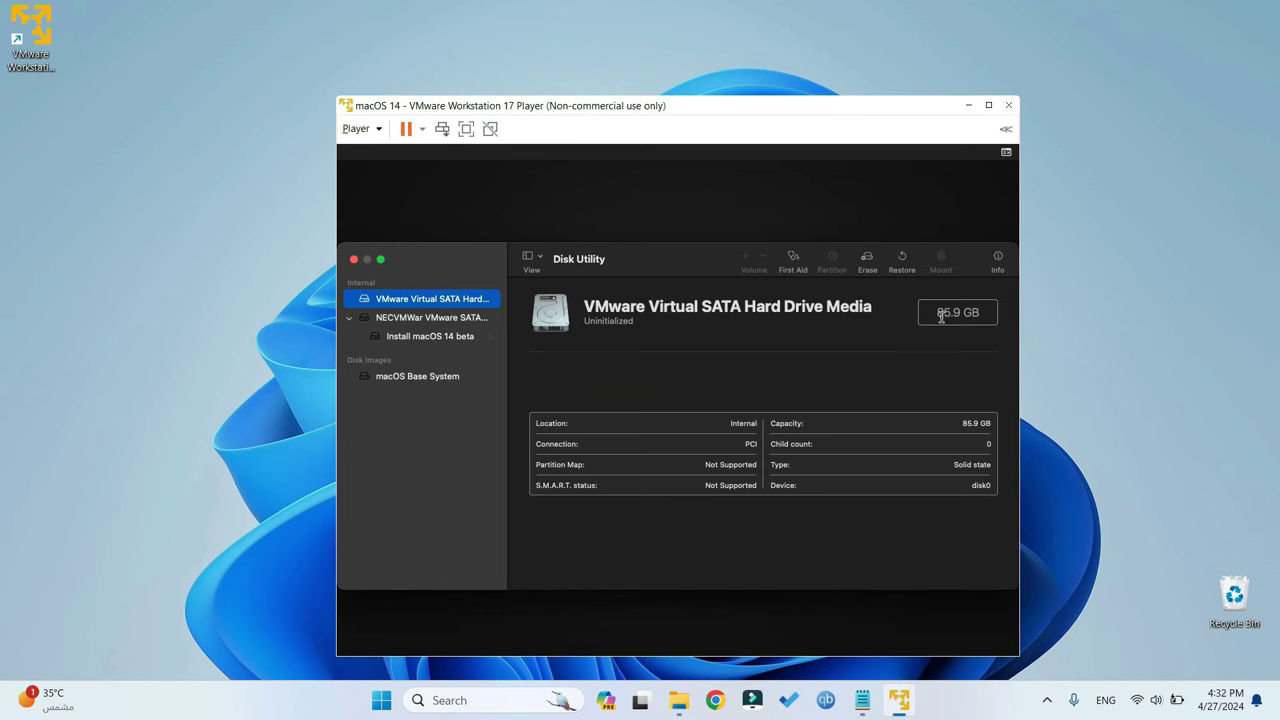
click(867, 262)
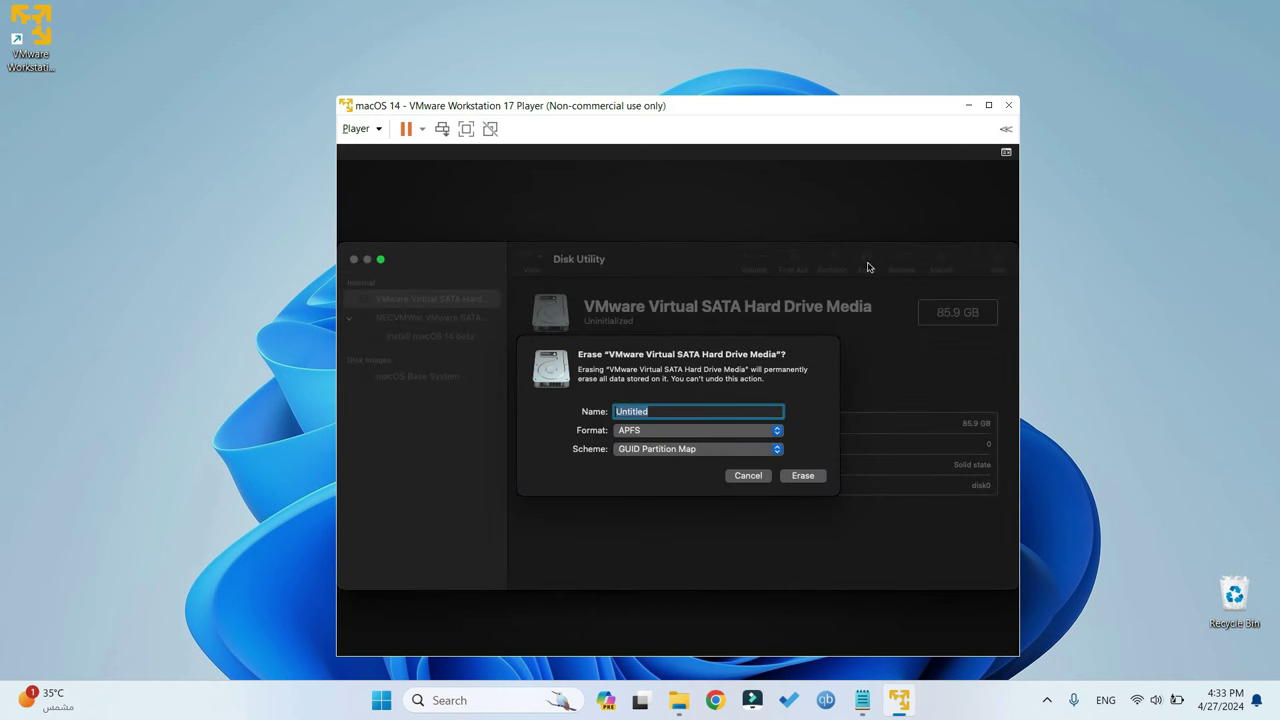
text(MacOS 14)
click(800, 477)
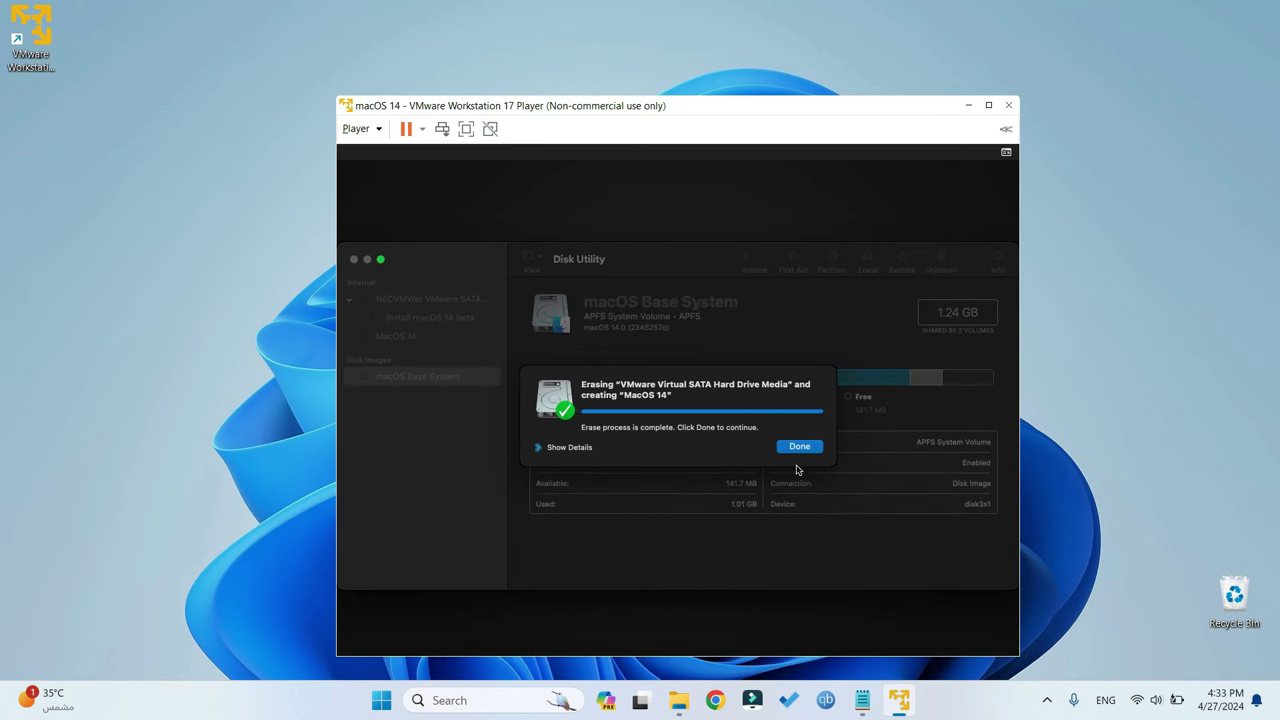
click(800, 447)
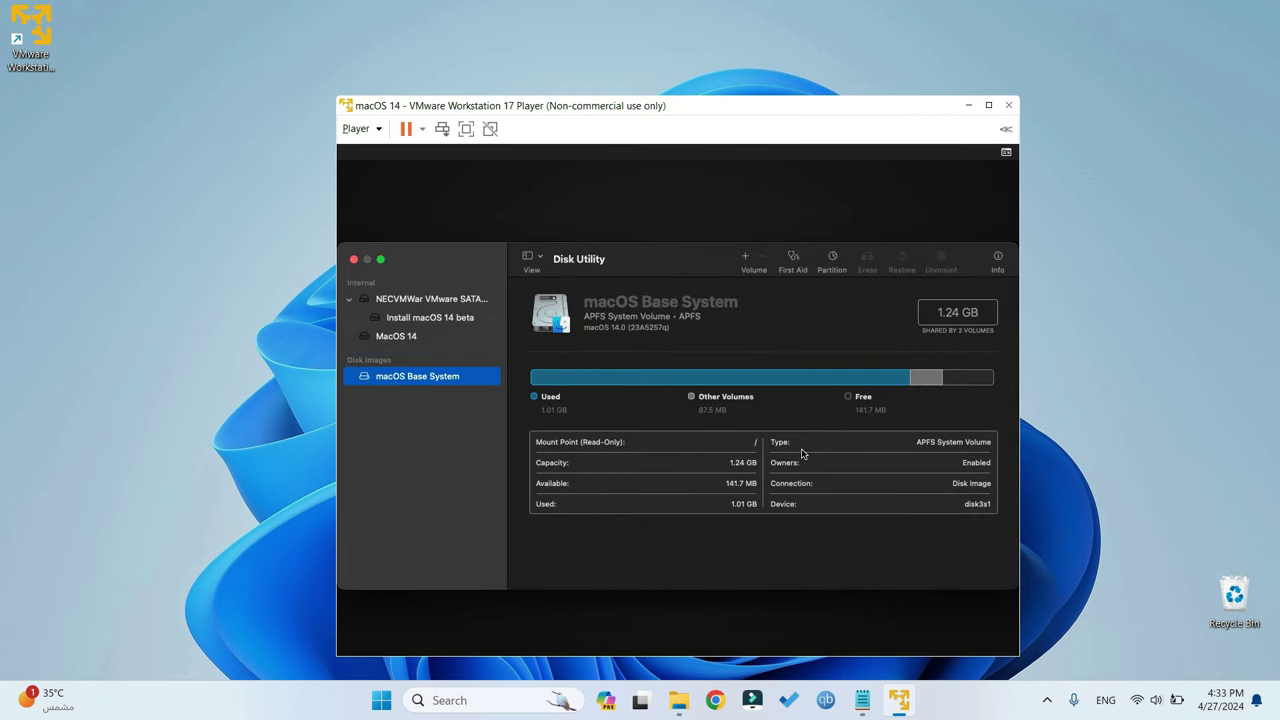
click(354, 260)
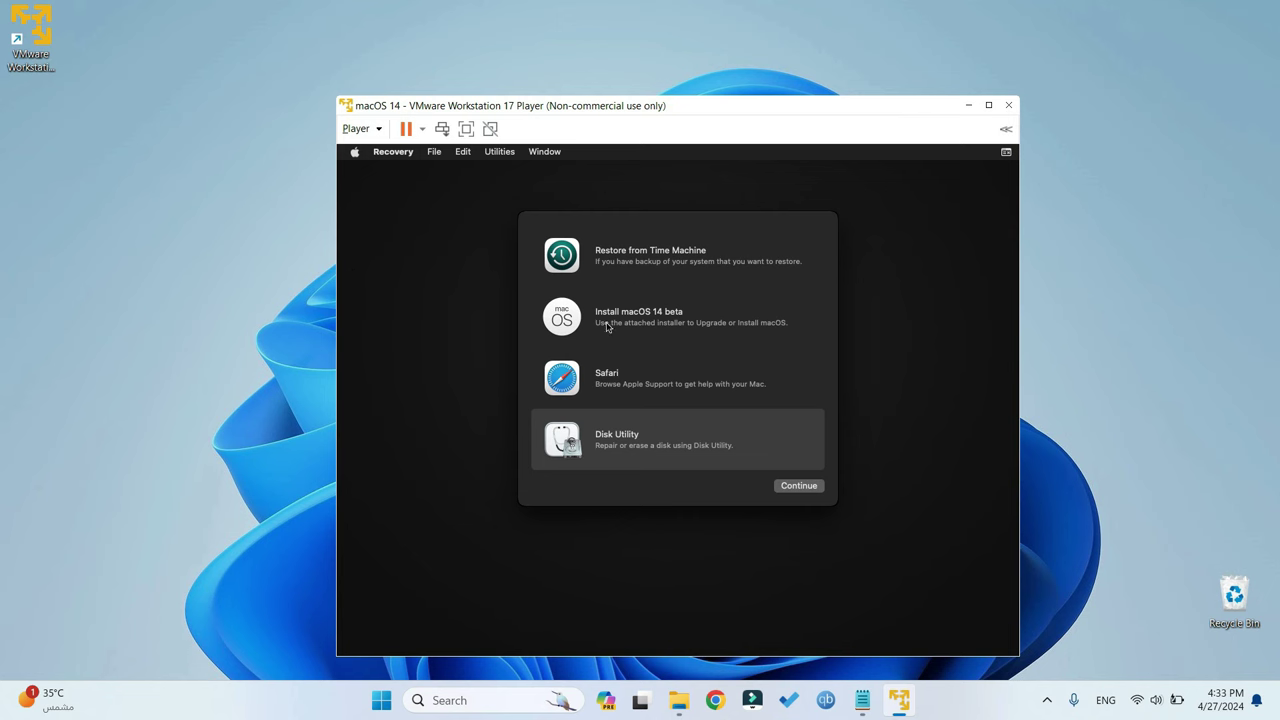
- Run the macOS 14 beta installer, agree to the licence, and target the MacOS 14 disk
click(713, 318)
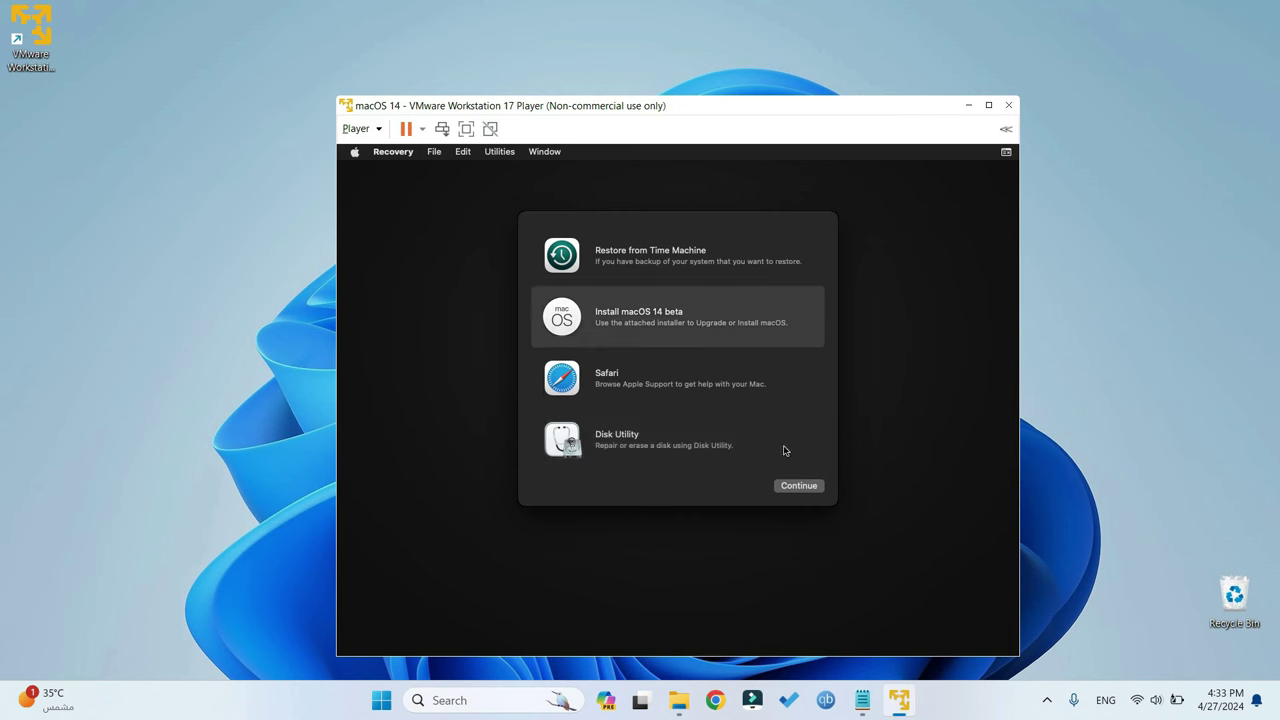
click(800, 489)
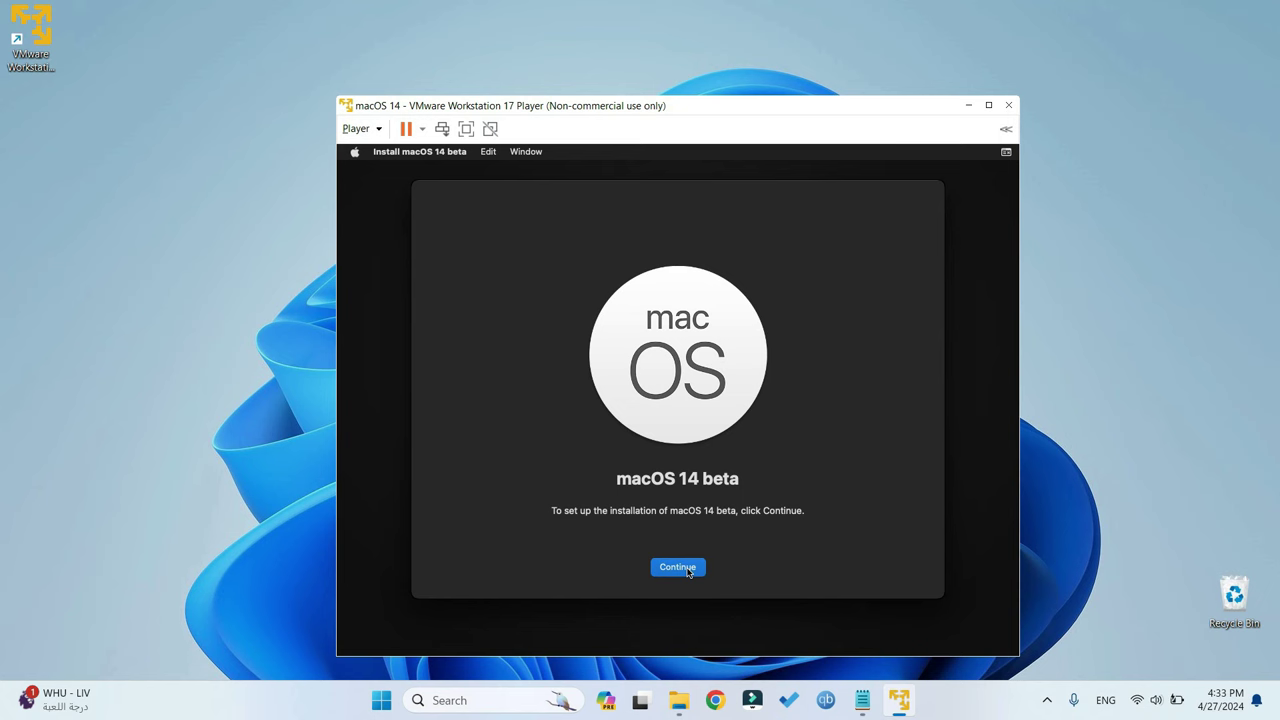
click(687, 571)
click(687, 571)
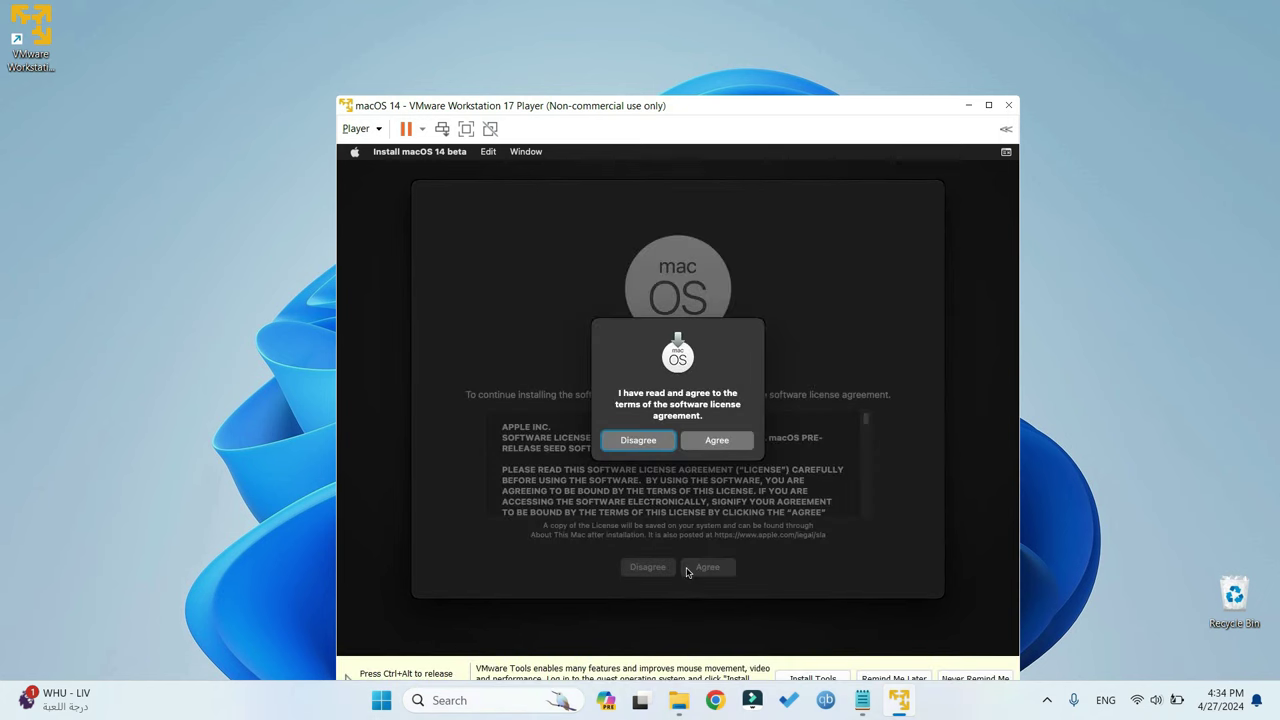
click(717, 440)
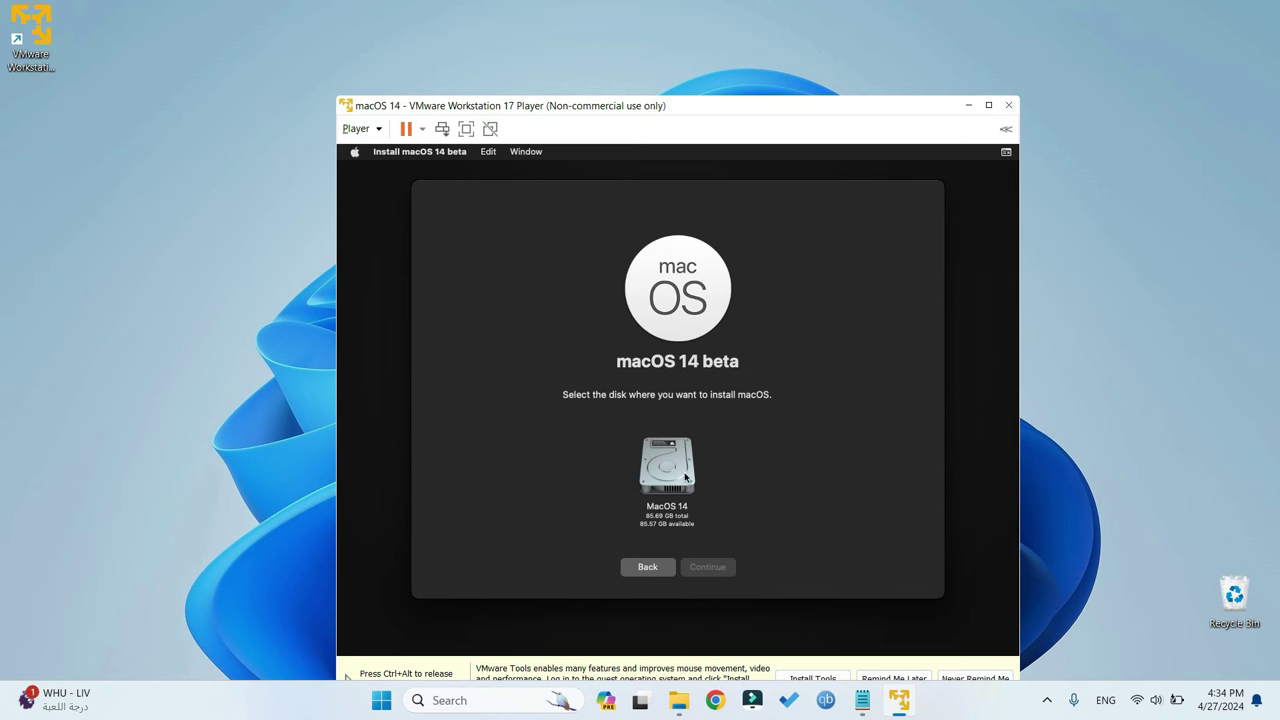
click(686, 478)
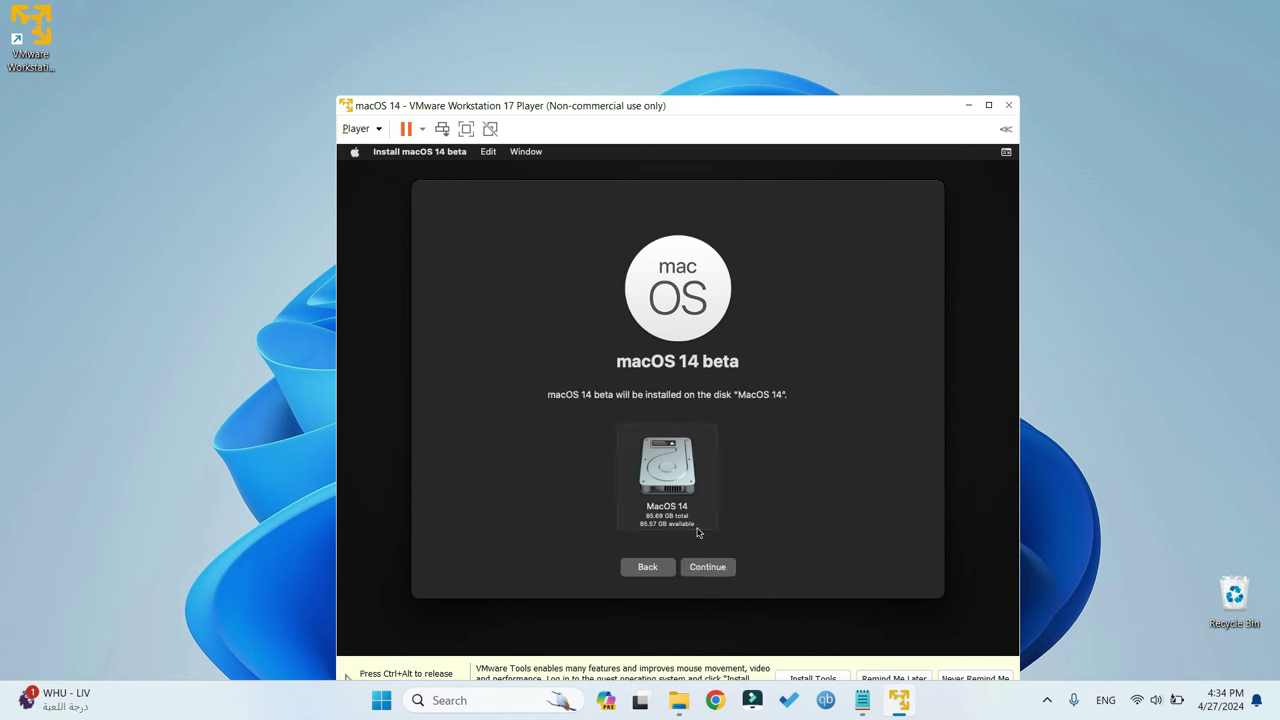
click(712, 572)
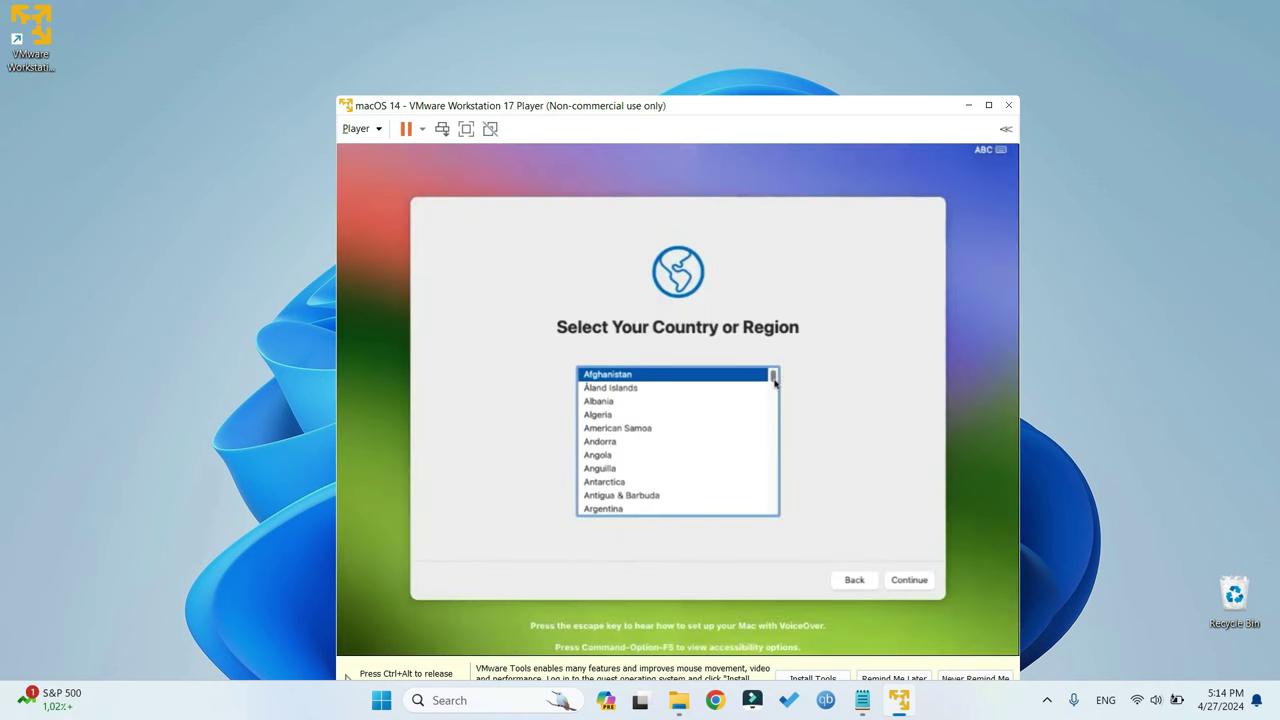
- Choose Nigeria as the region and accept the suggested languages and accessibility defaults
text(ni)
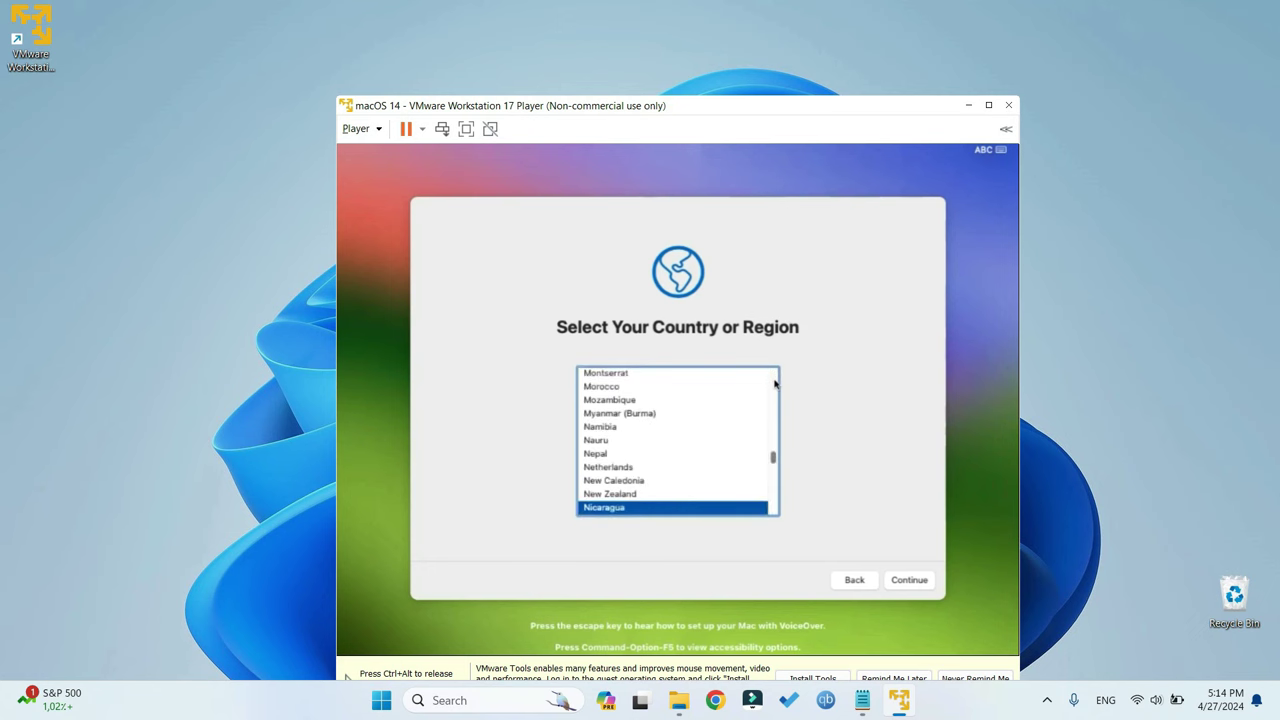
text(geria)
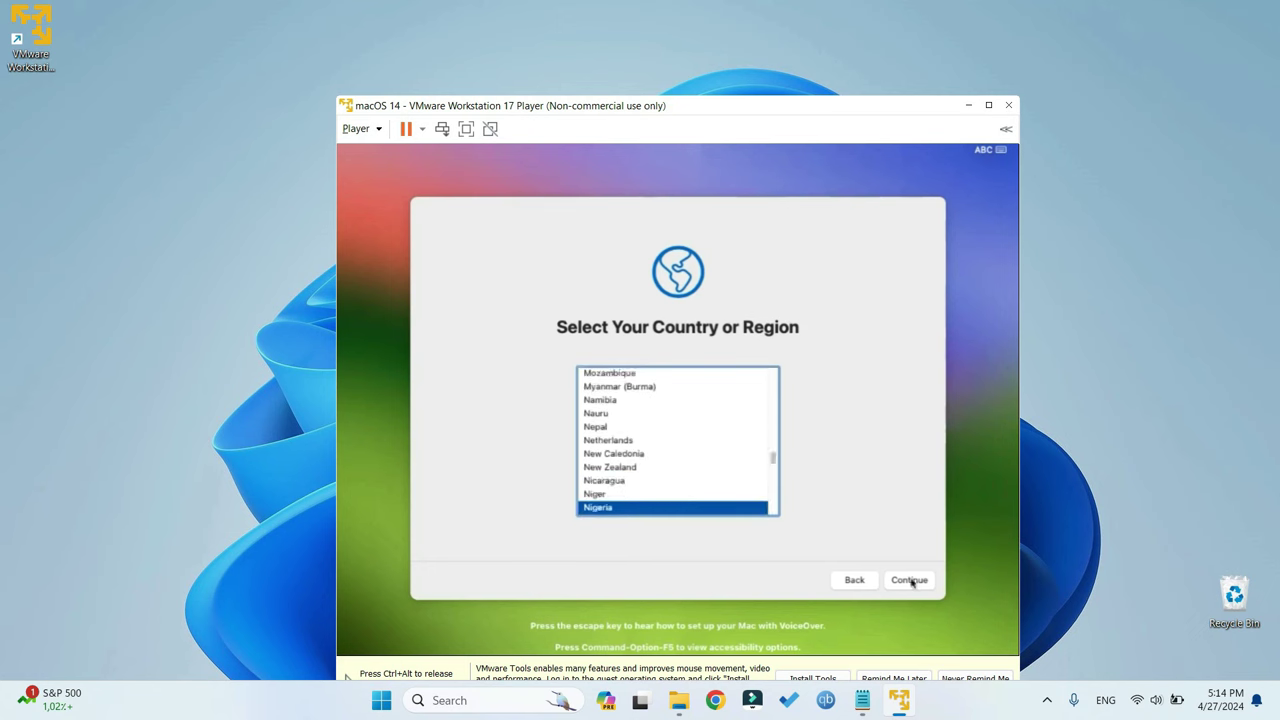
click(910, 581)
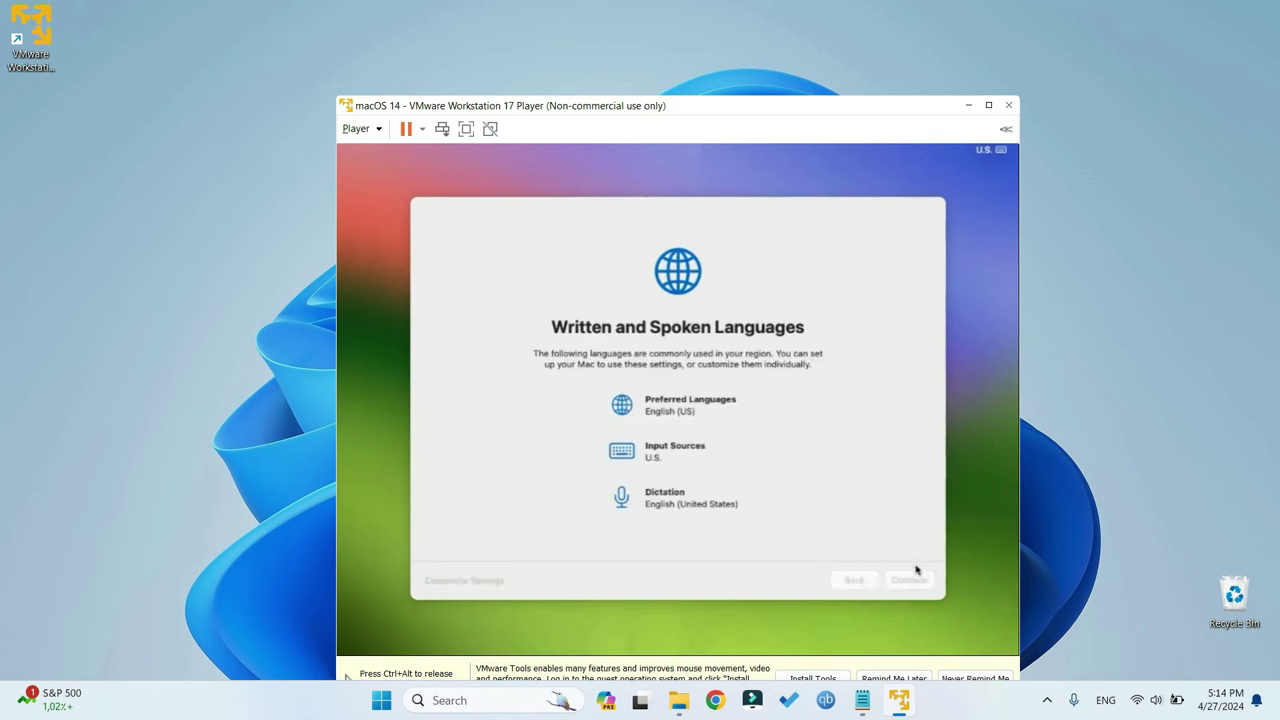
click(916, 578)
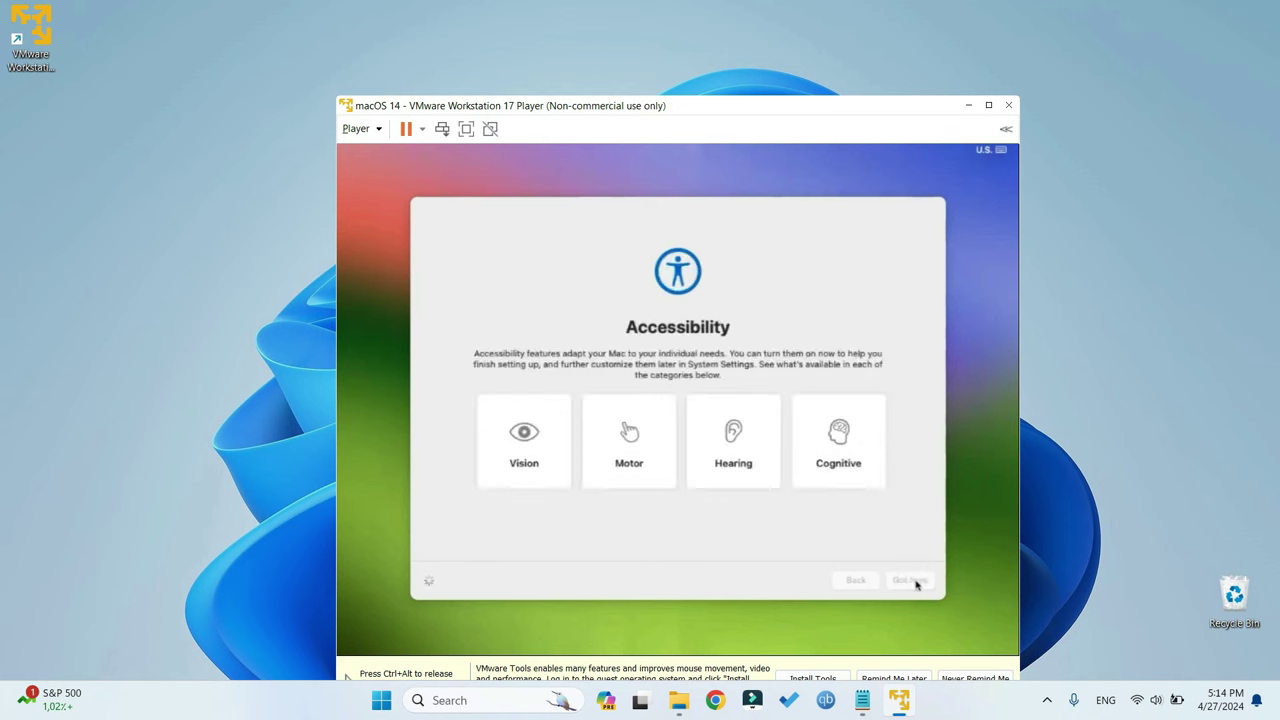
click(916, 582)
- Skip Apple ID sign-in, agree to the terms, and keep the Light appearance
click(435, 582)
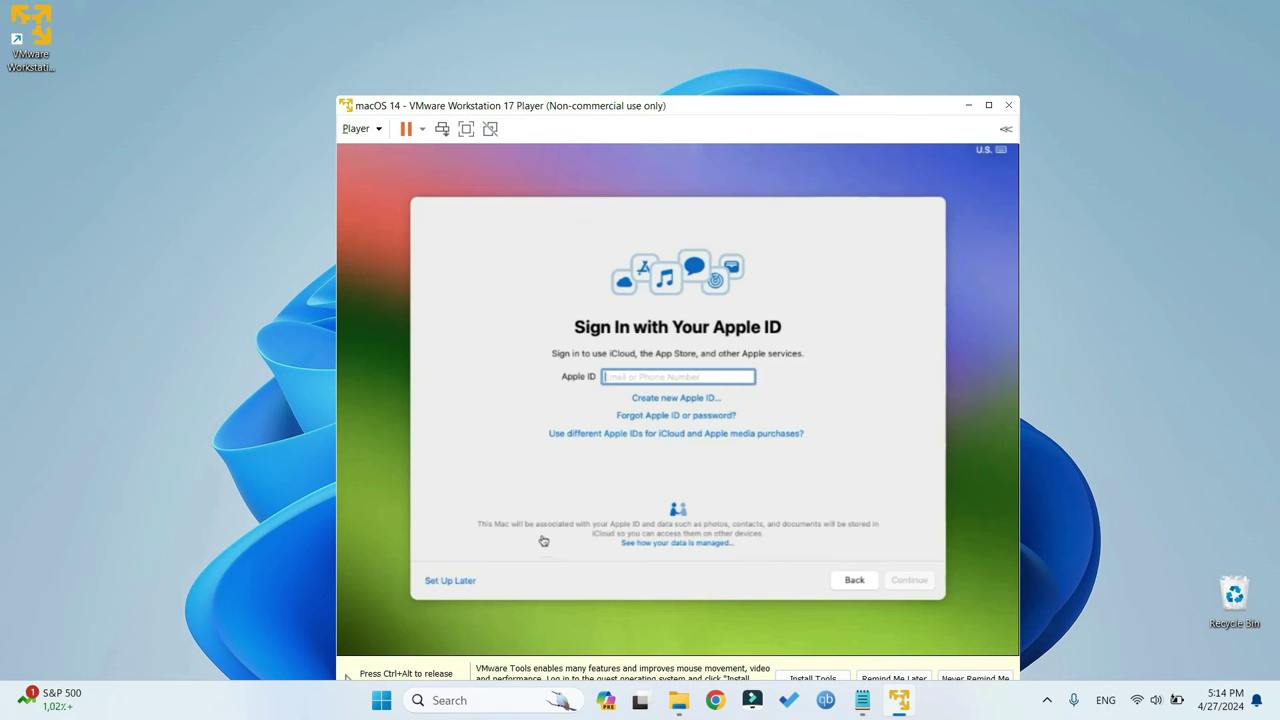
click(446, 587)
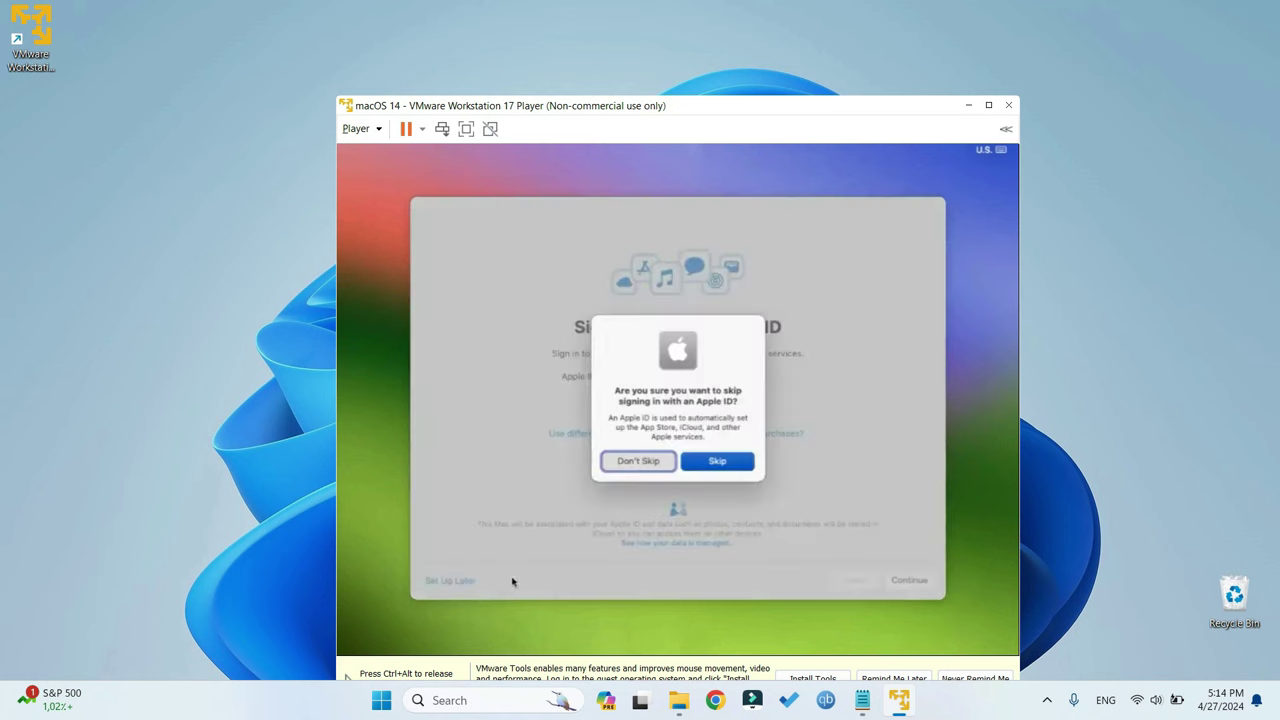
click(709, 460)
click(910, 580)
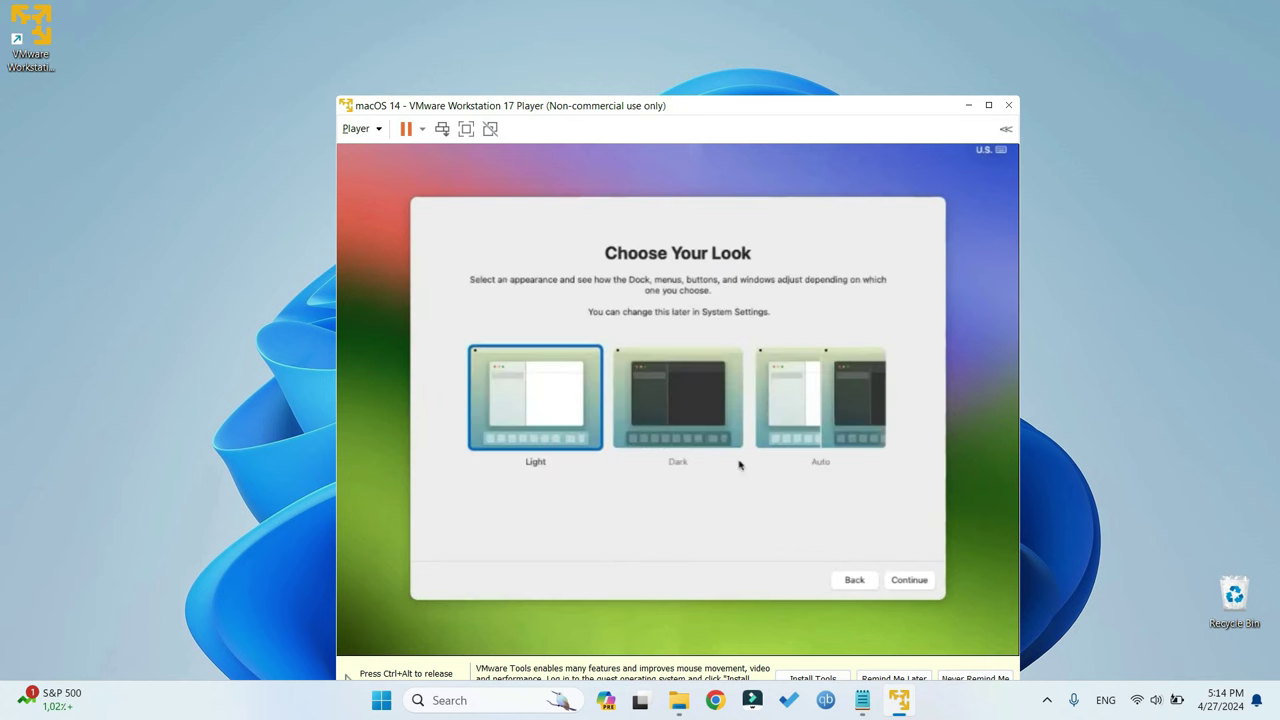
click(902, 580)
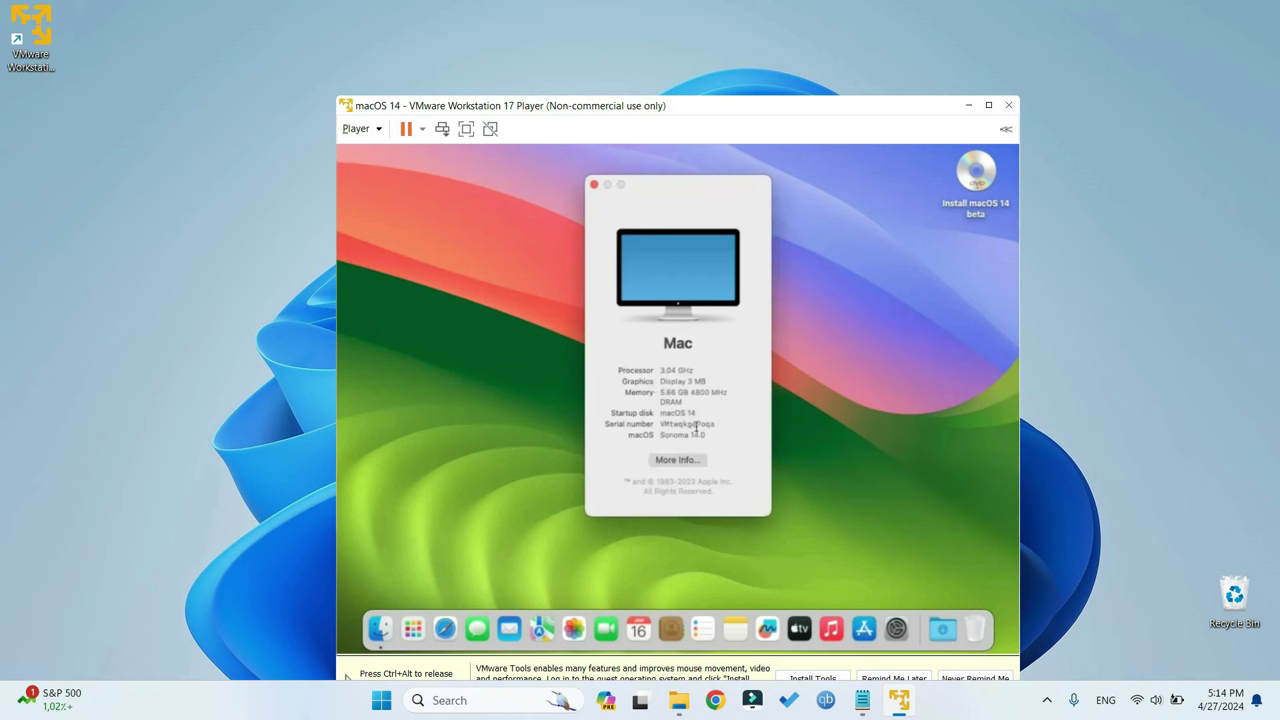
- Review About This Mac, highlighting the Display 3 MB graphics and the serial number
drag(704, 432, 658, 433)
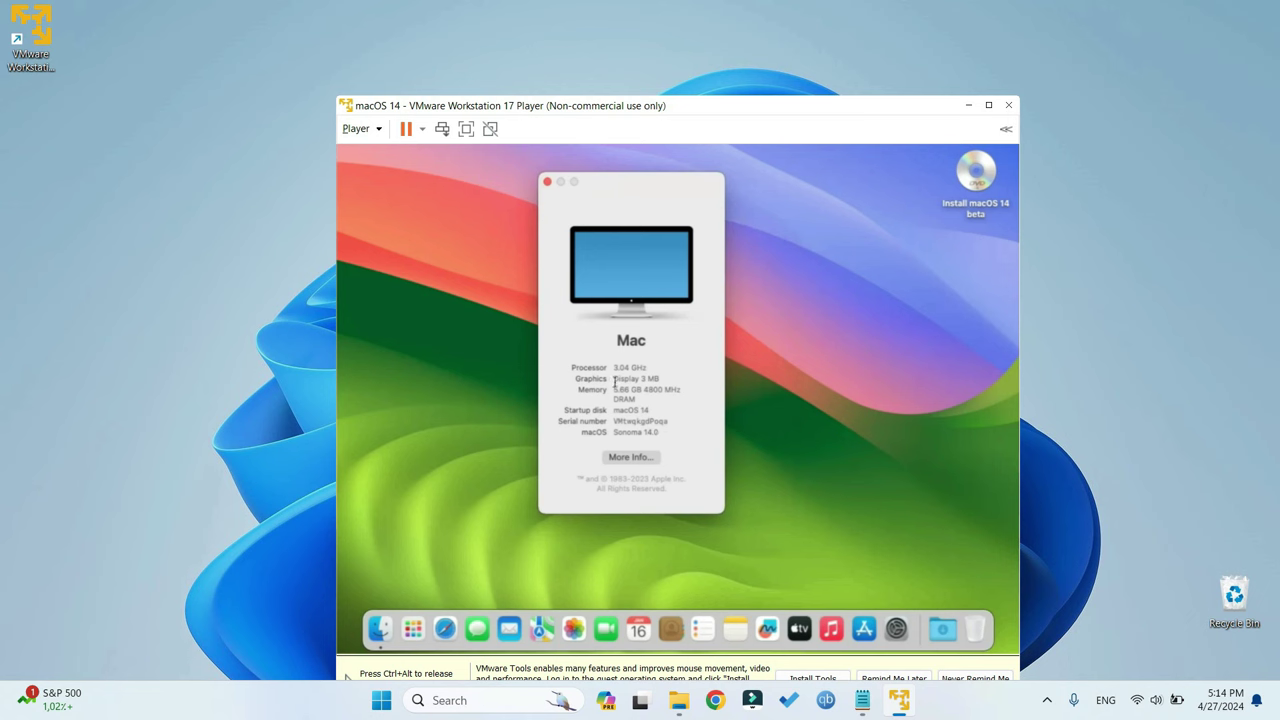
drag(614, 380, 660, 380)
click(660, 380)
drag(614, 421, 668, 421)
- Close About This Mac and eject the macOS installer disk from the desktop
click(548, 182)
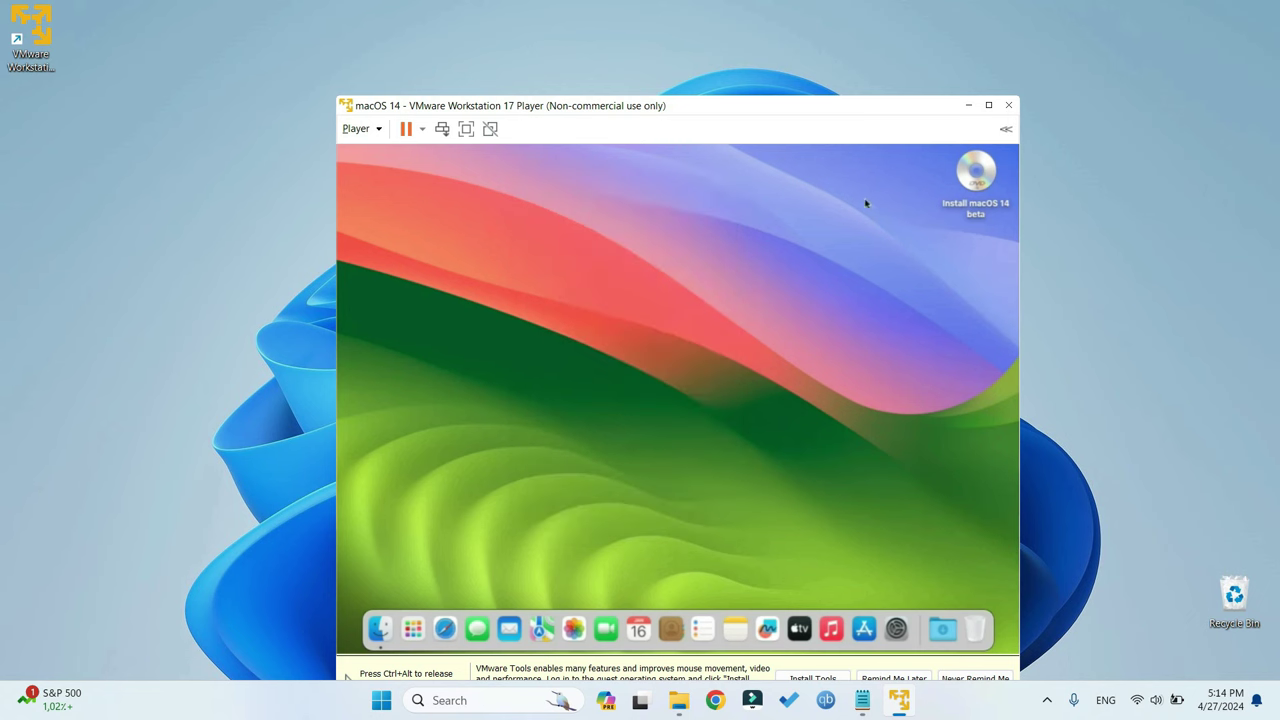
click(986, 177)
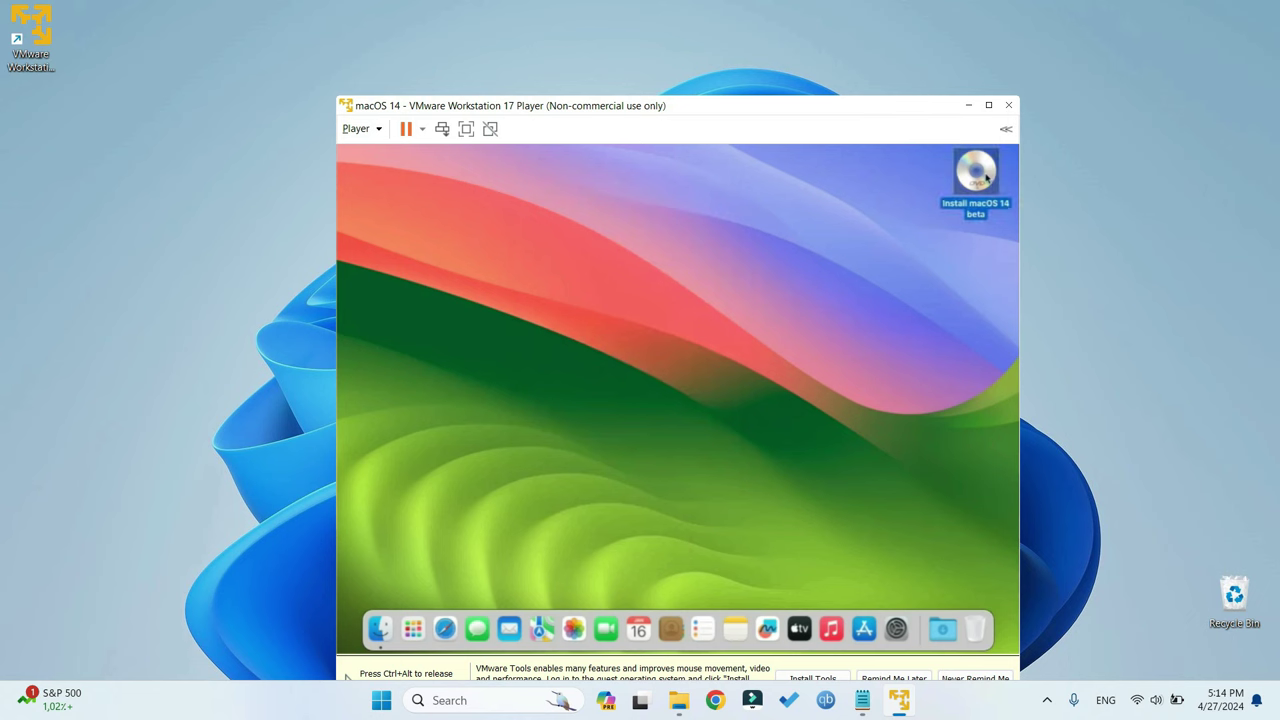
right_click(986, 177)
click(875, 204)
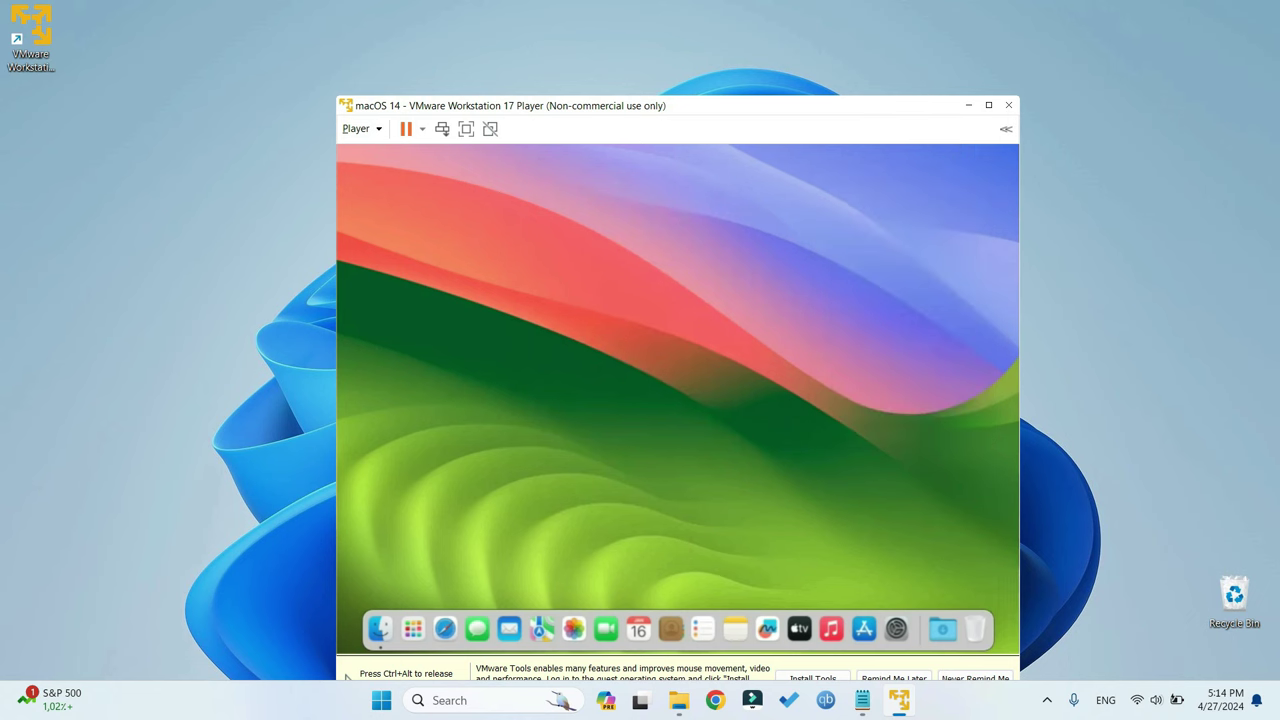
- Mount VMware Tools via the Player menu and start its standard installation
key(F10)
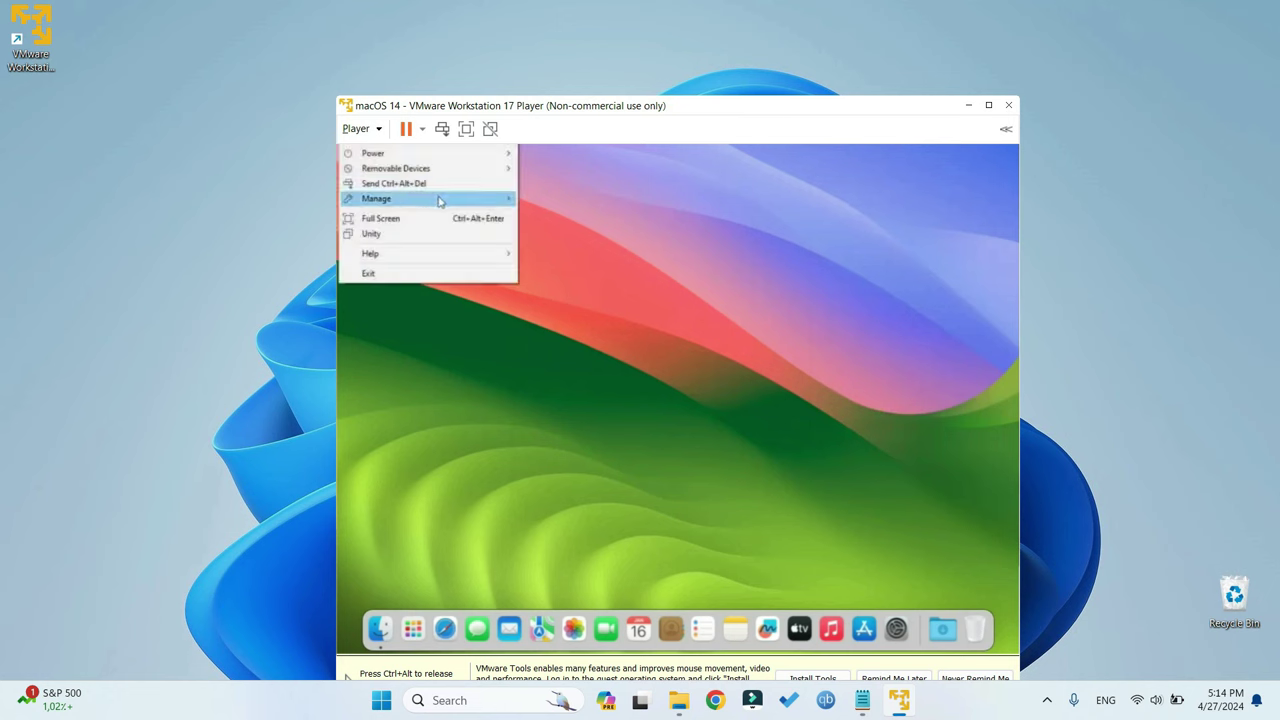
mouse_move(442, 201)
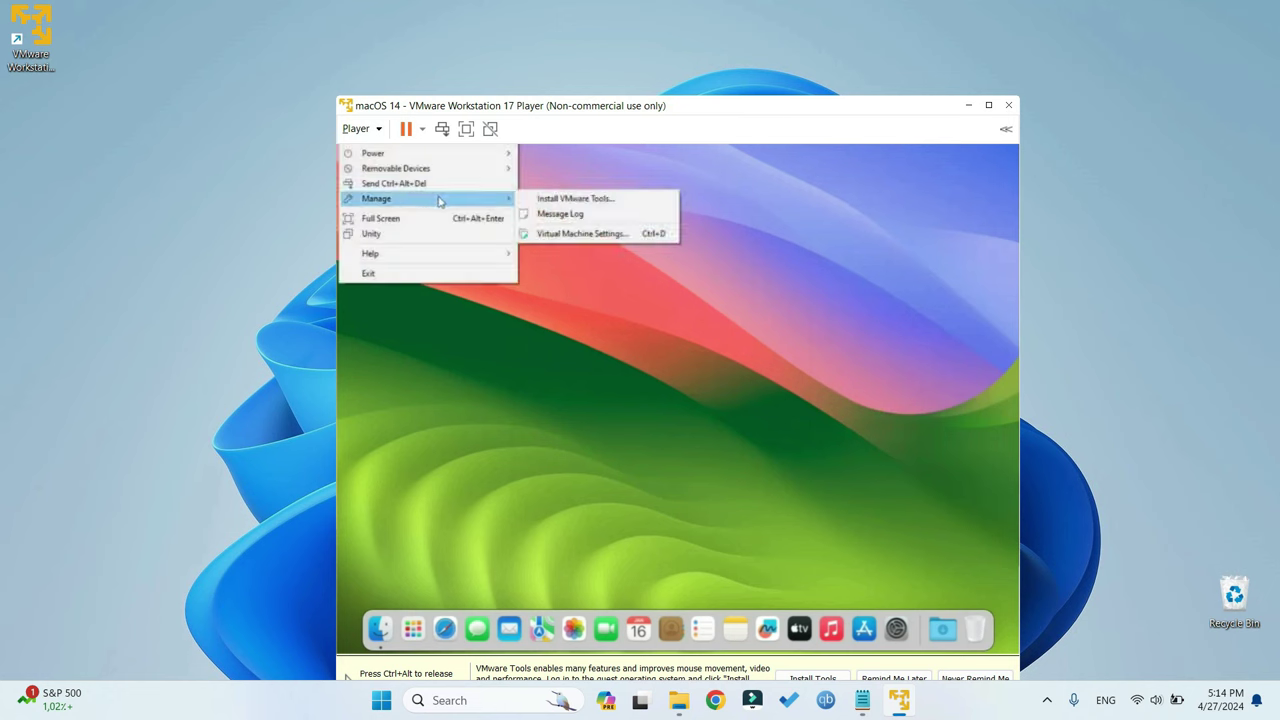
click(555, 200)
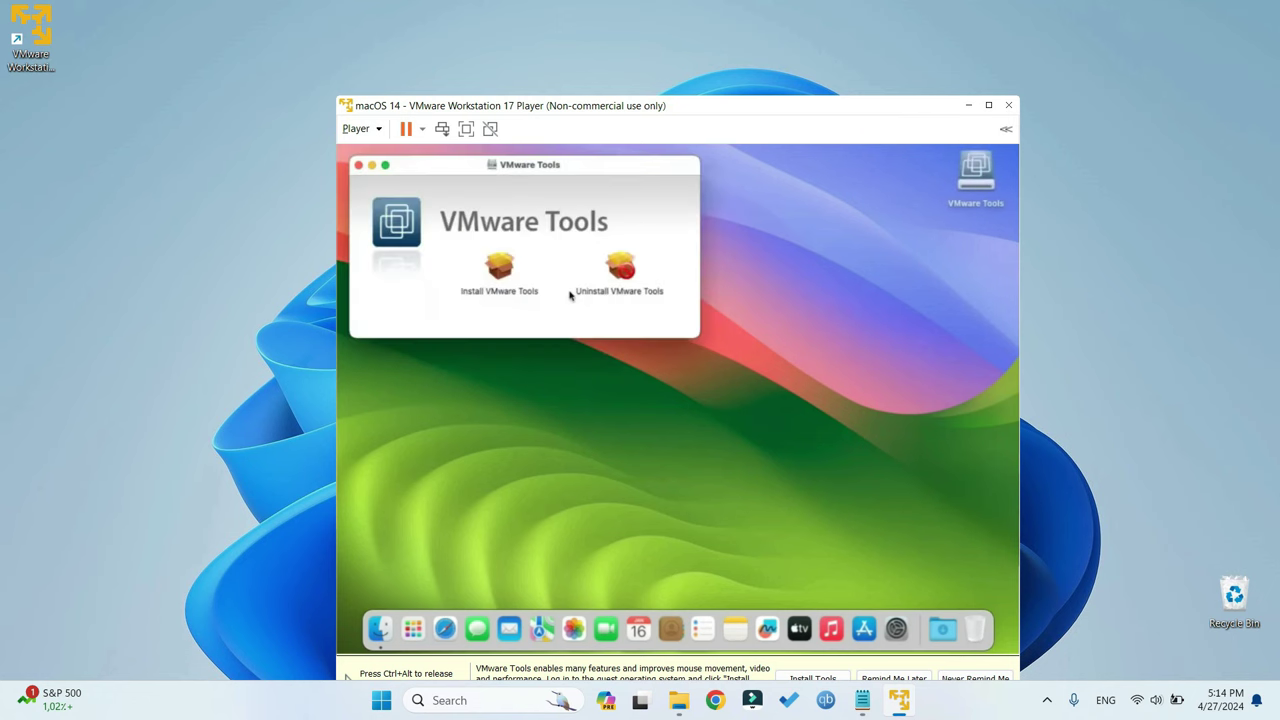
click(504, 268)
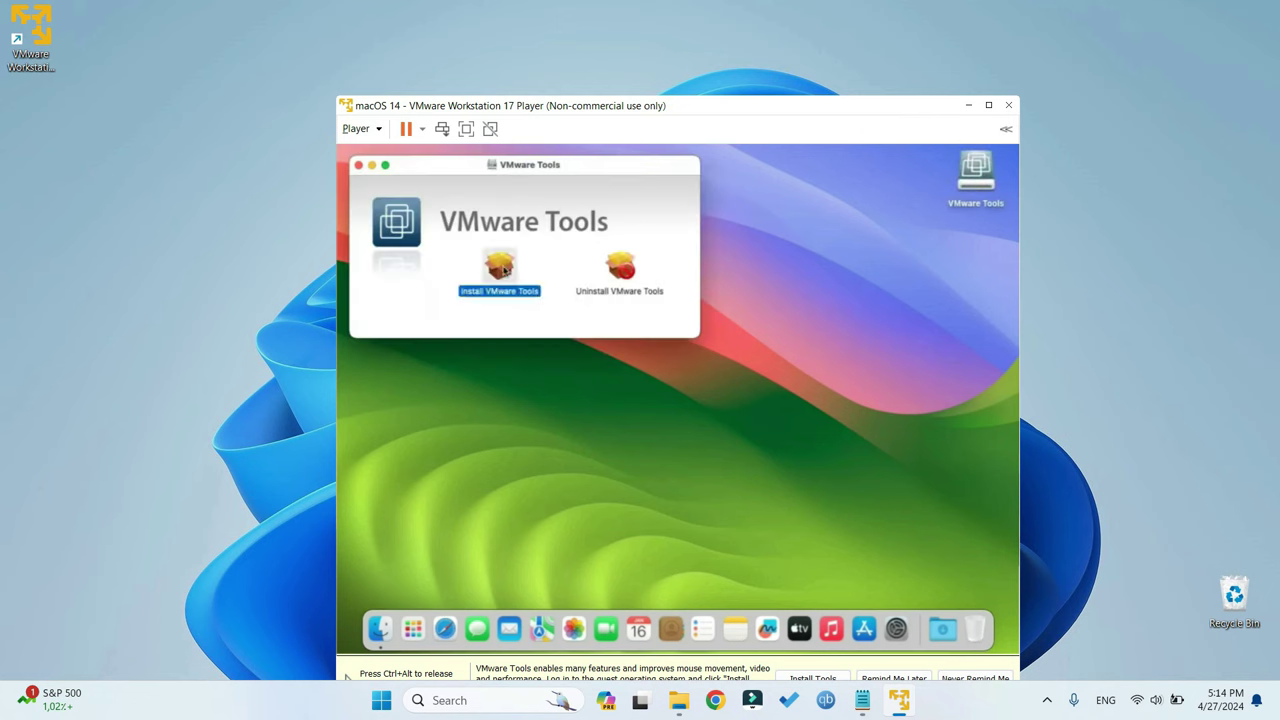
double_click(504, 268)
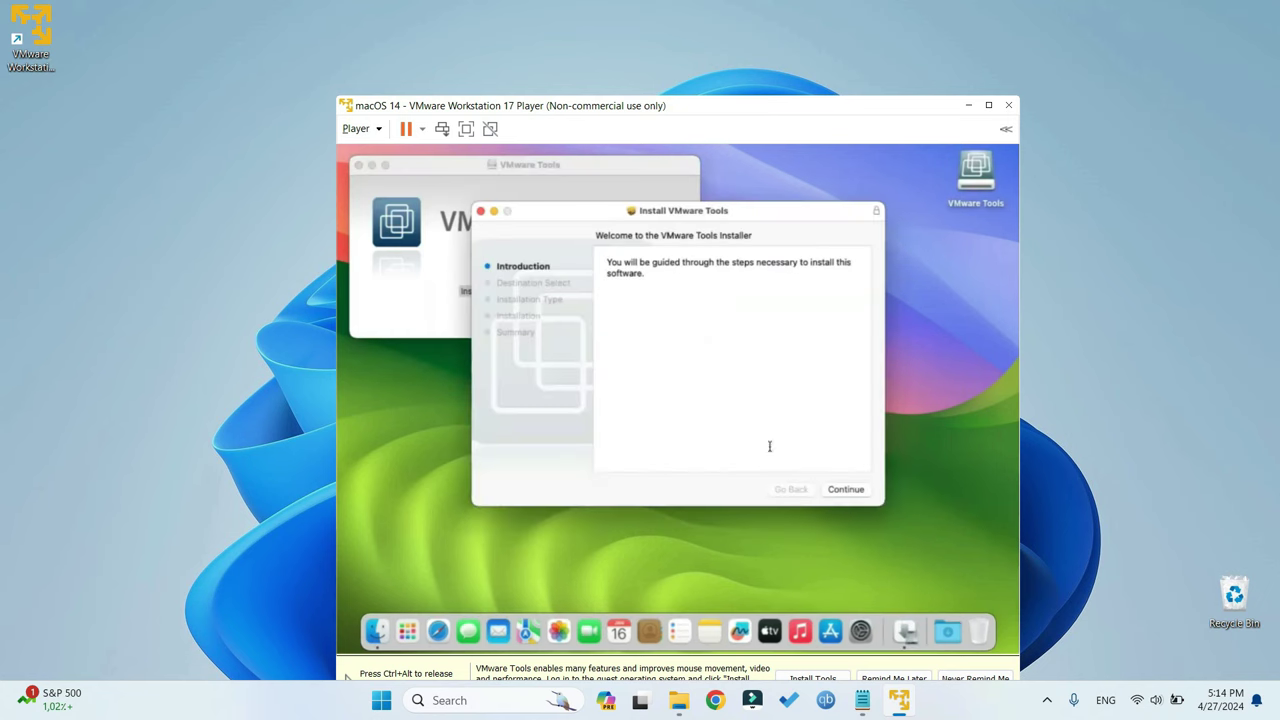
click(846, 490)
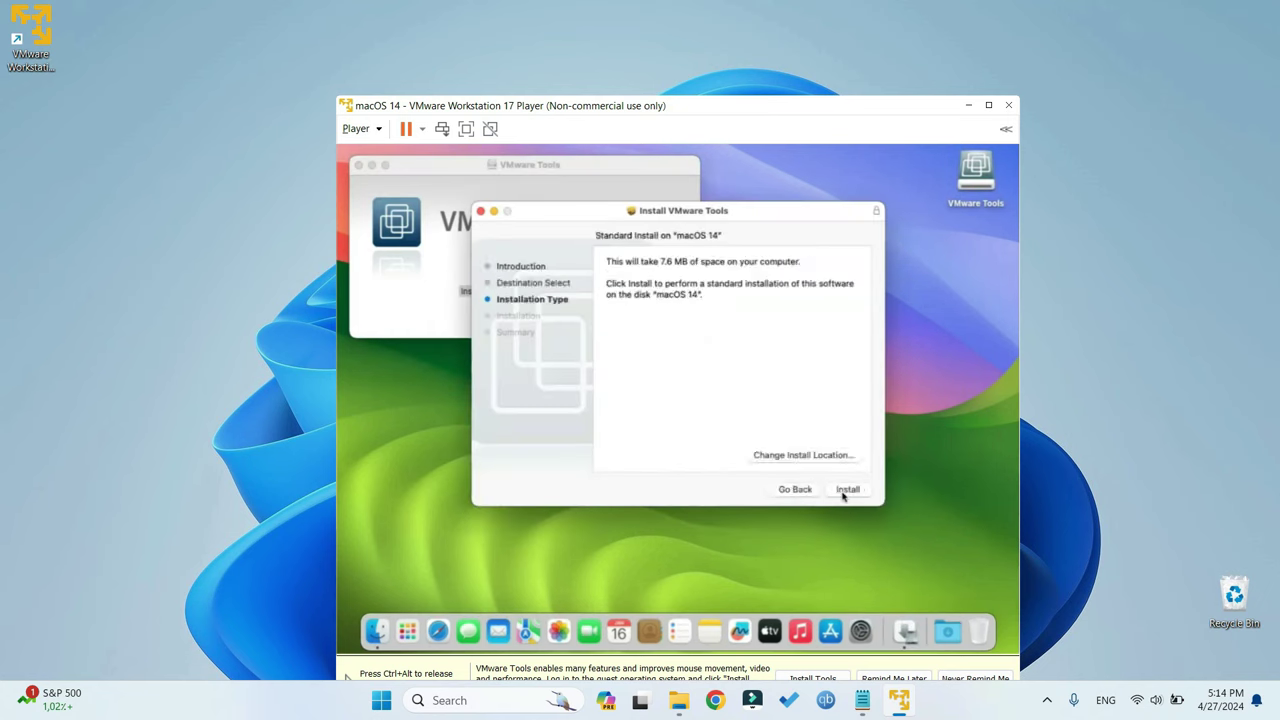
click(846, 490)
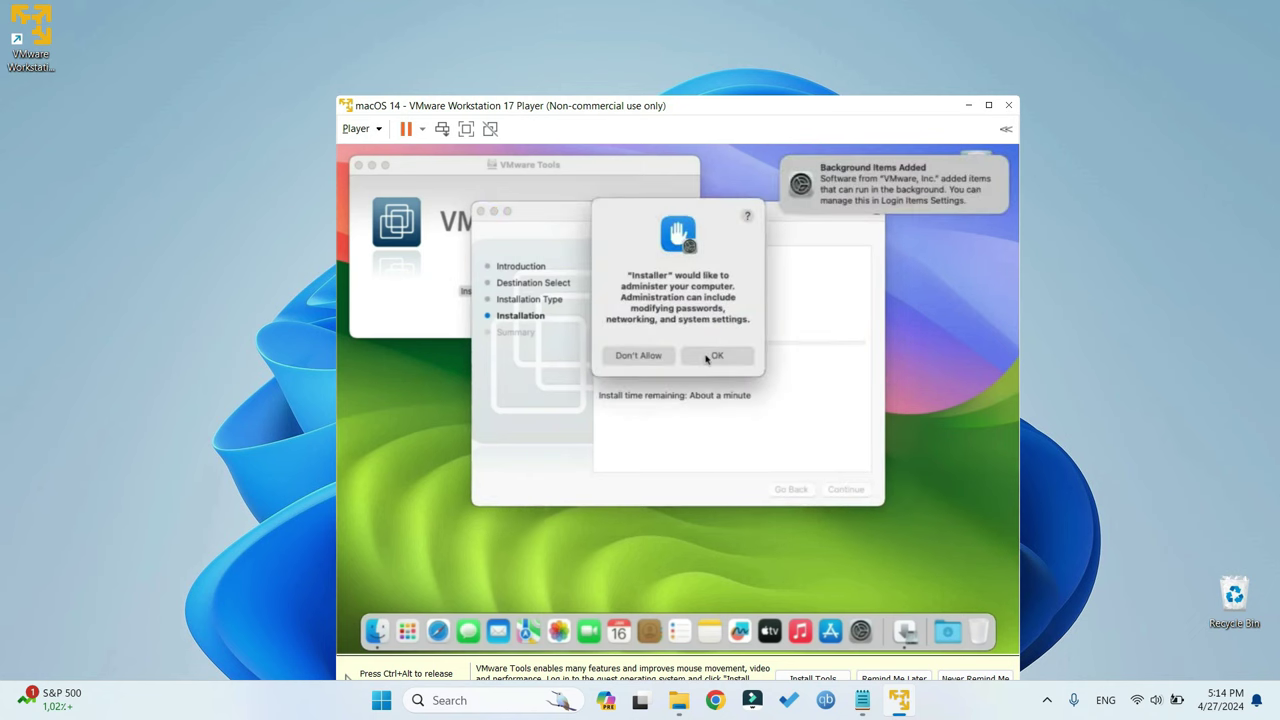
- Allow VMware's blocked system extension in Privacy & Security, then restart the Mac
click(712, 356)
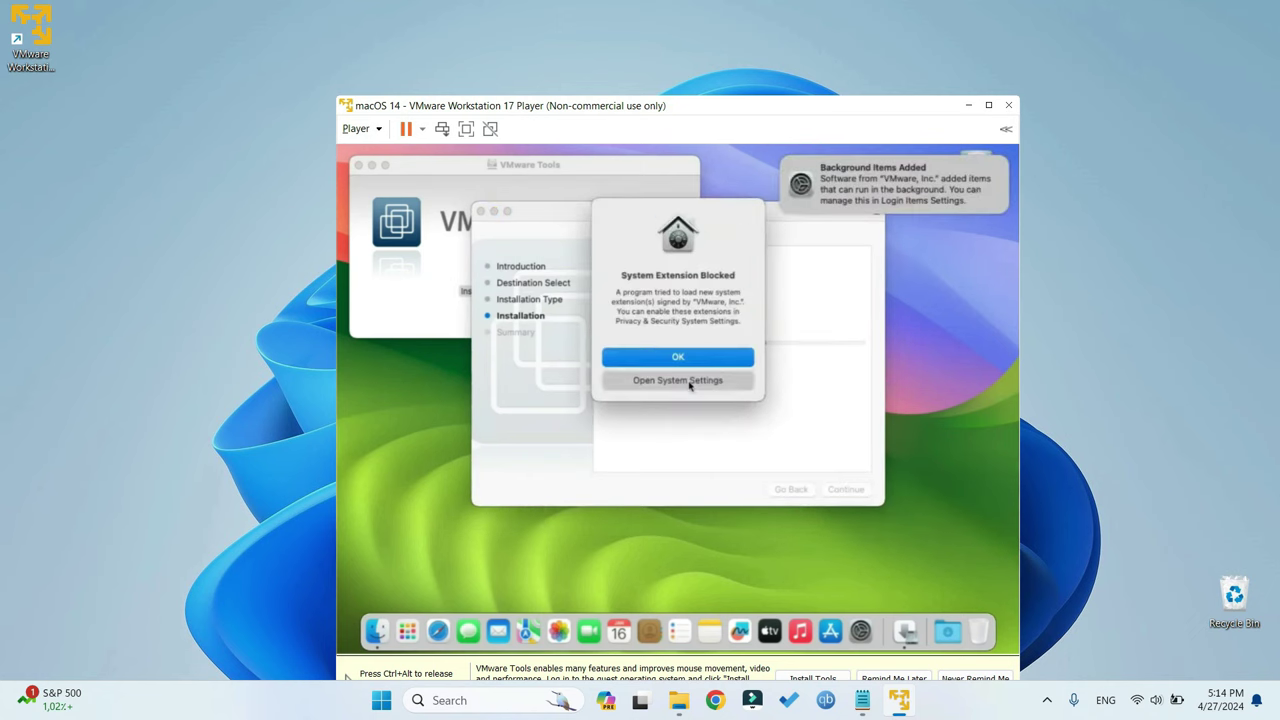
click(689, 383)
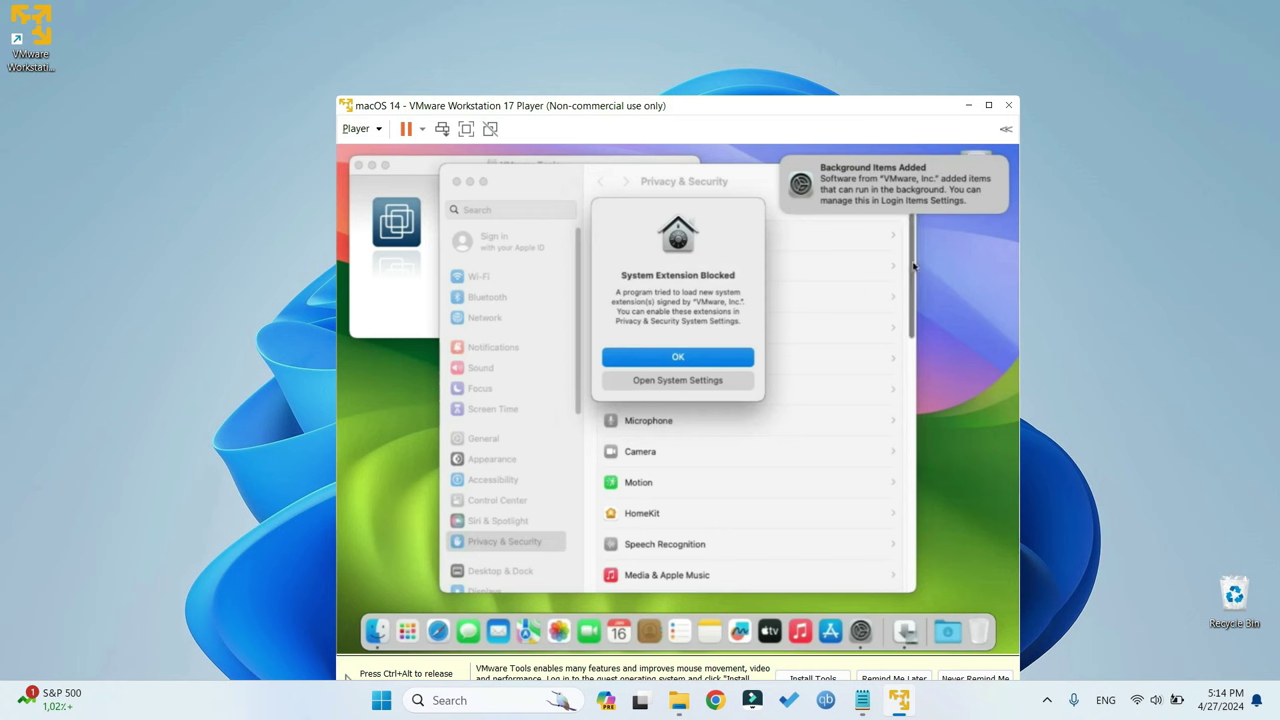
scroll(913, 264, down, 10)
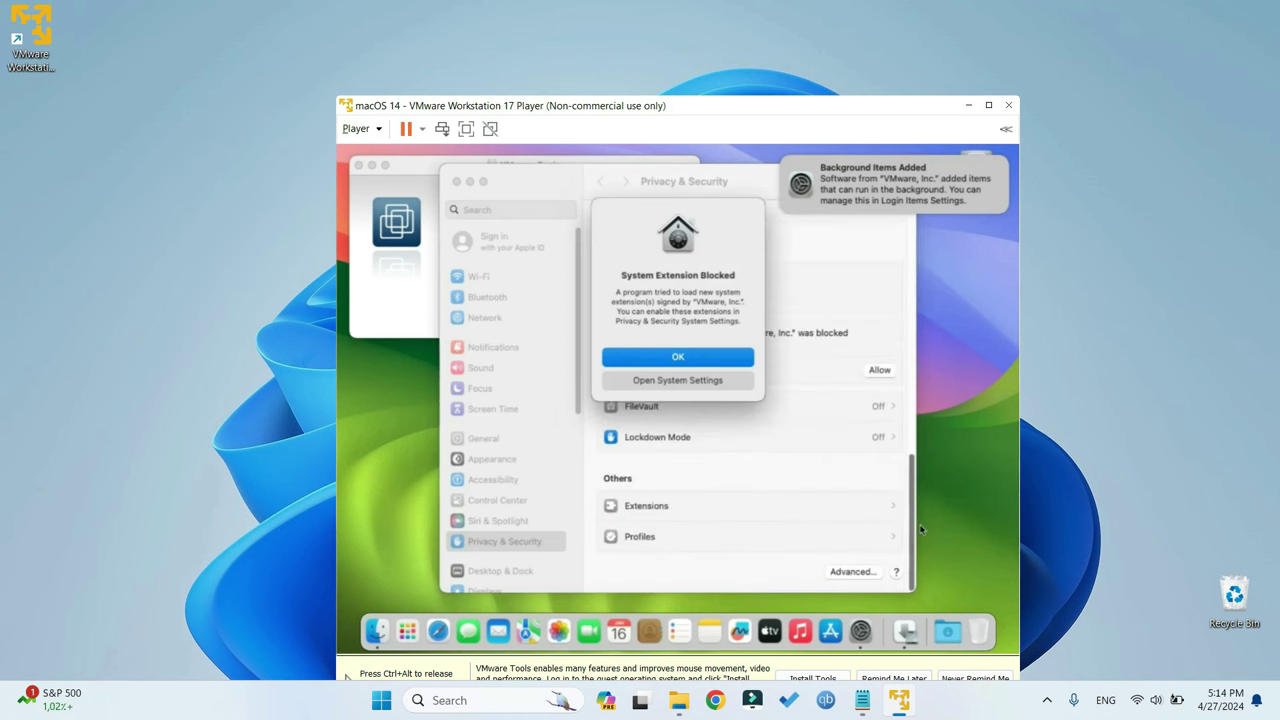
click(729, 357)
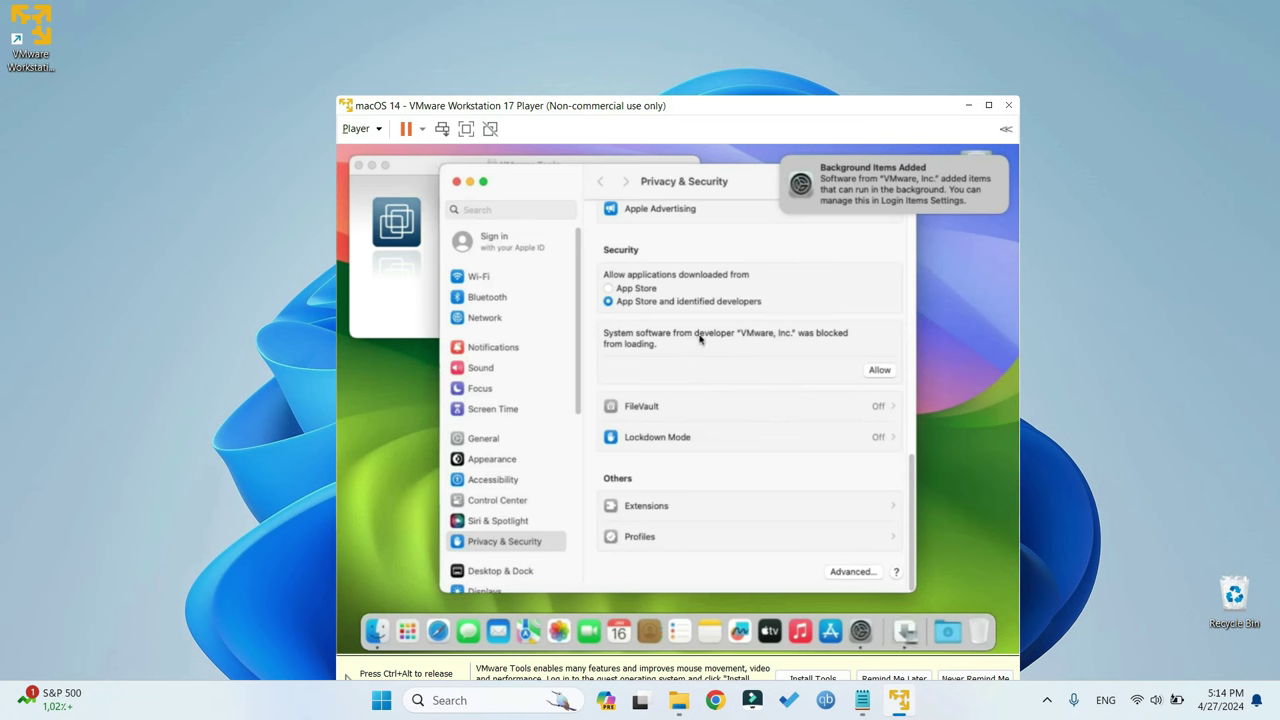
click(875, 370)
click(638, 424)
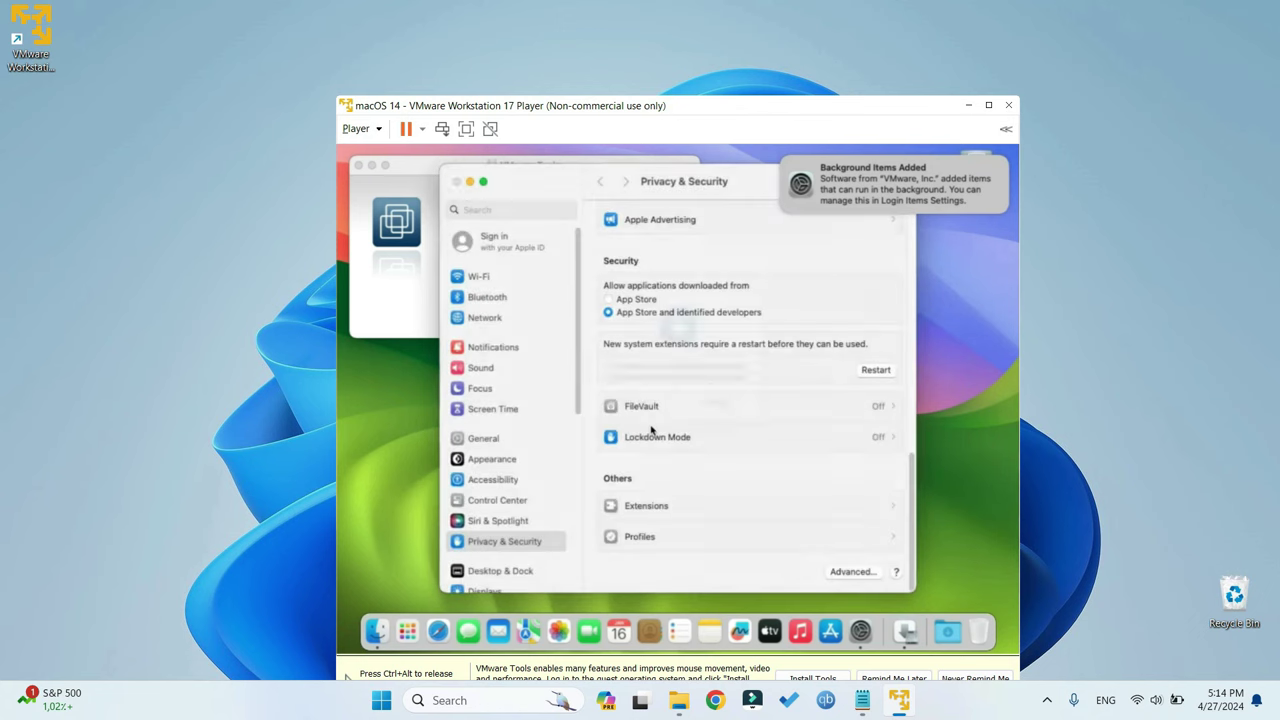
click(456, 182)
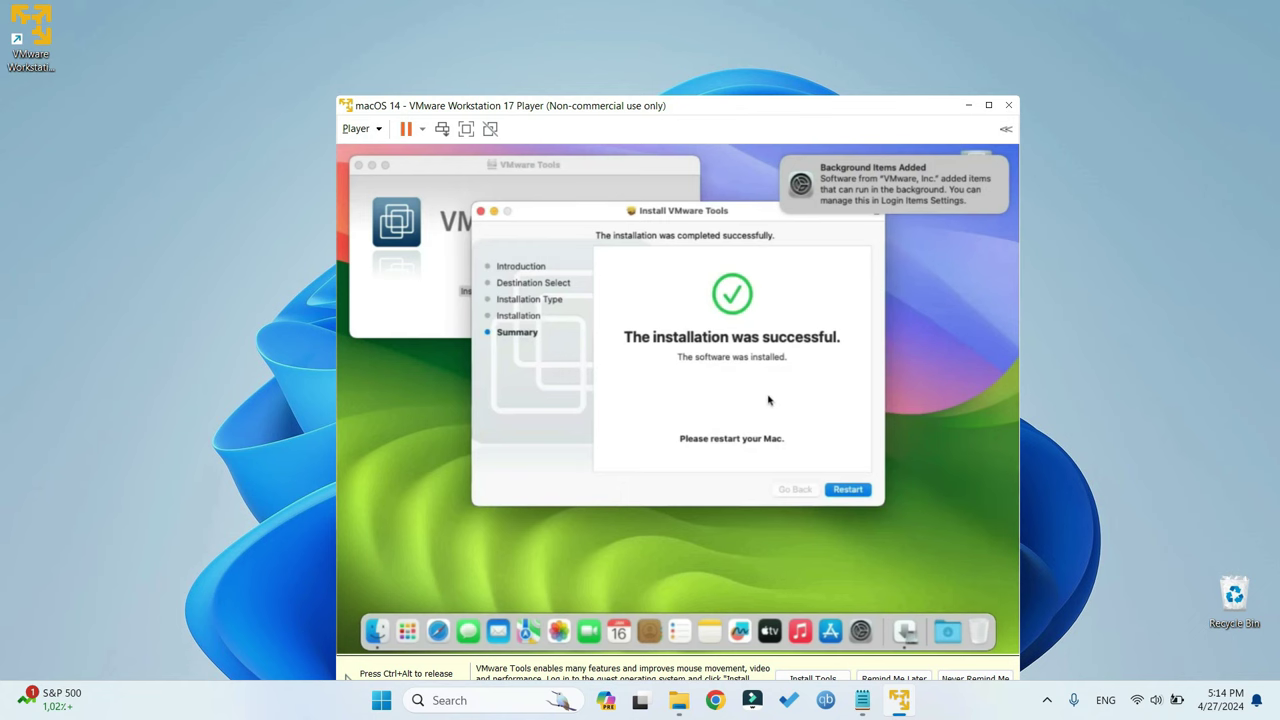
click(845, 490)
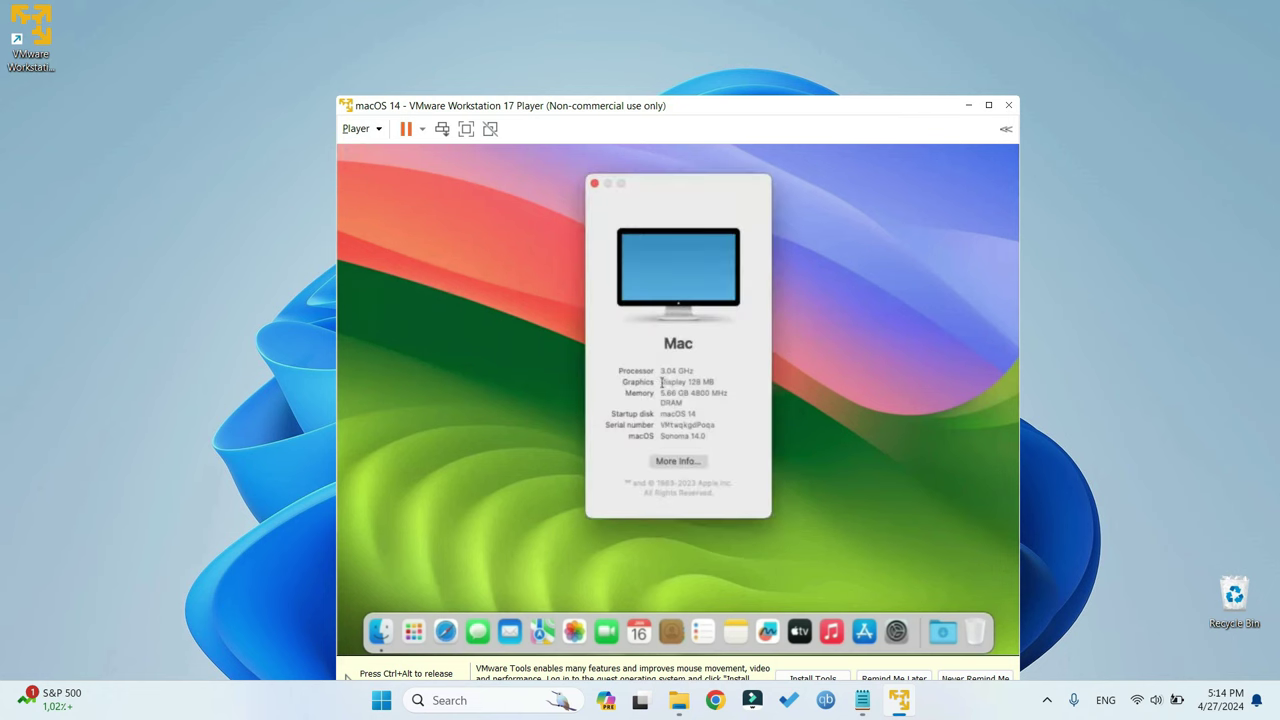
- Check that About This Mac now shows Display 128 MB, then close it
drag(665, 382, 716, 384)
click(595, 185)
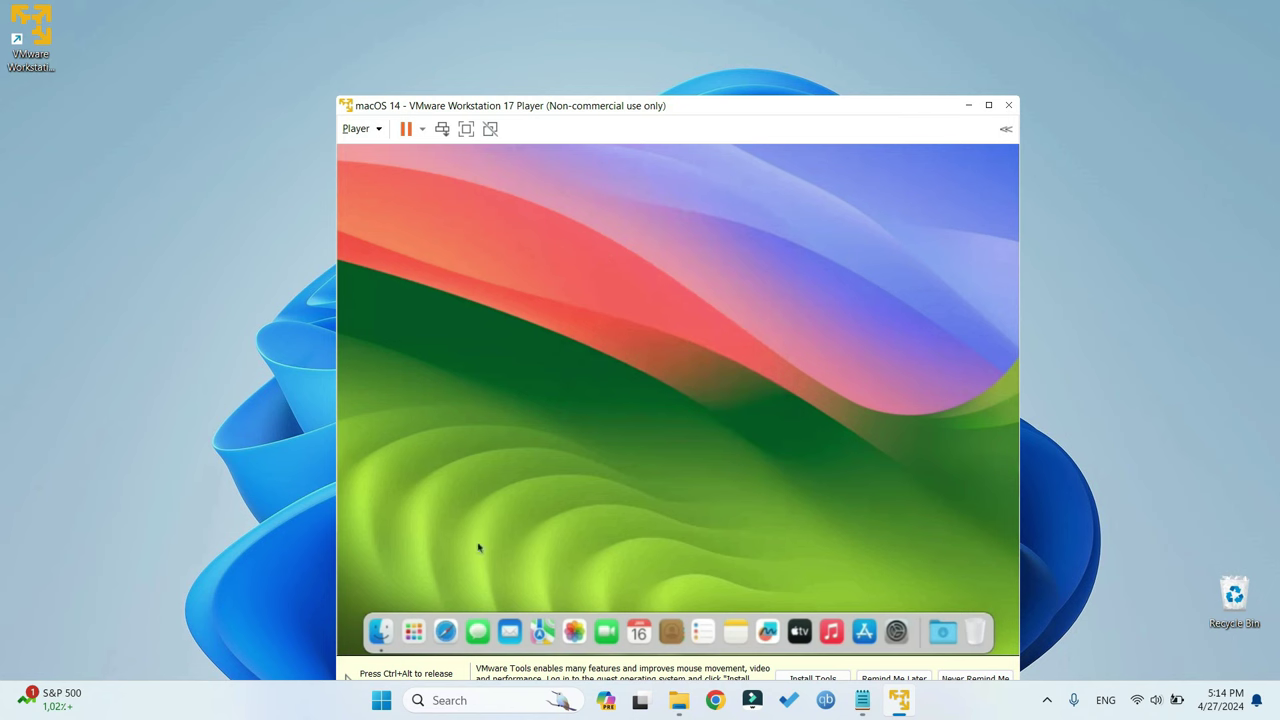
- Search Safari for 'clover configurator', download it from mackie100projects, then close Safari
click(445, 631)
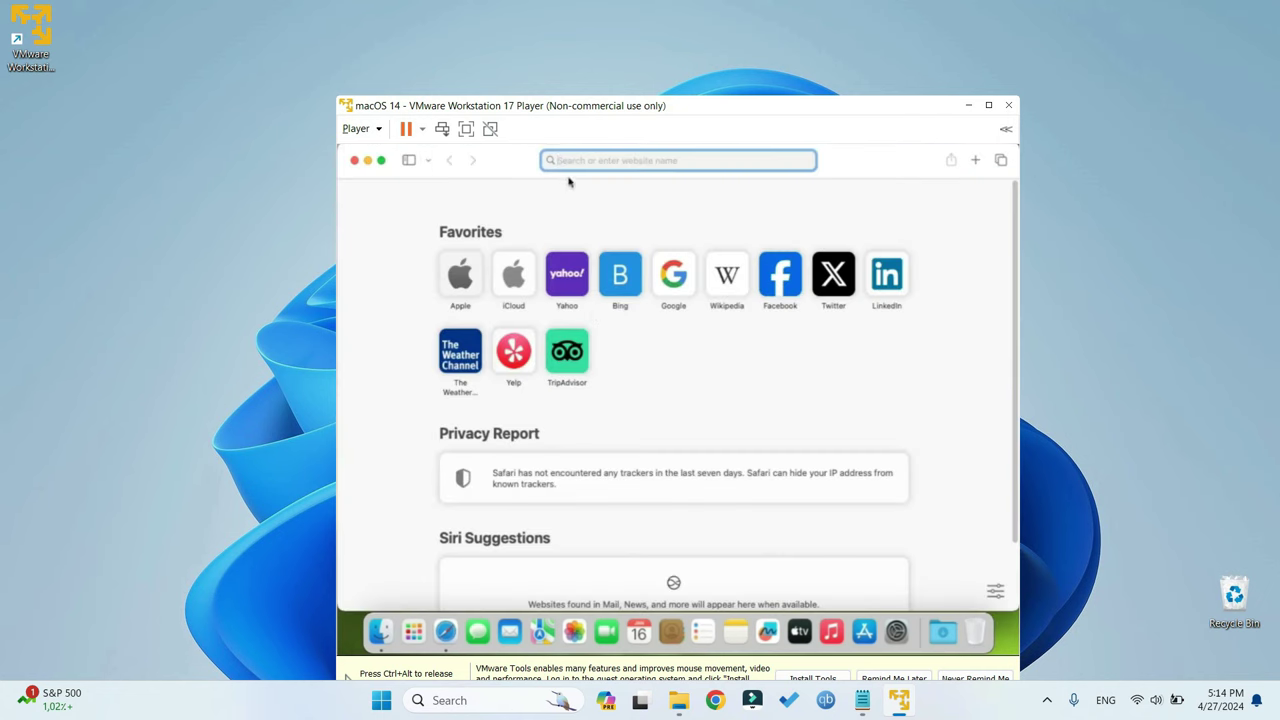
text(clover configurator)
key(Return)
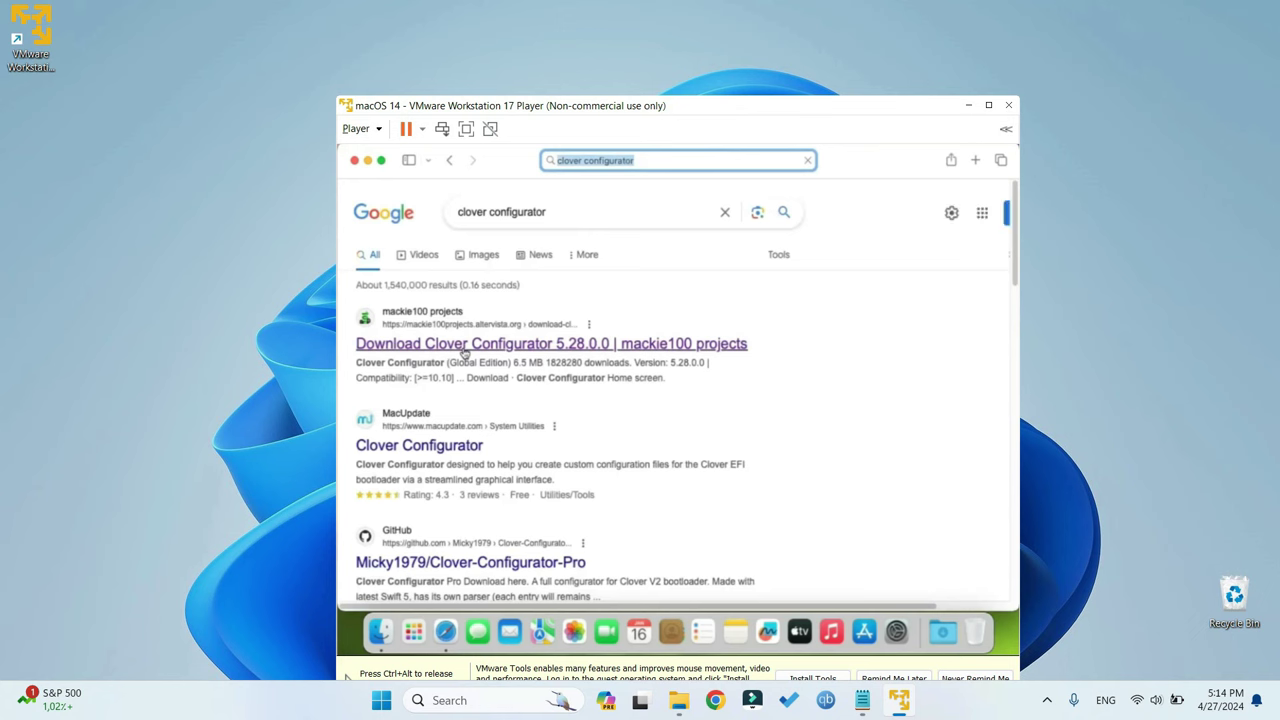
click(464, 352)
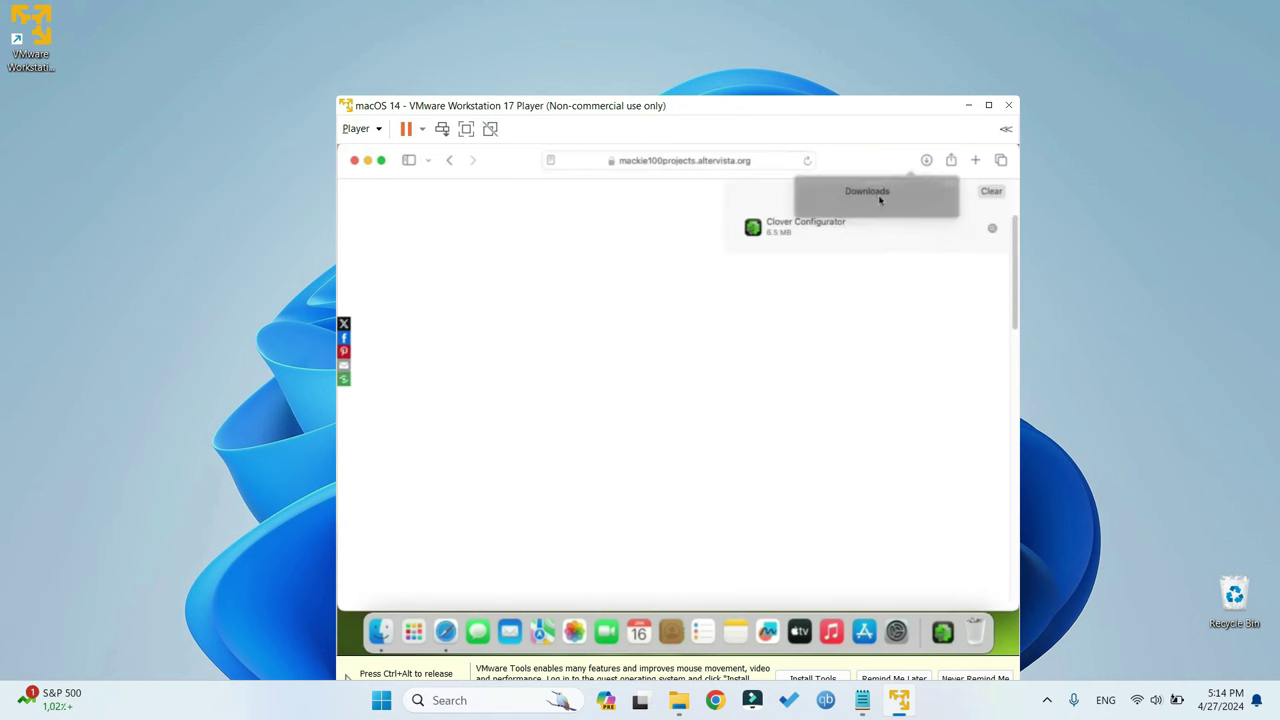
click(355, 161)
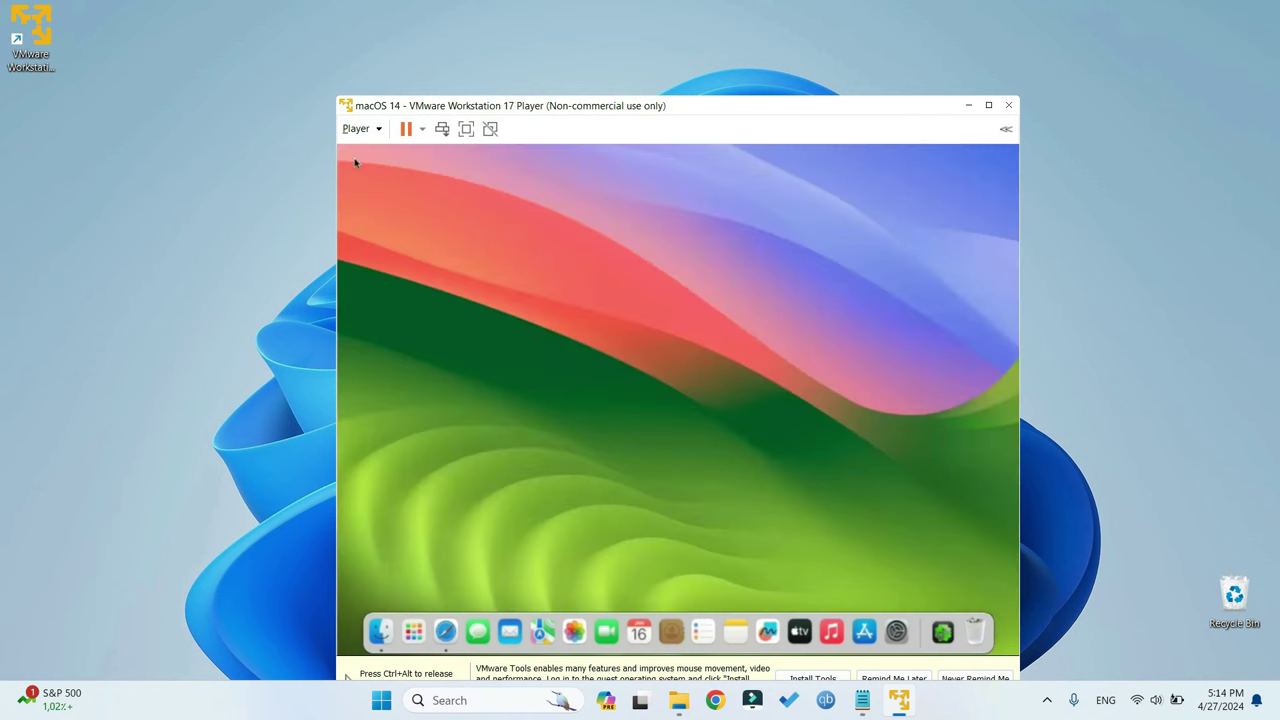
- Launch the downloaded Clover Configurator, approving it with Open Anyway in Privacy & Security
click(942, 631)
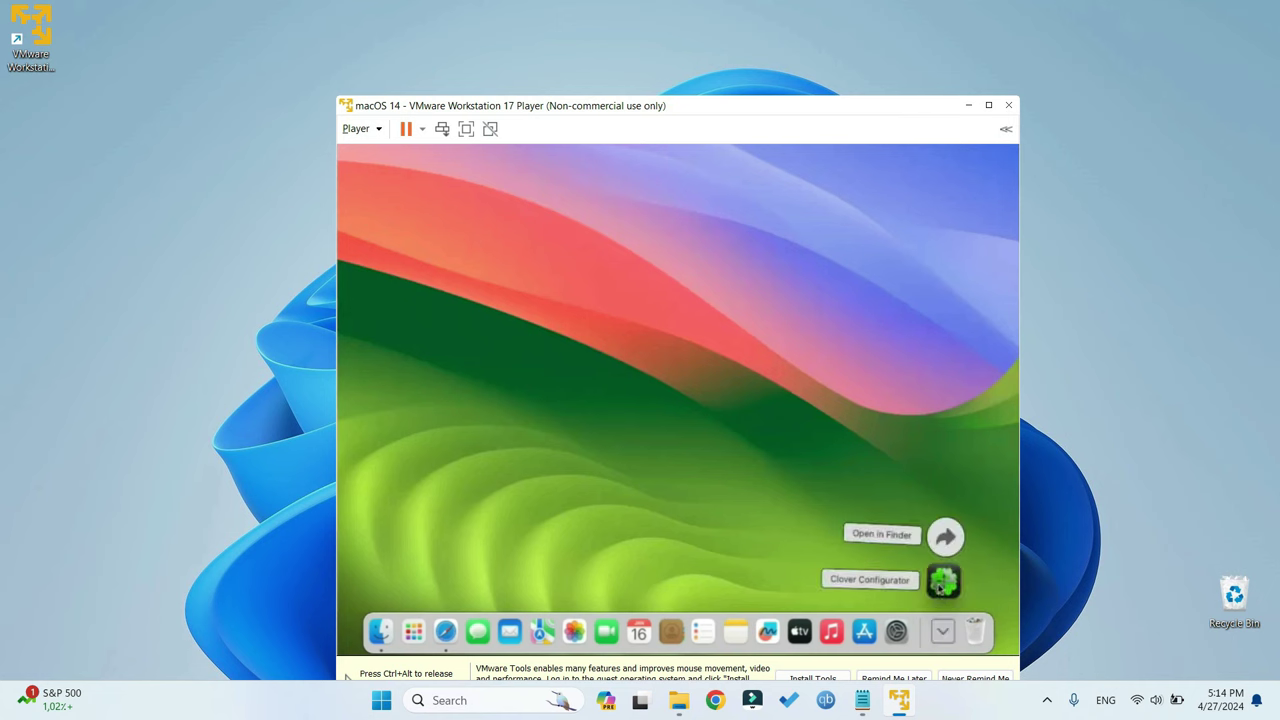
click(950, 588)
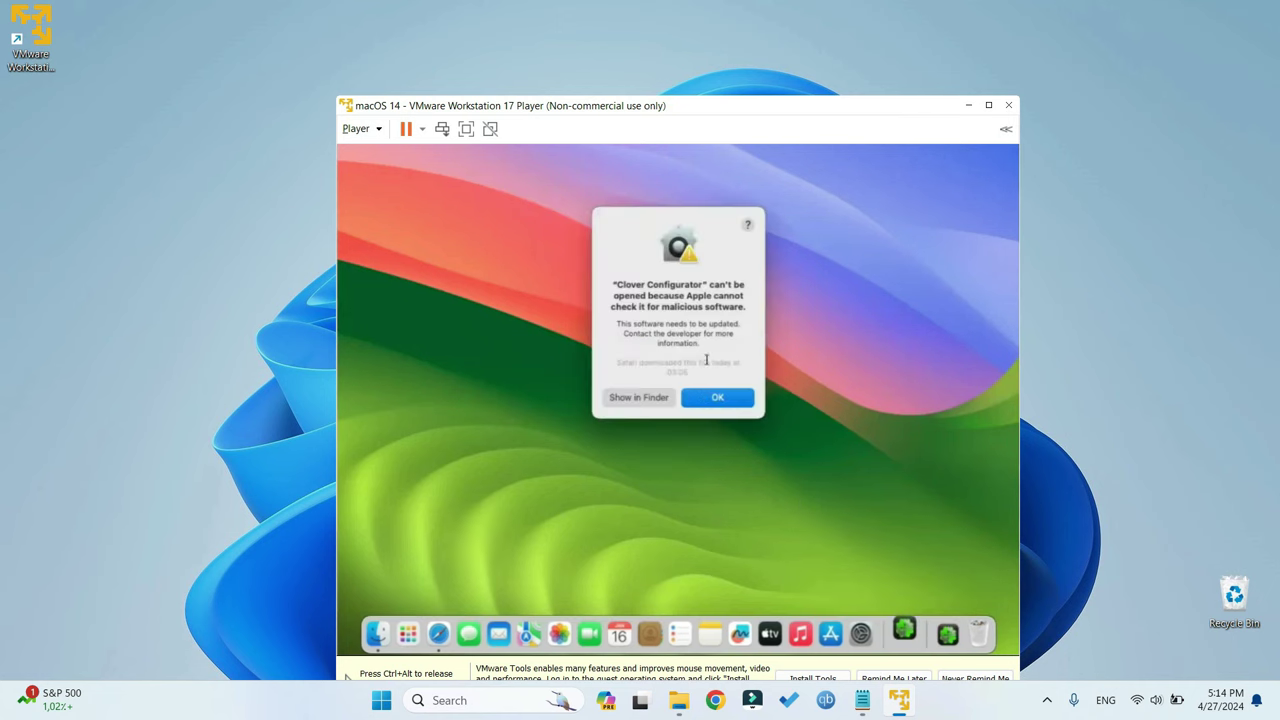
click(716, 398)
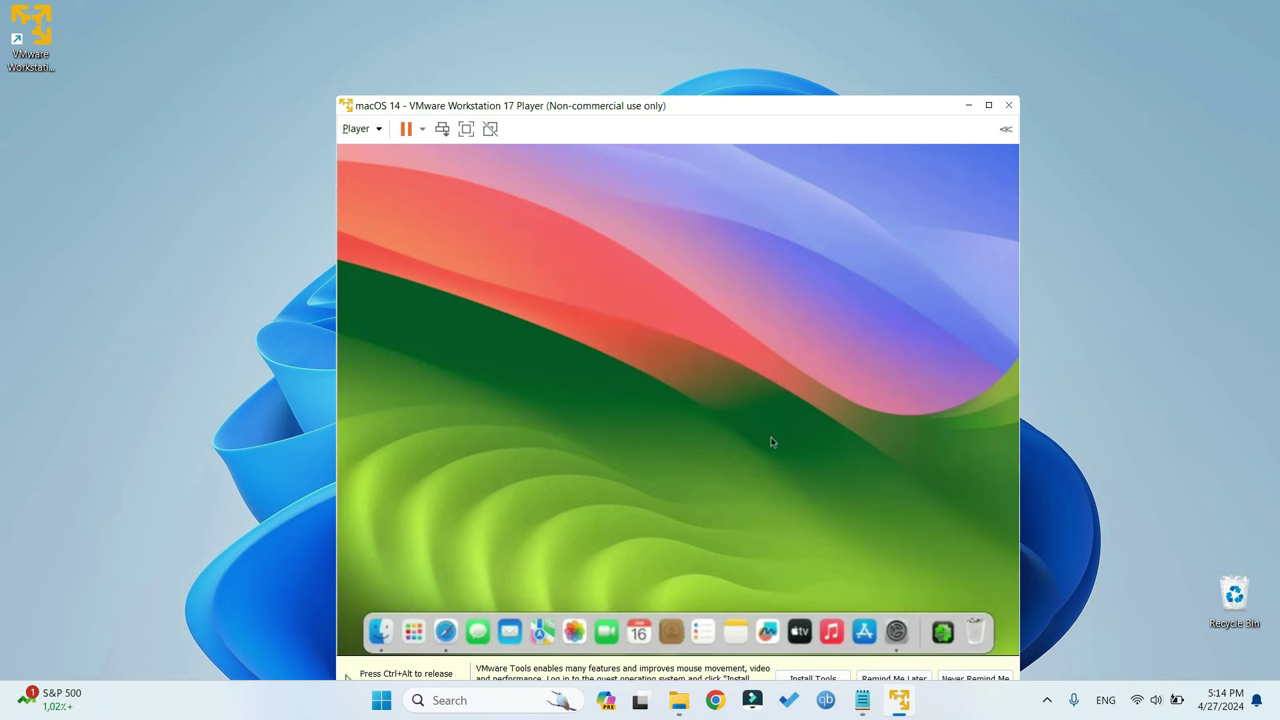
click(510, 543)
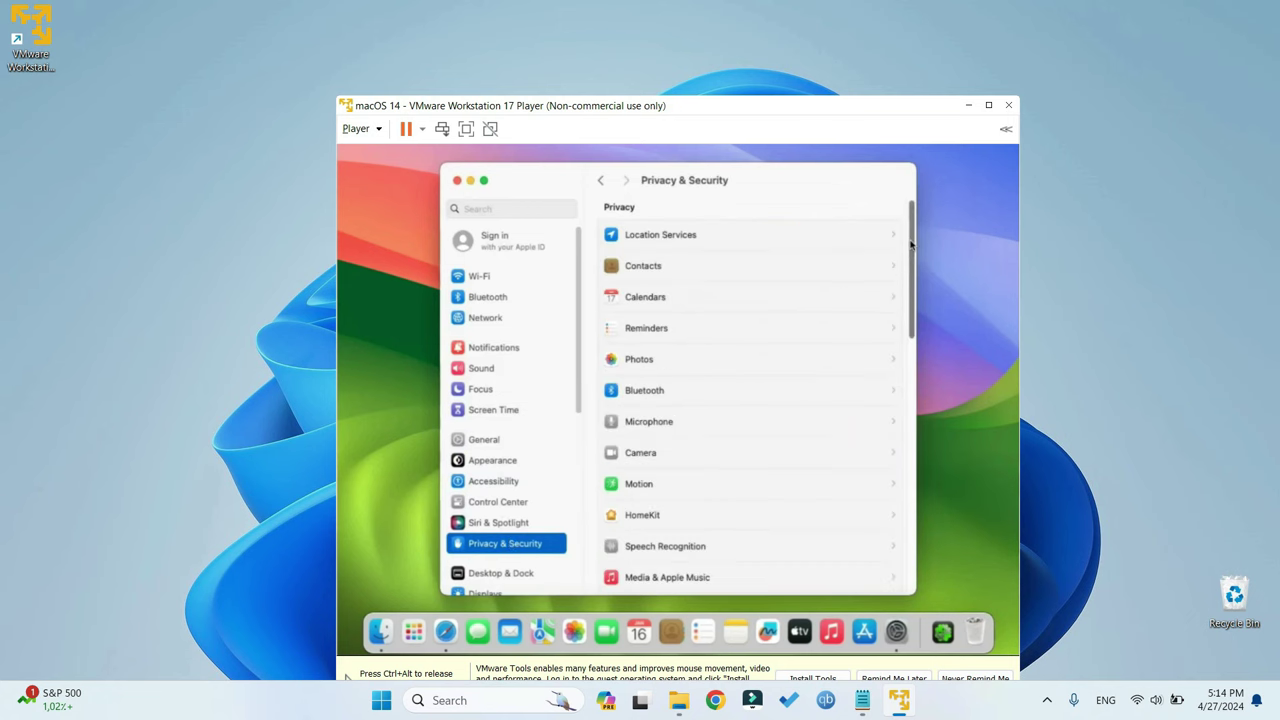
drag(910, 252, 912, 555)
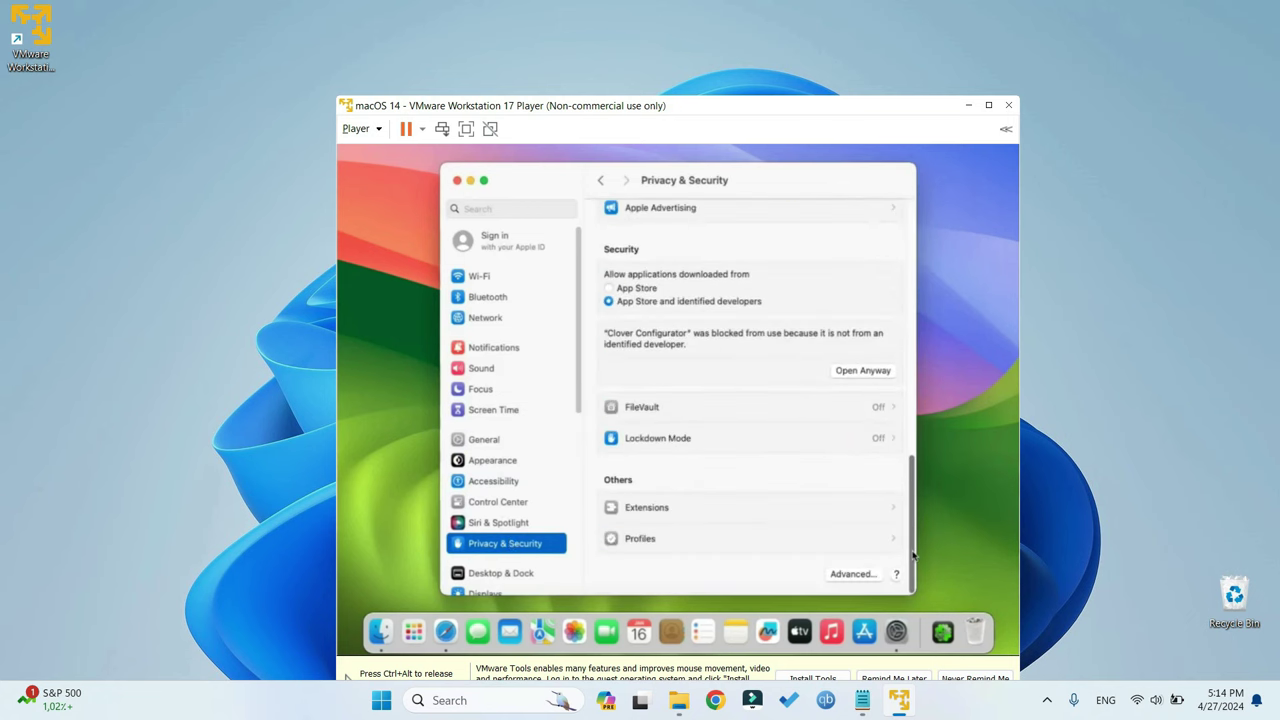
click(862, 371)
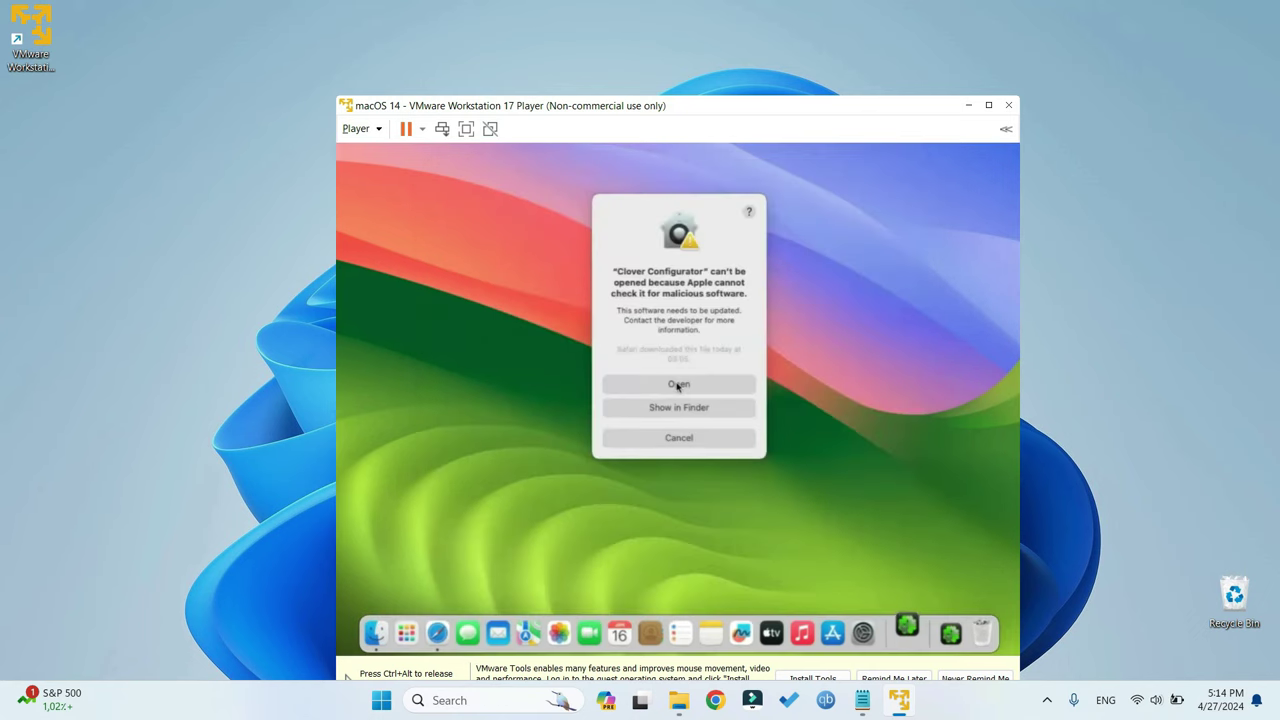
click(679, 381)
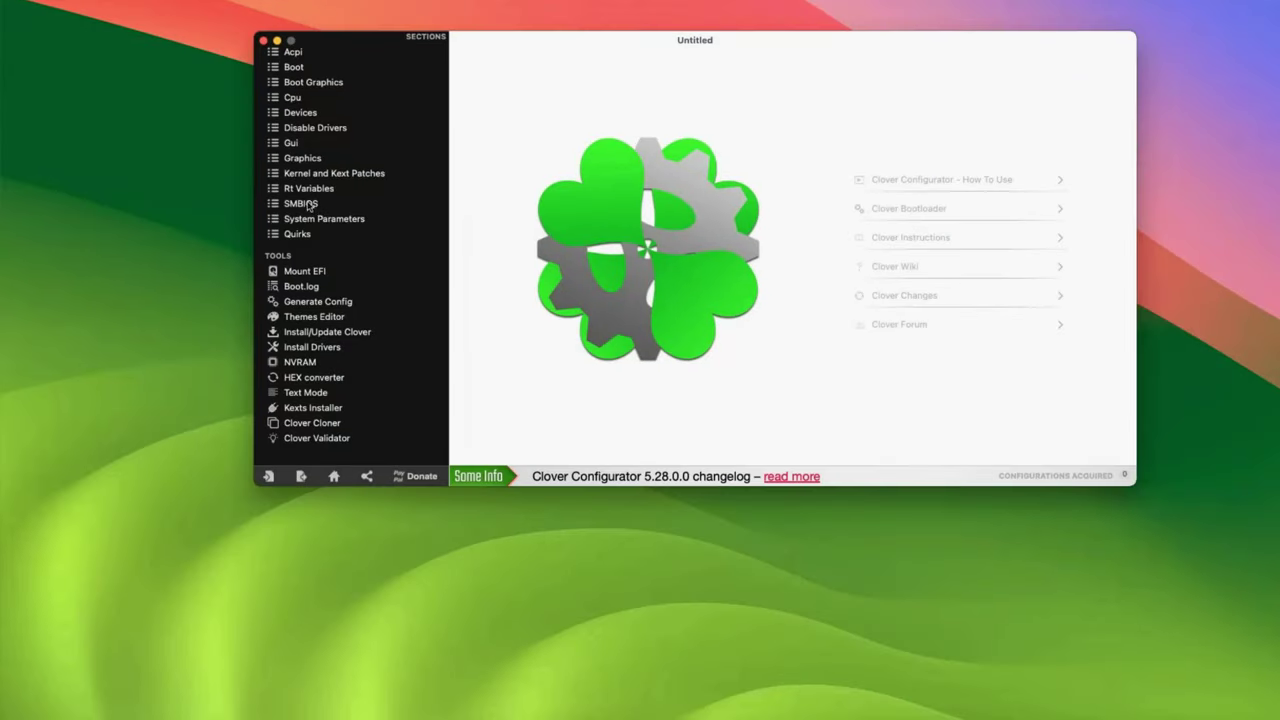
- Pick iMacPro1,1 from the SMBIOS section's Mac model list
click(300, 204)
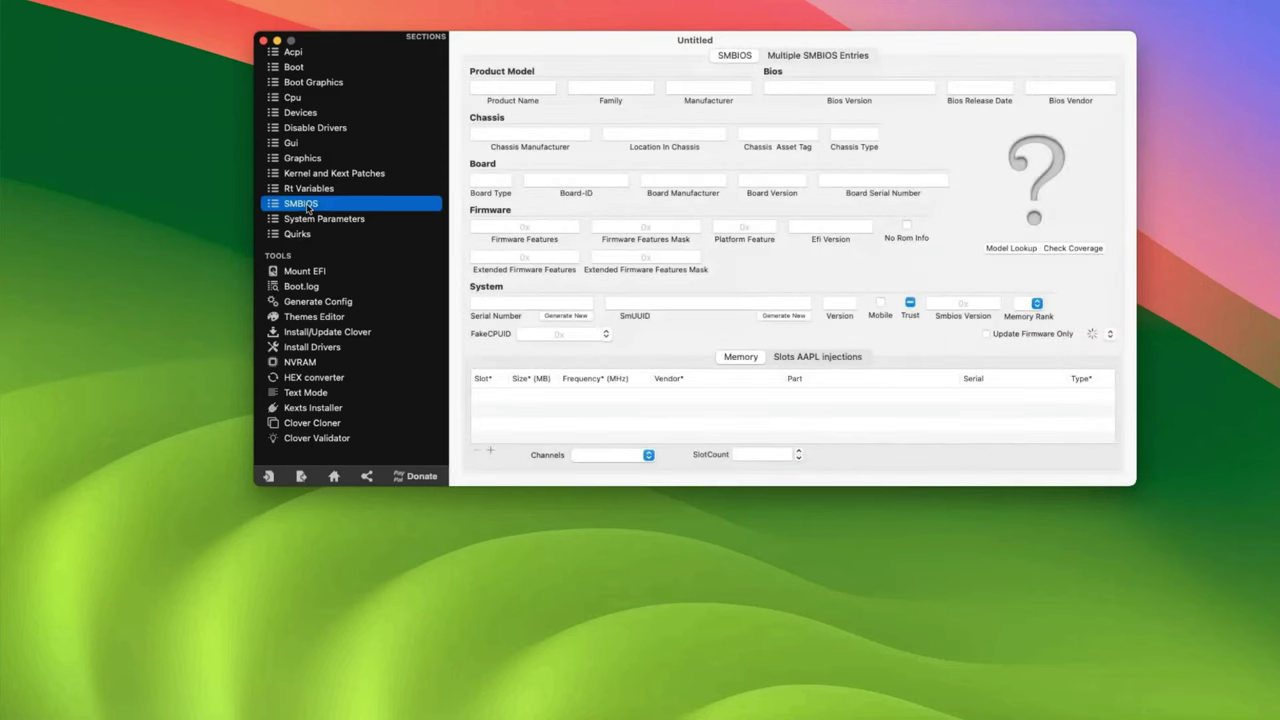
click(1109, 336)
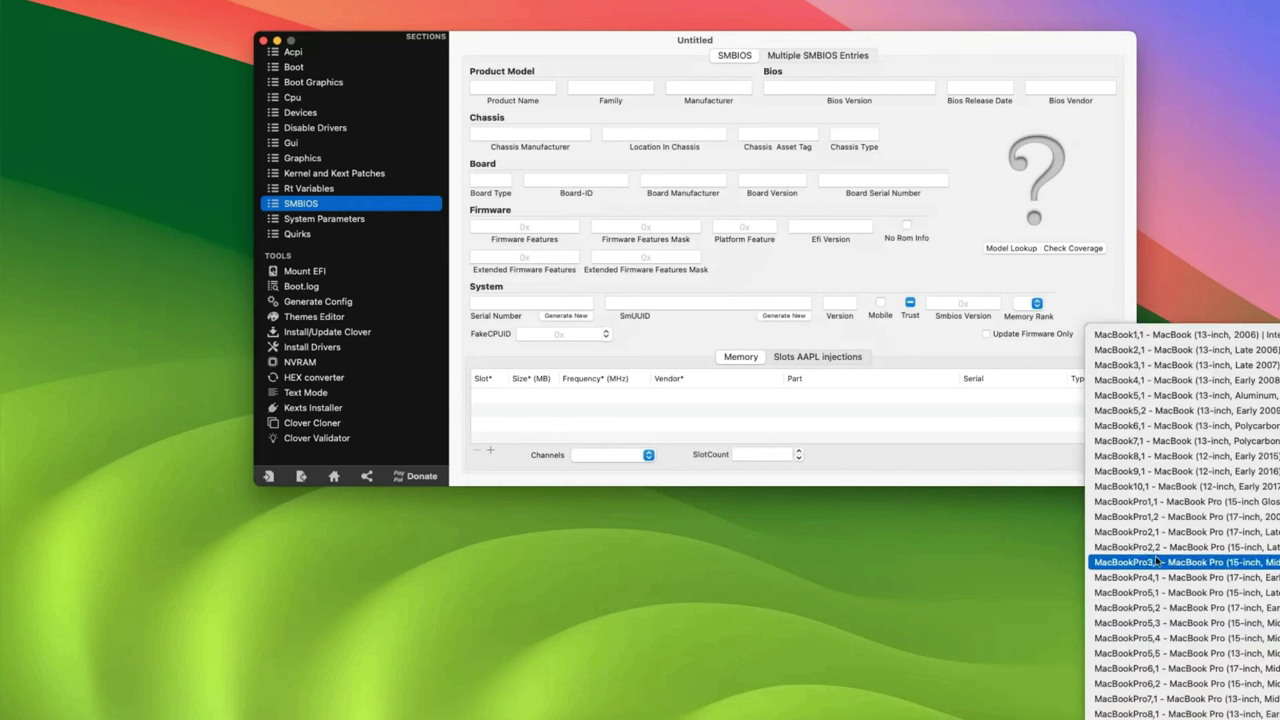
scroll(1157, 562, down, 15)
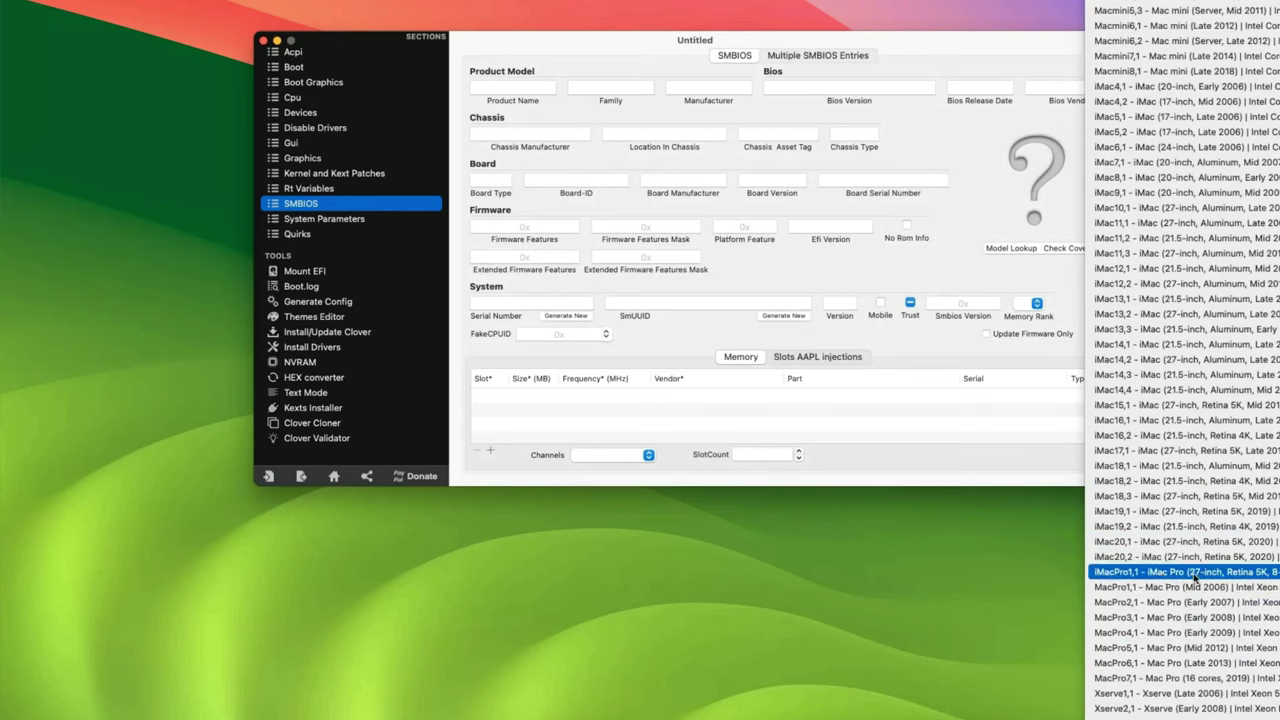
click(1193, 576)
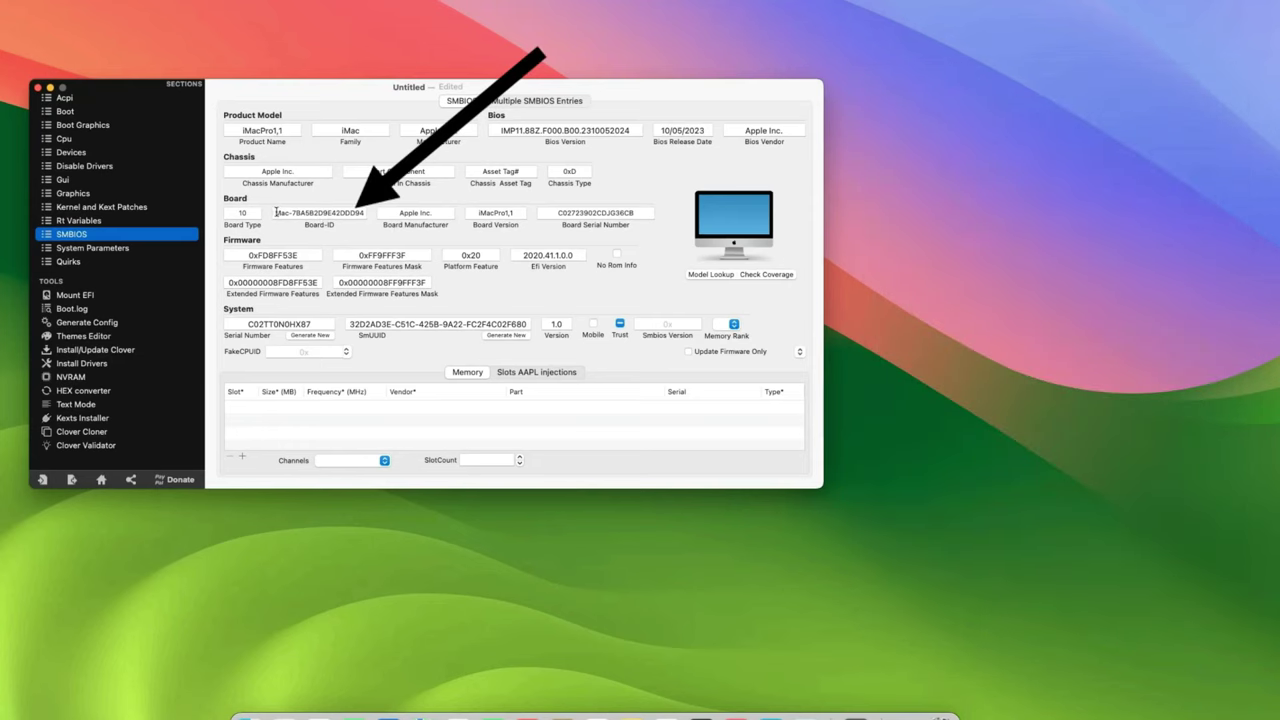
- Copy the iMacPro1,1 Board-ID and paste it over the board-id placeholder in the notes
drag(276, 212, 366, 213)
right_click(329, 215)
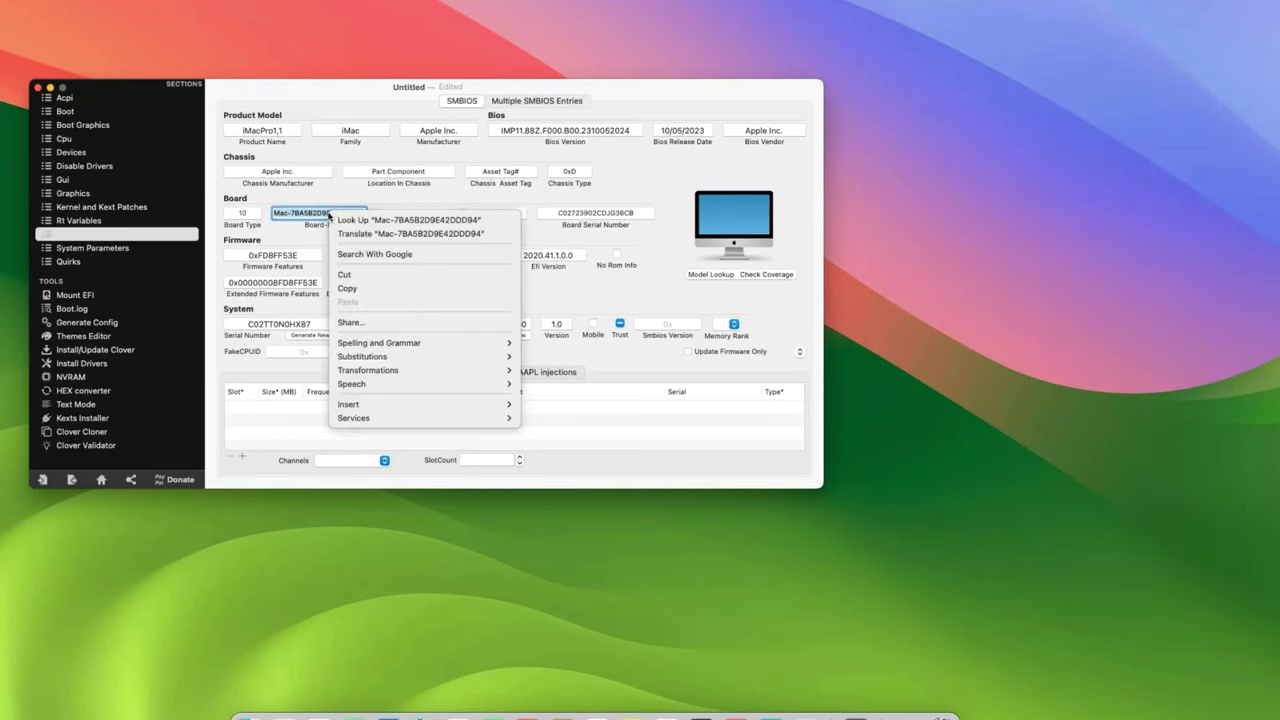
click(346, 289)
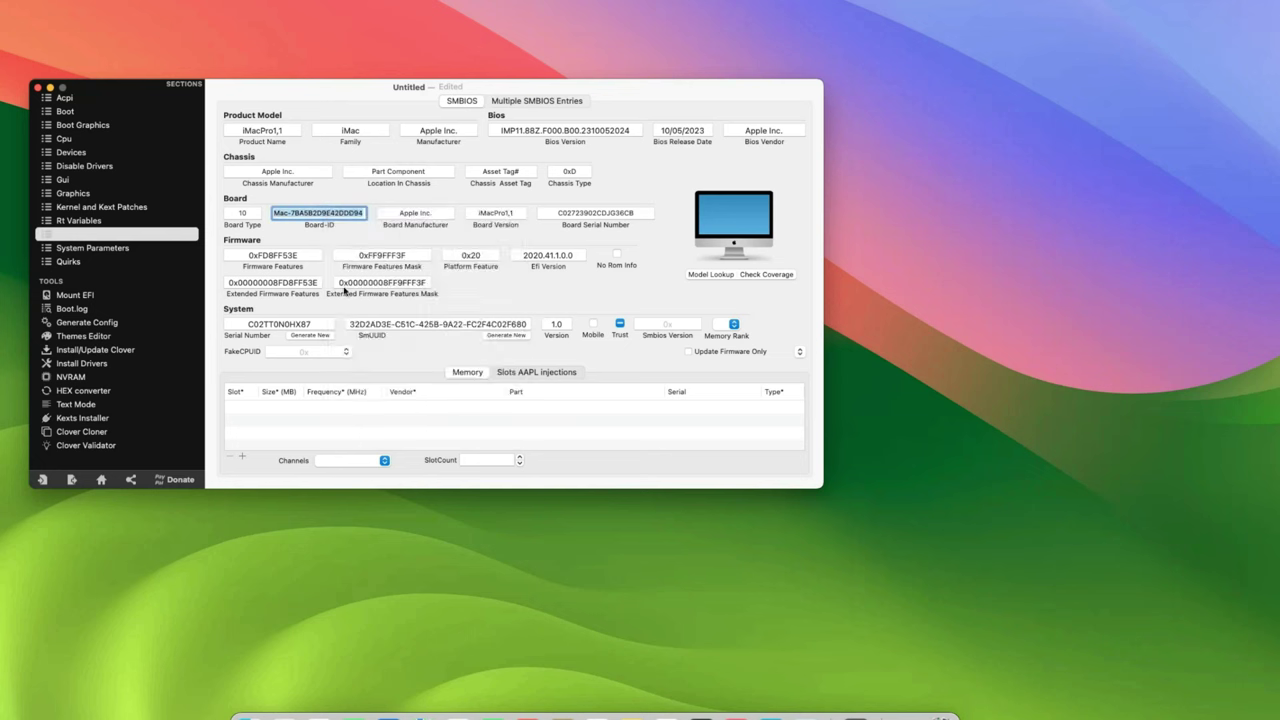
mouse_move(270, 714)
click(270, 665)
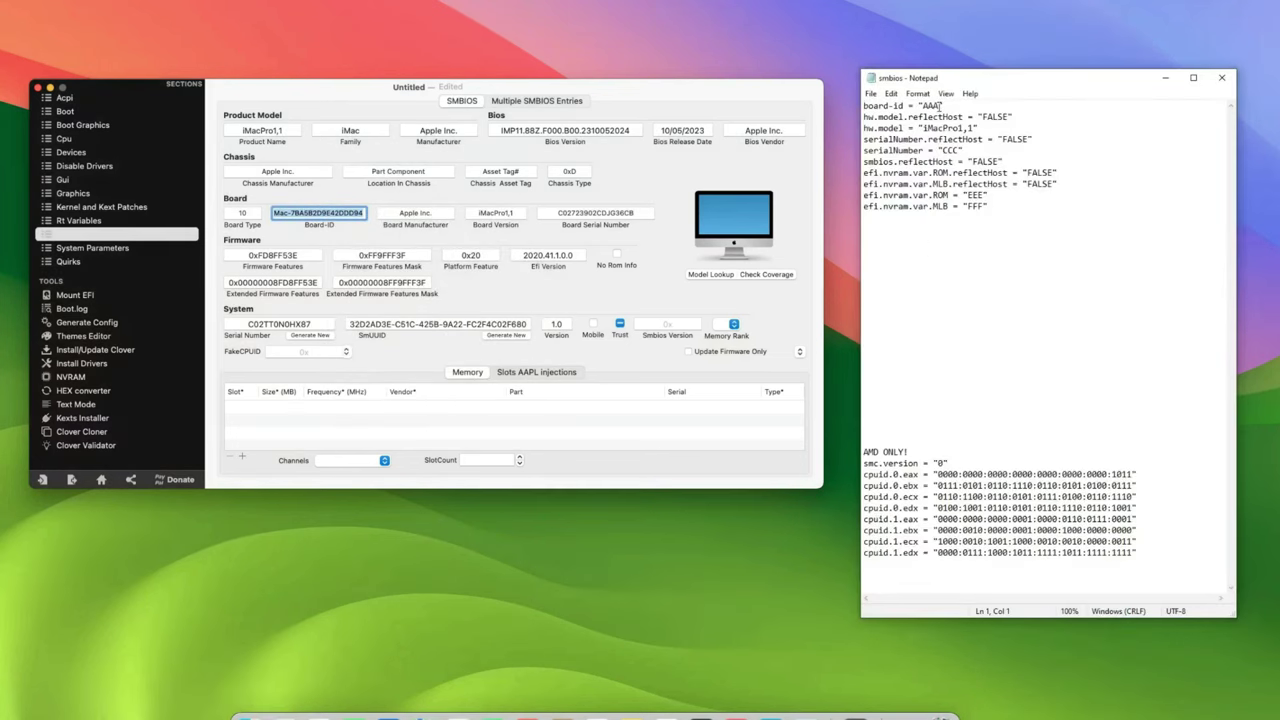
mouse_move(940, 104)
mouse_down()
mouse_move(905, 105)
mouse_move(918, 105)
mouse_up()
key(ctrl+v)
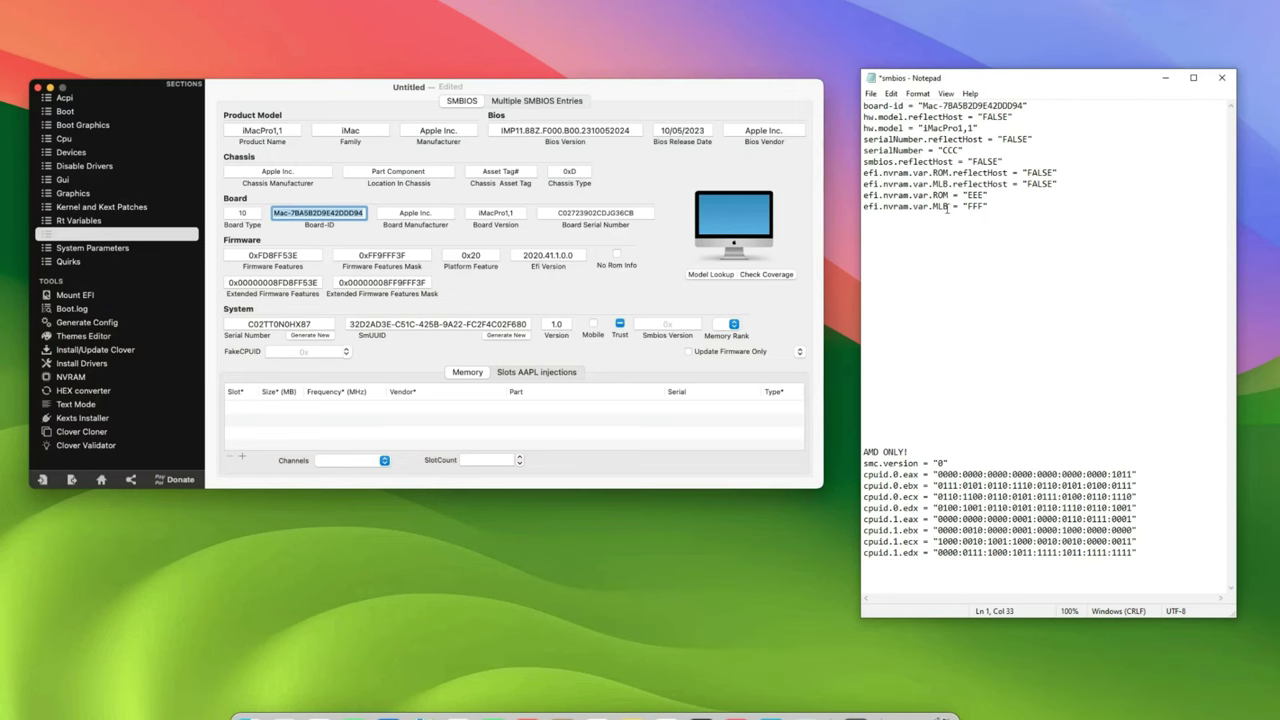
- Generate a new serial number and paste it over the CCC serialNumber placeholder
click(308, 308)
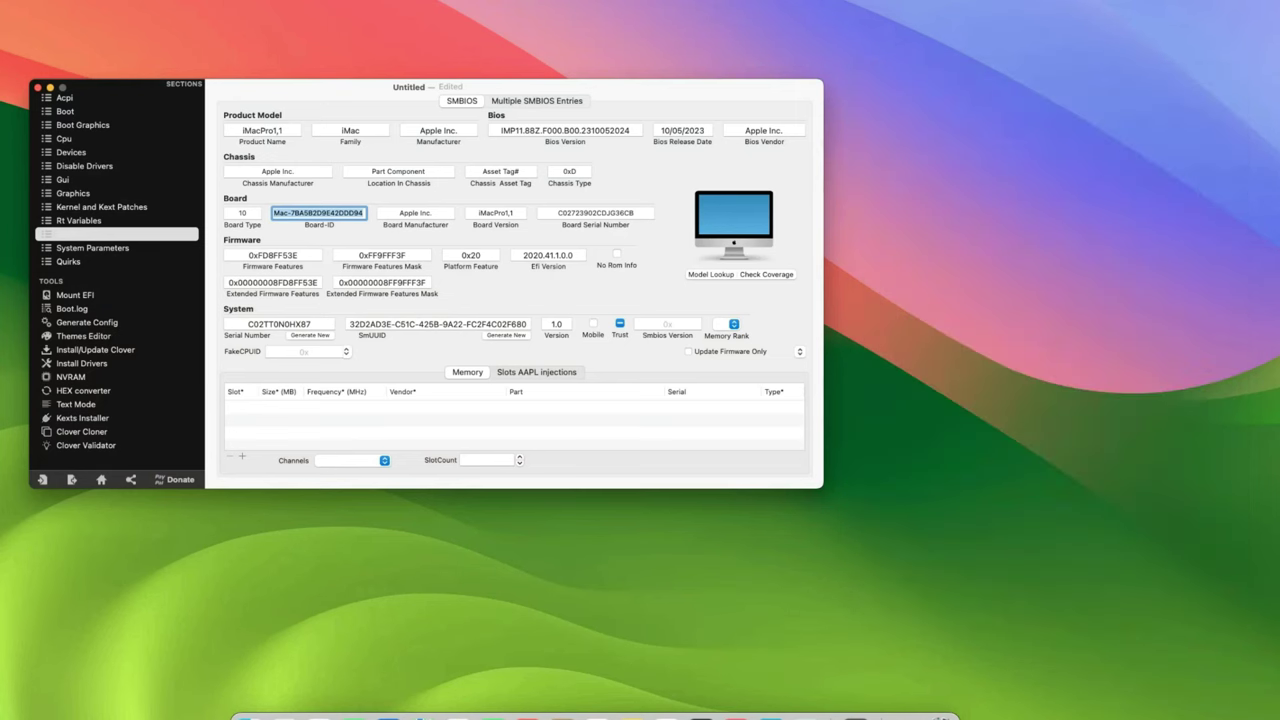
click(310, 335)
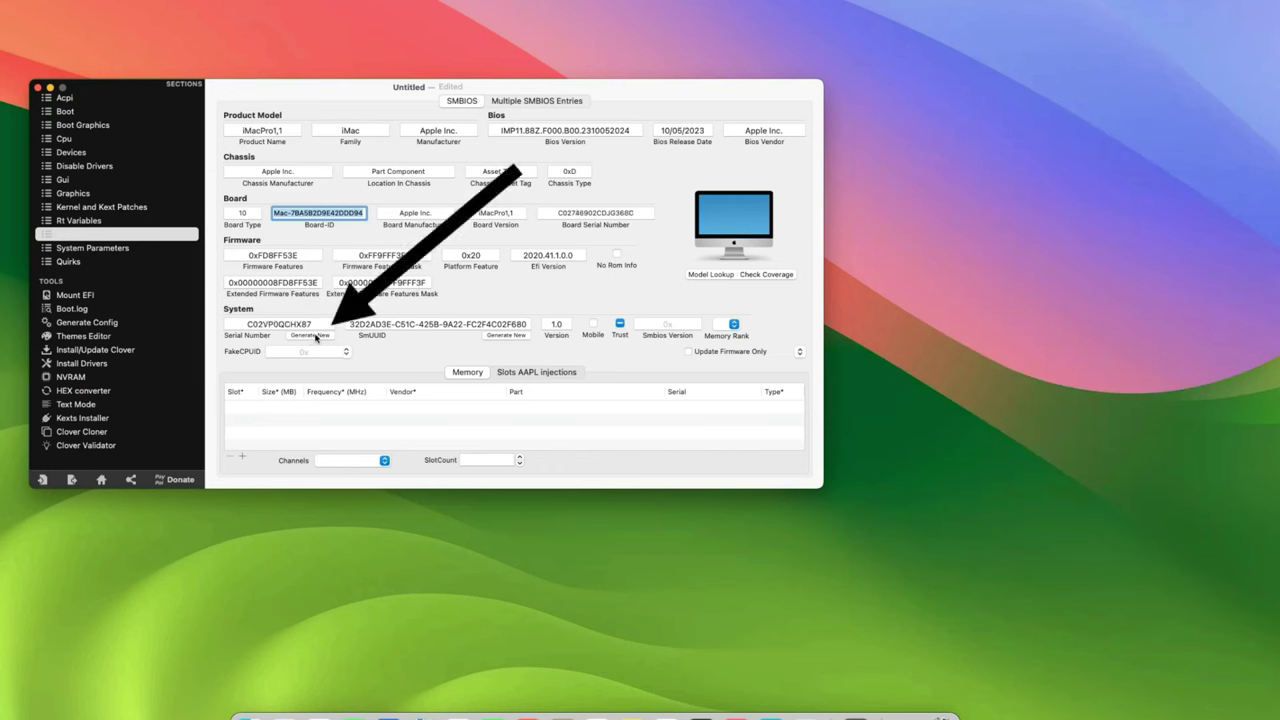
double_click(250, 324)
right_click(262, 327)
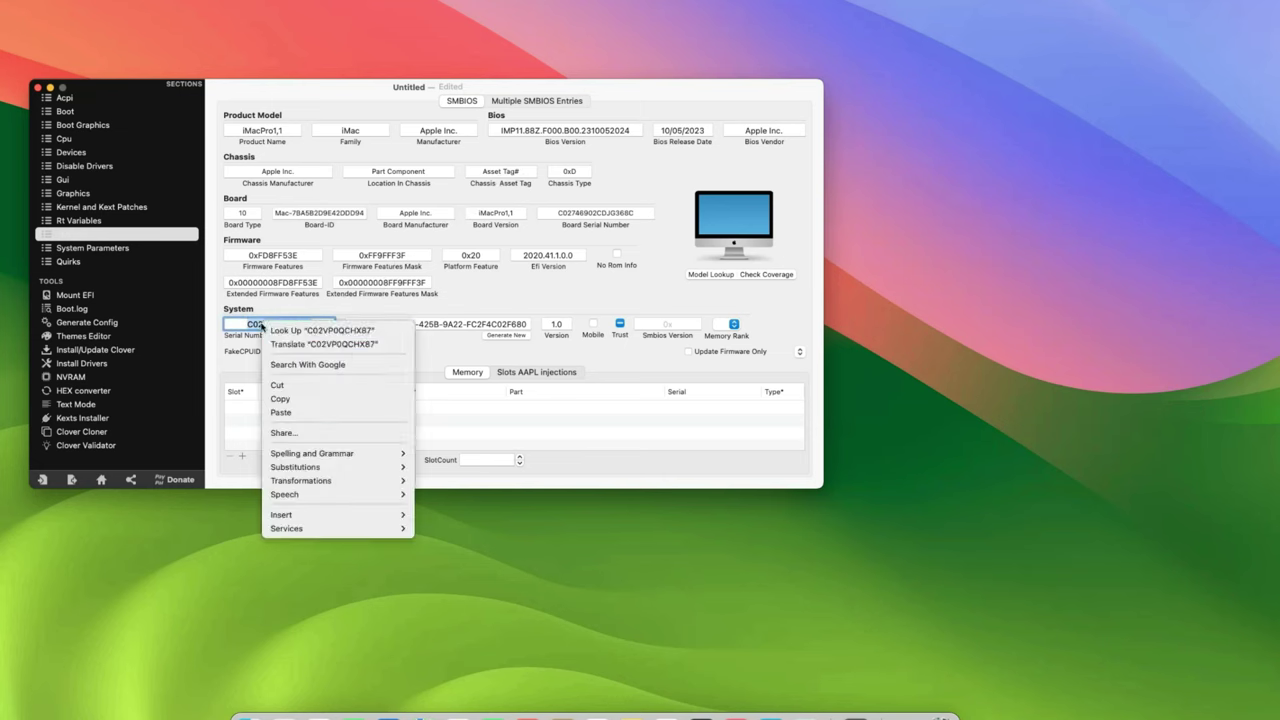
click(300, 398)
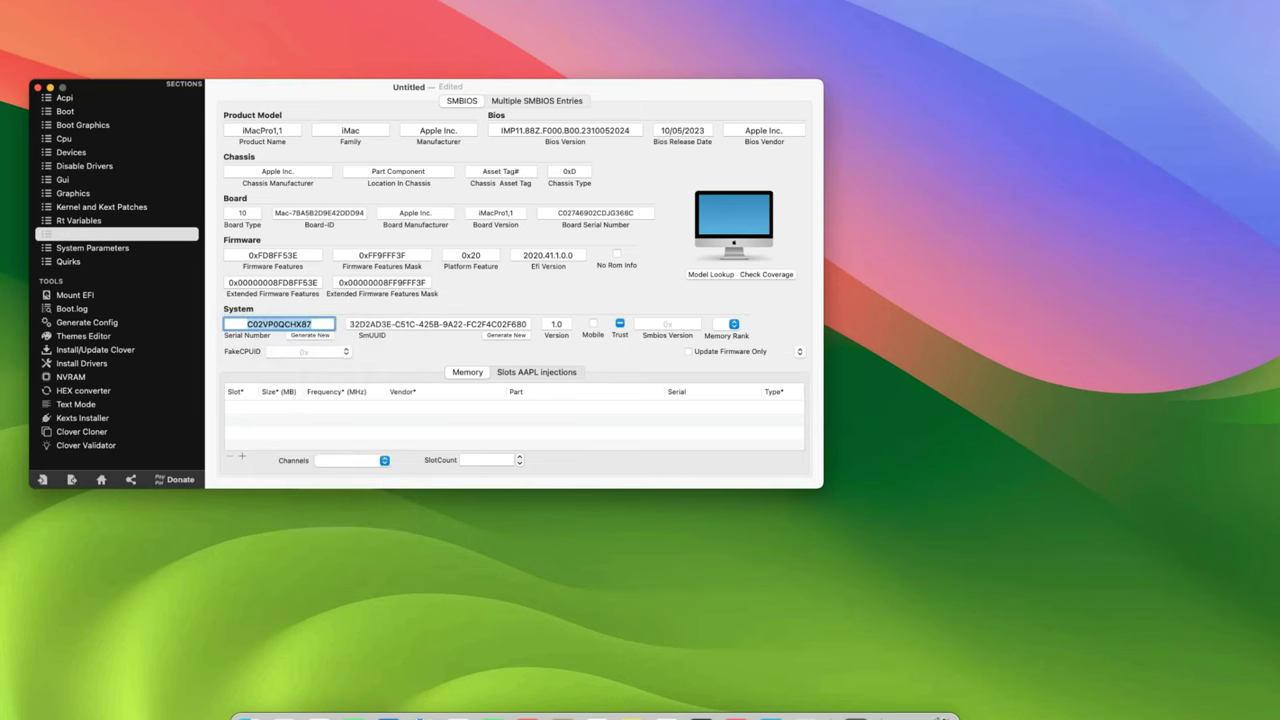
click(214, 694)
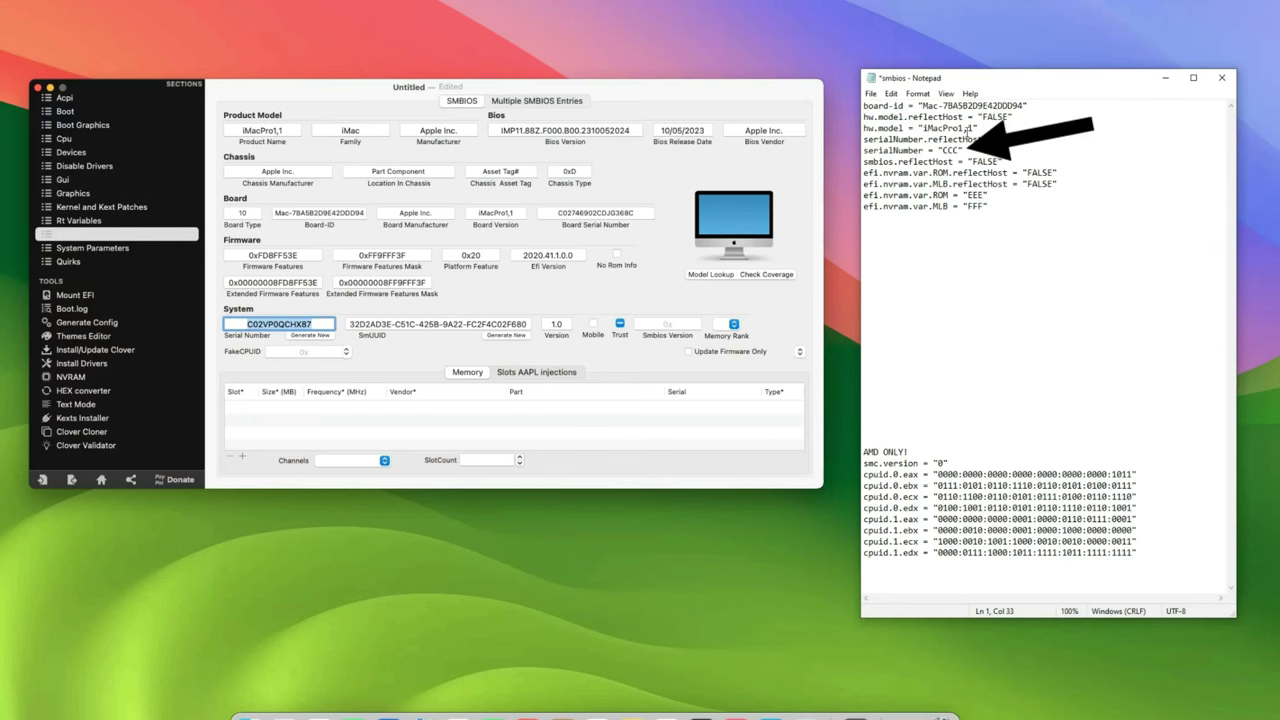
click(958, 150)
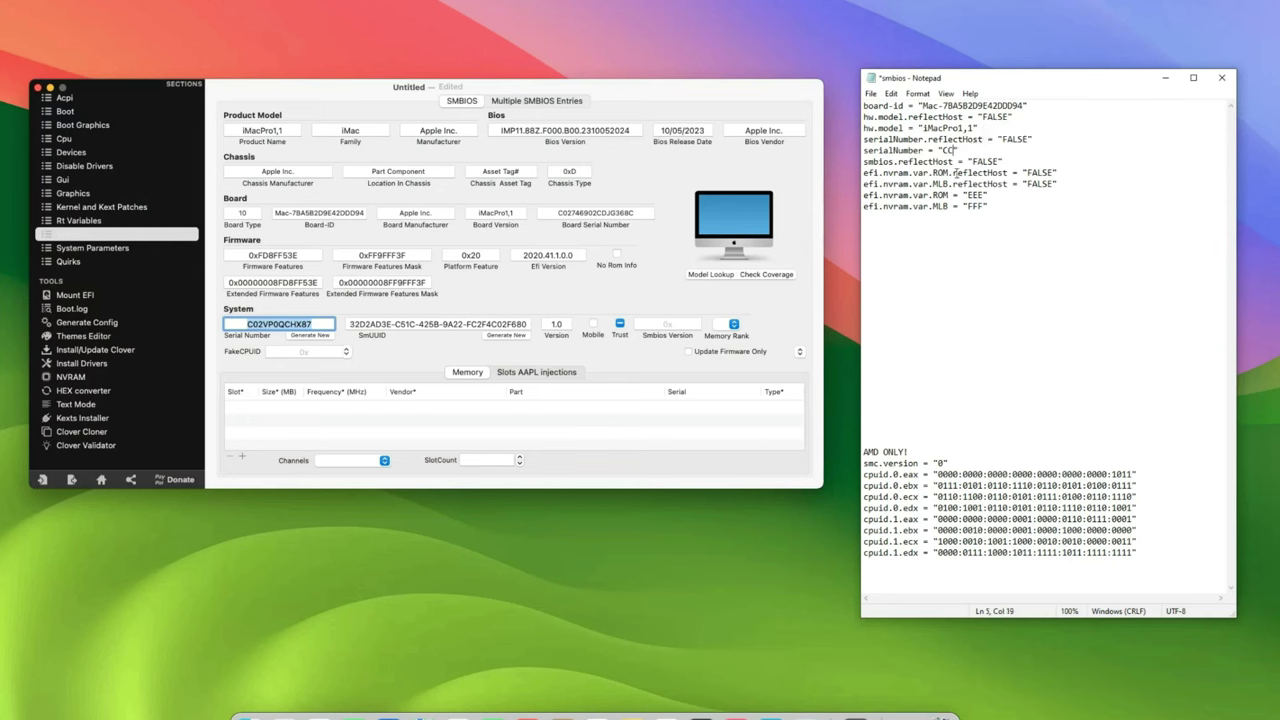
key(BackSpace)
key(BackSpace)
key(BackSpace)
key(ctrl+v)
- Copy the MLB from Clover Configurator's Rt Variables into the notes' MLB line over FFF
click(395, 309)
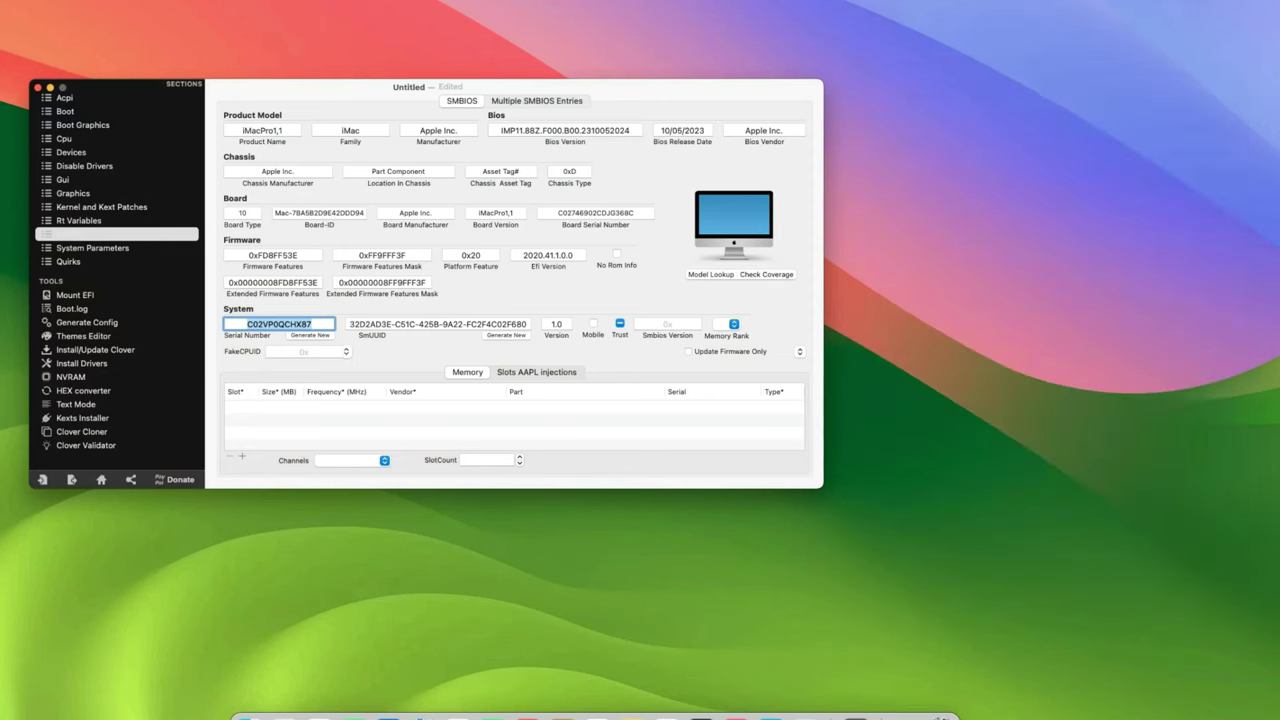
click(86, 221)
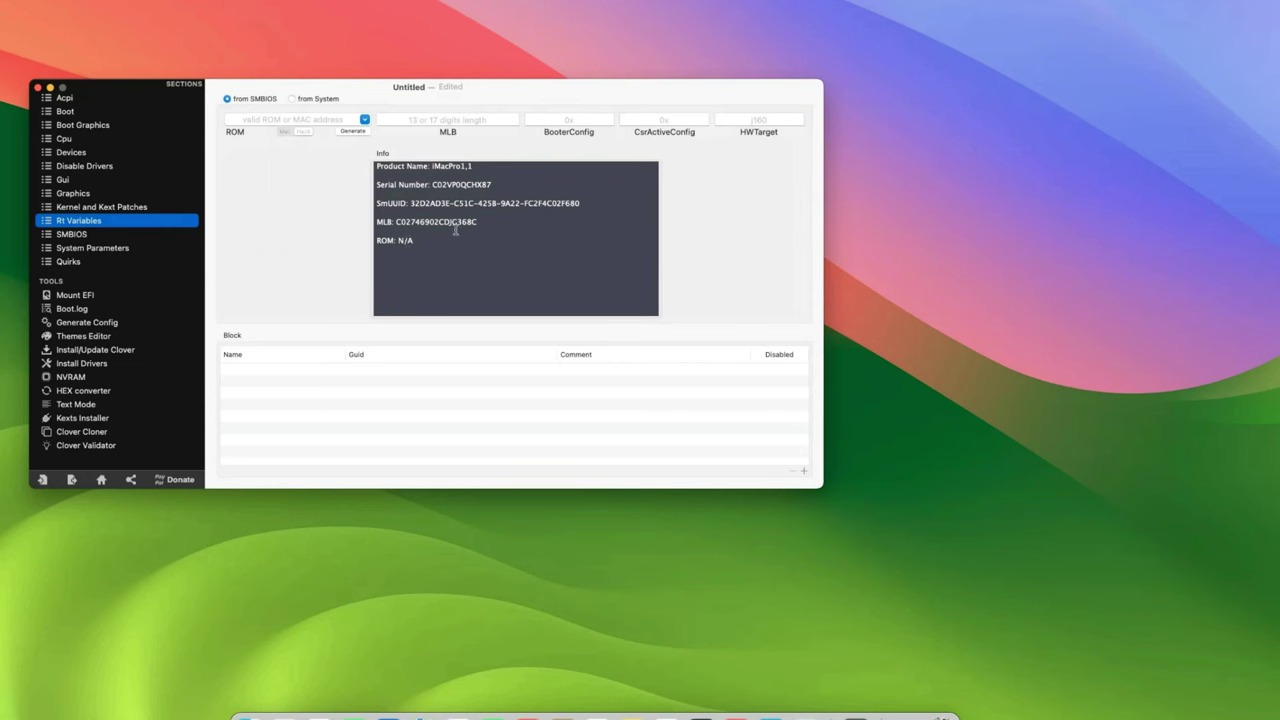
drag(479, 222, 396, 221)
right_click(409, 221)
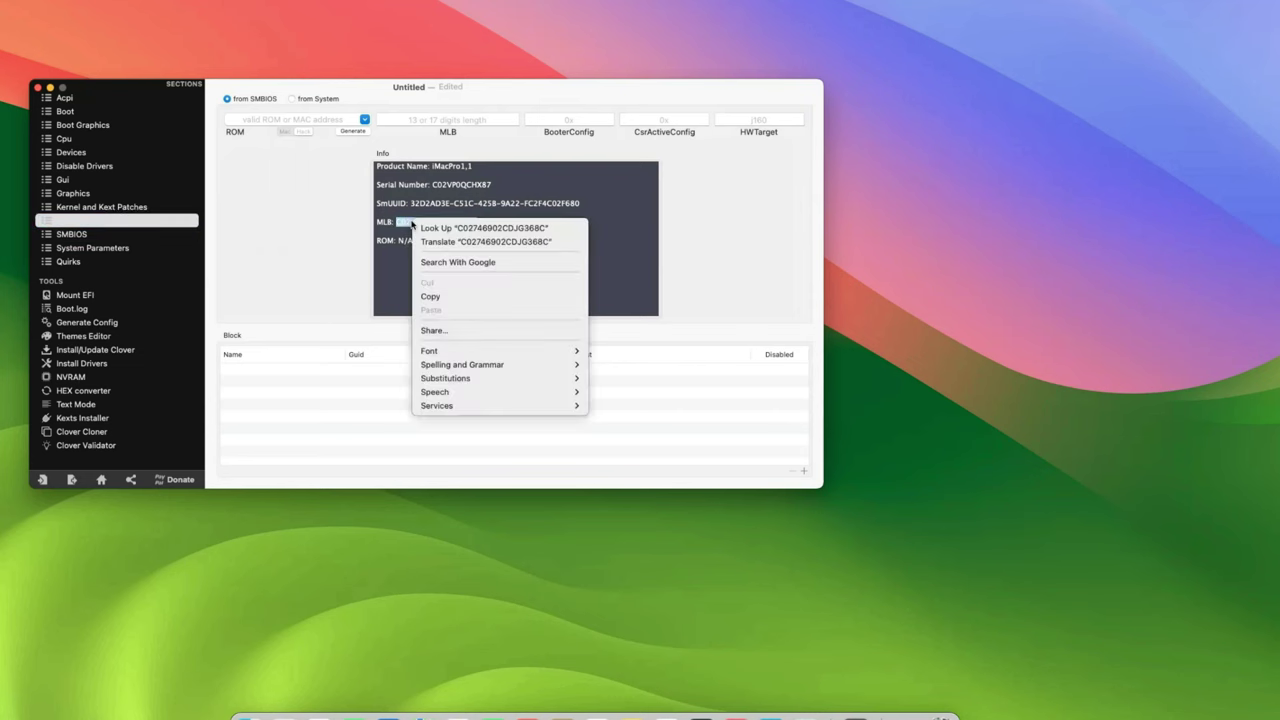
click(443, 297)
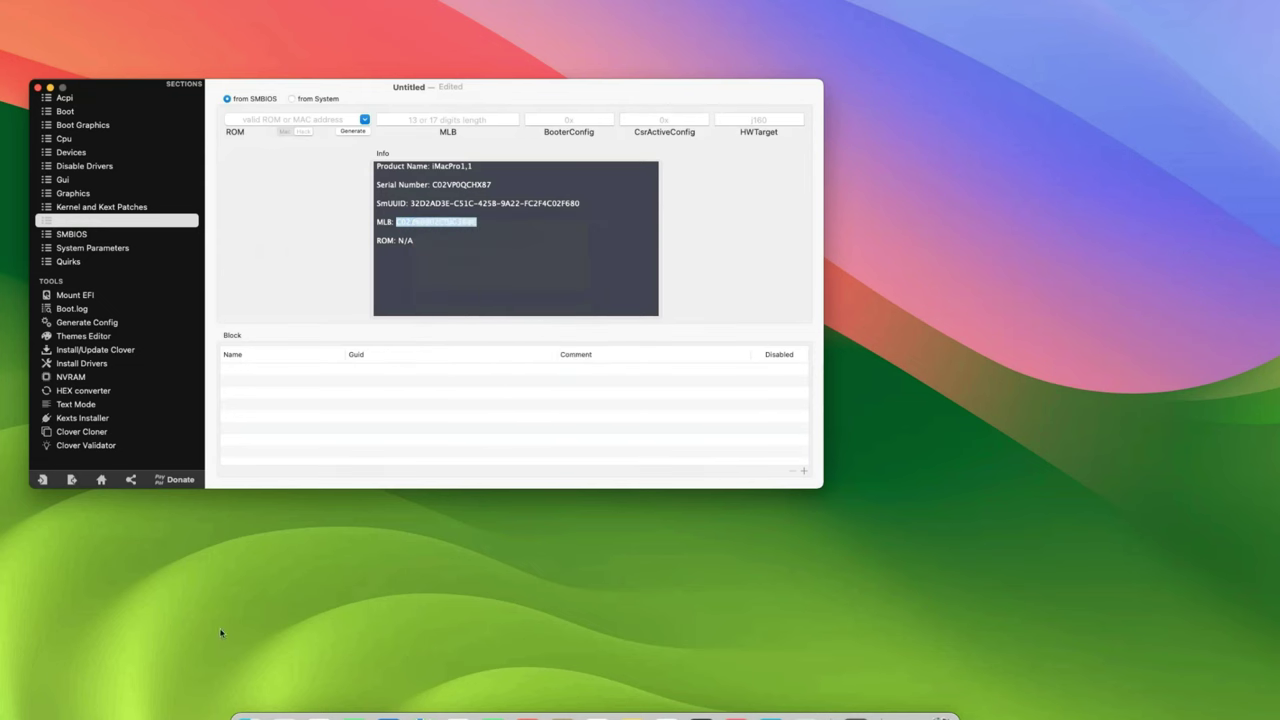
mouse_move(160, 710)
click(270, 698)
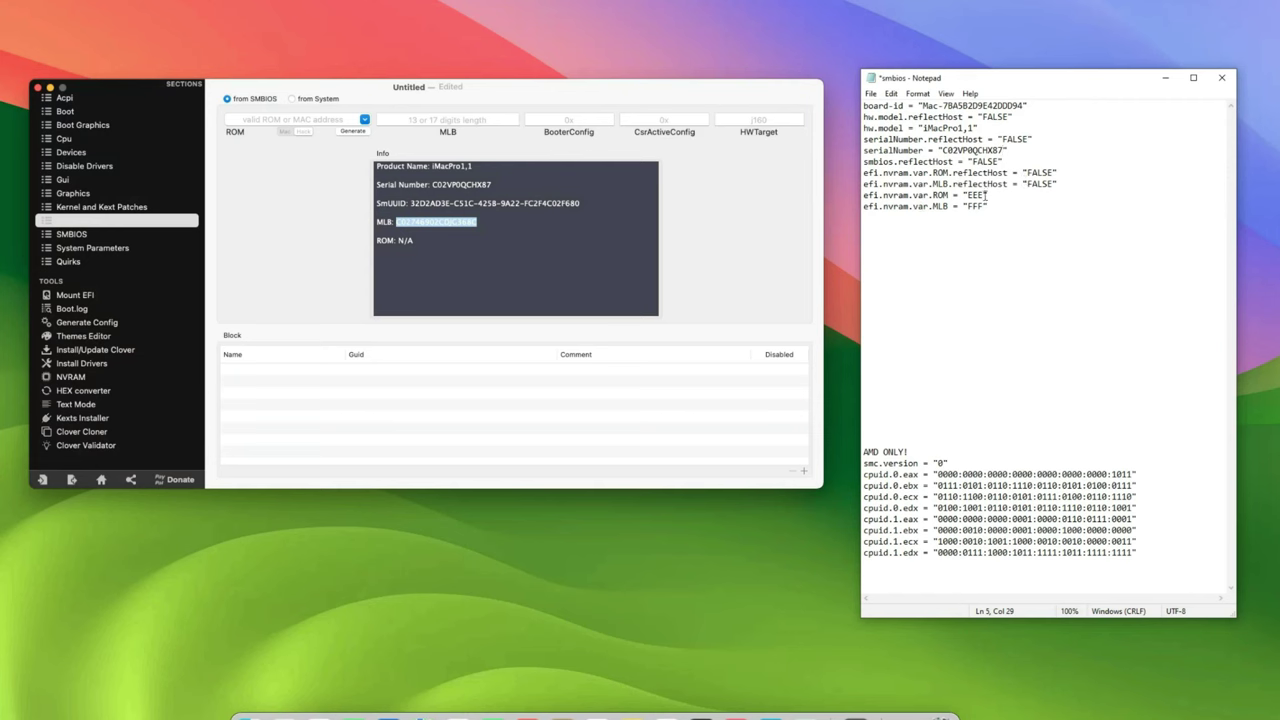
drag(985, 206, 966, 206)
key(ctrl+v)
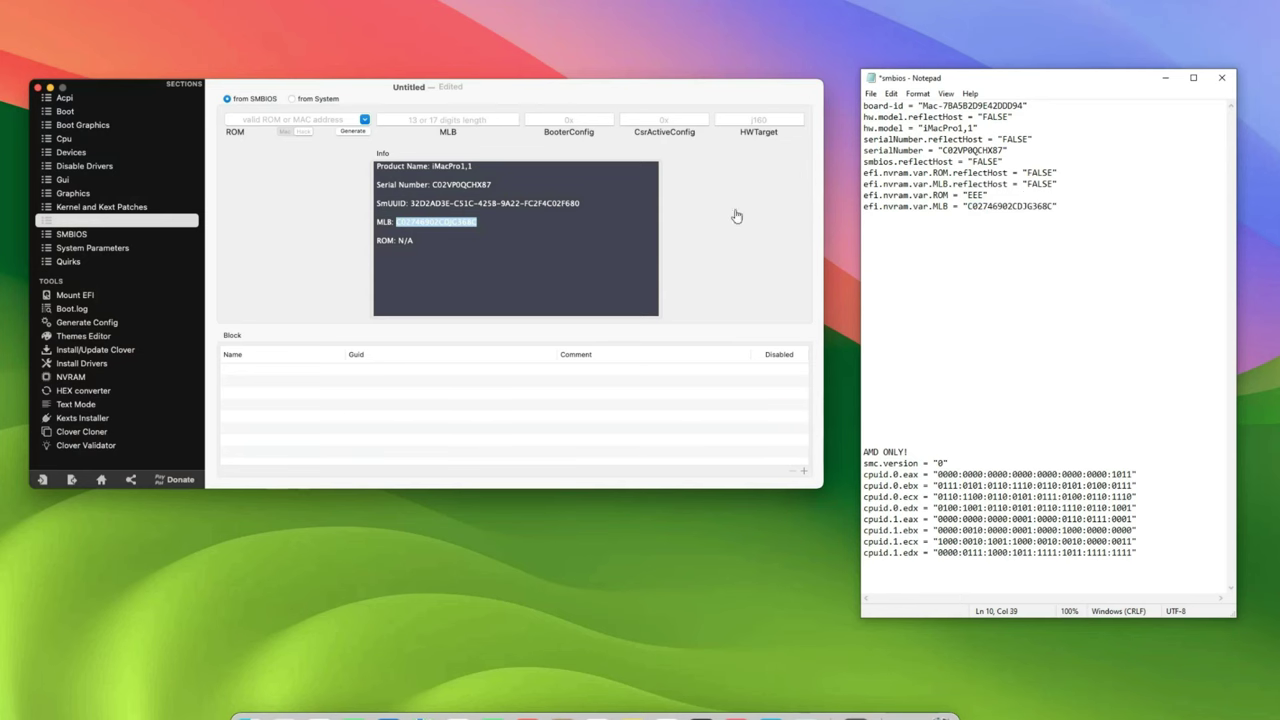
- Generate a ROM value and paste it over the placeholder on the notes' ROM line
click(352, 131)
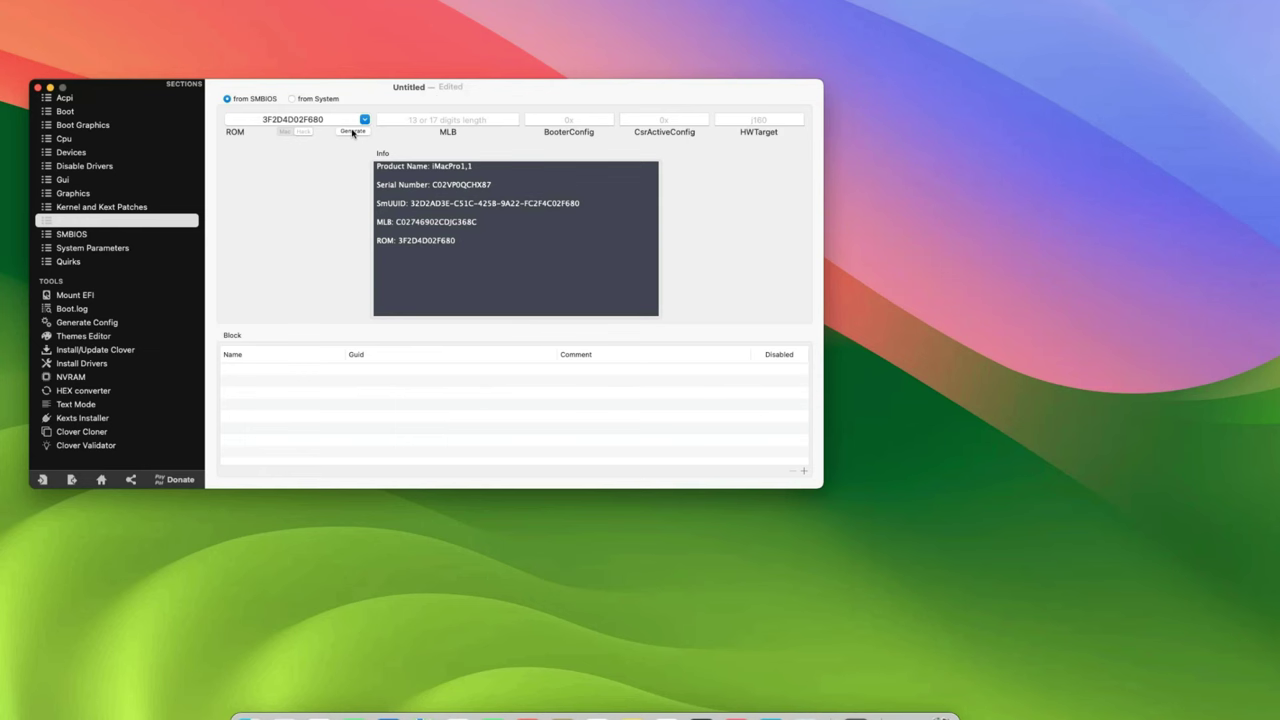
drag(328, 120, 263, 119)
right_click(278, 116)
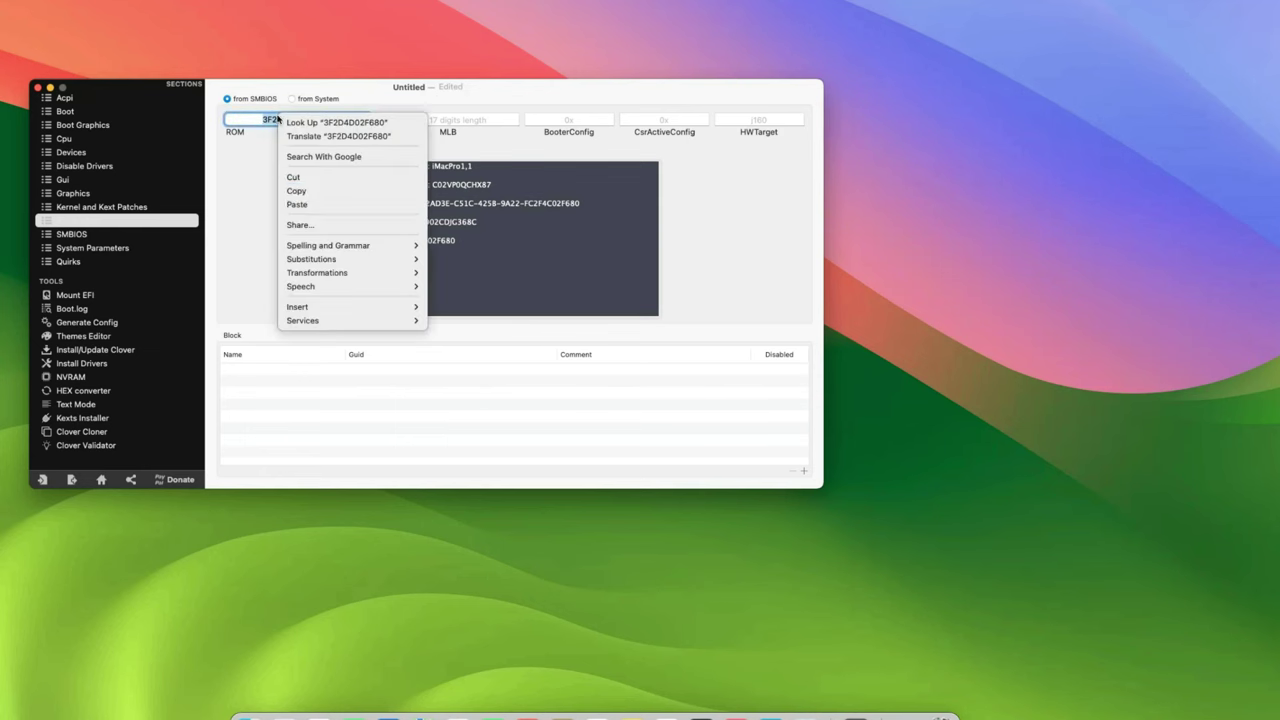
click(337, 197)
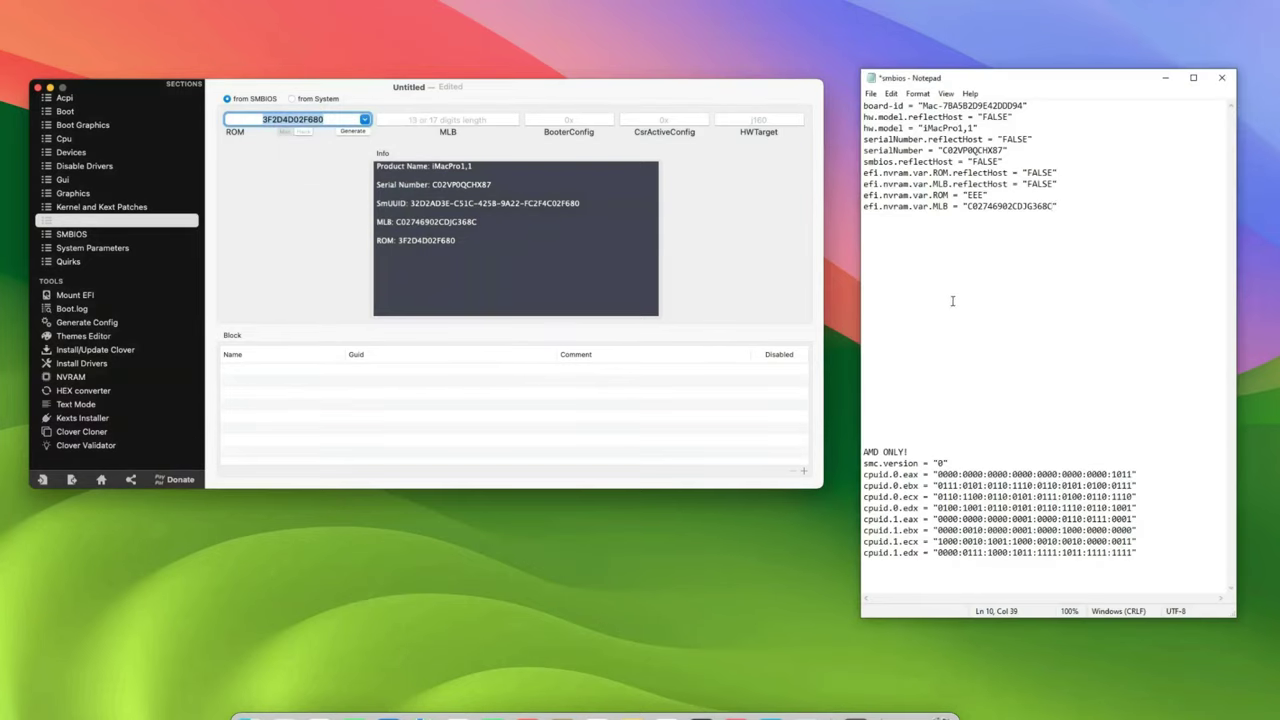
drag(986, 194, 970, 195)
key(ctrl+v)
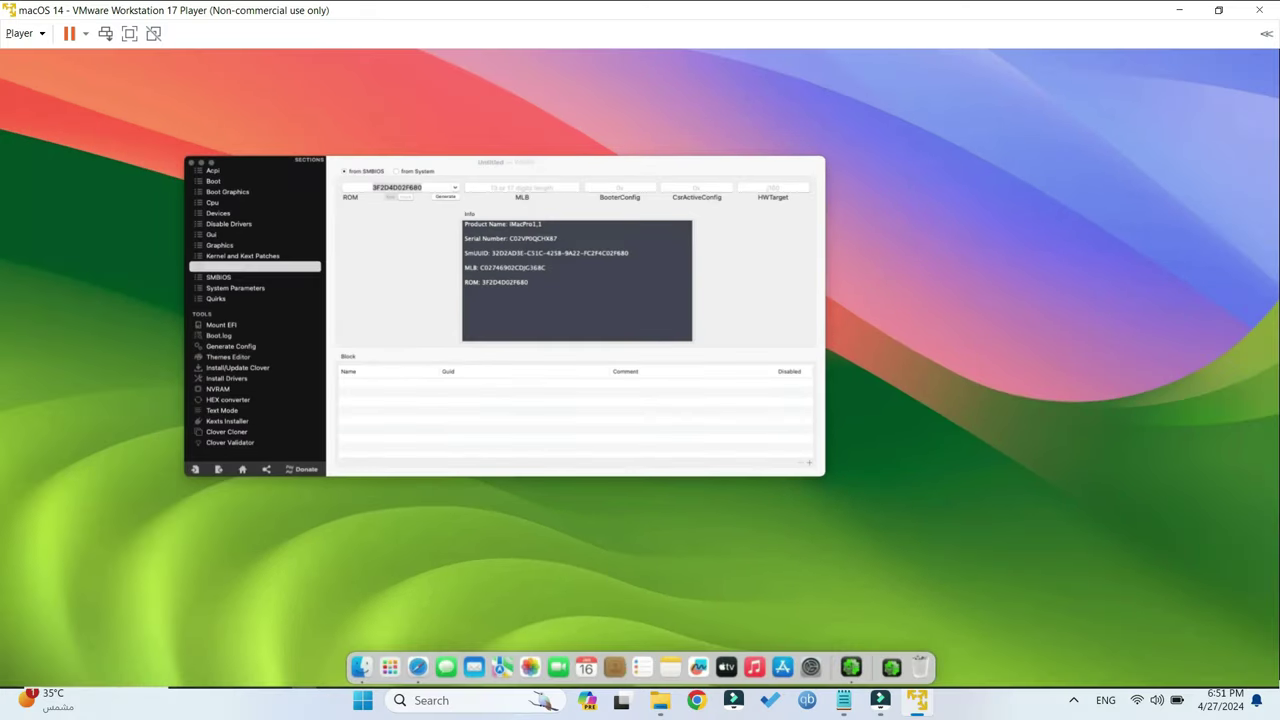
- Quit Clover Configurator, discarding the untitled document without saving
key(super+w)
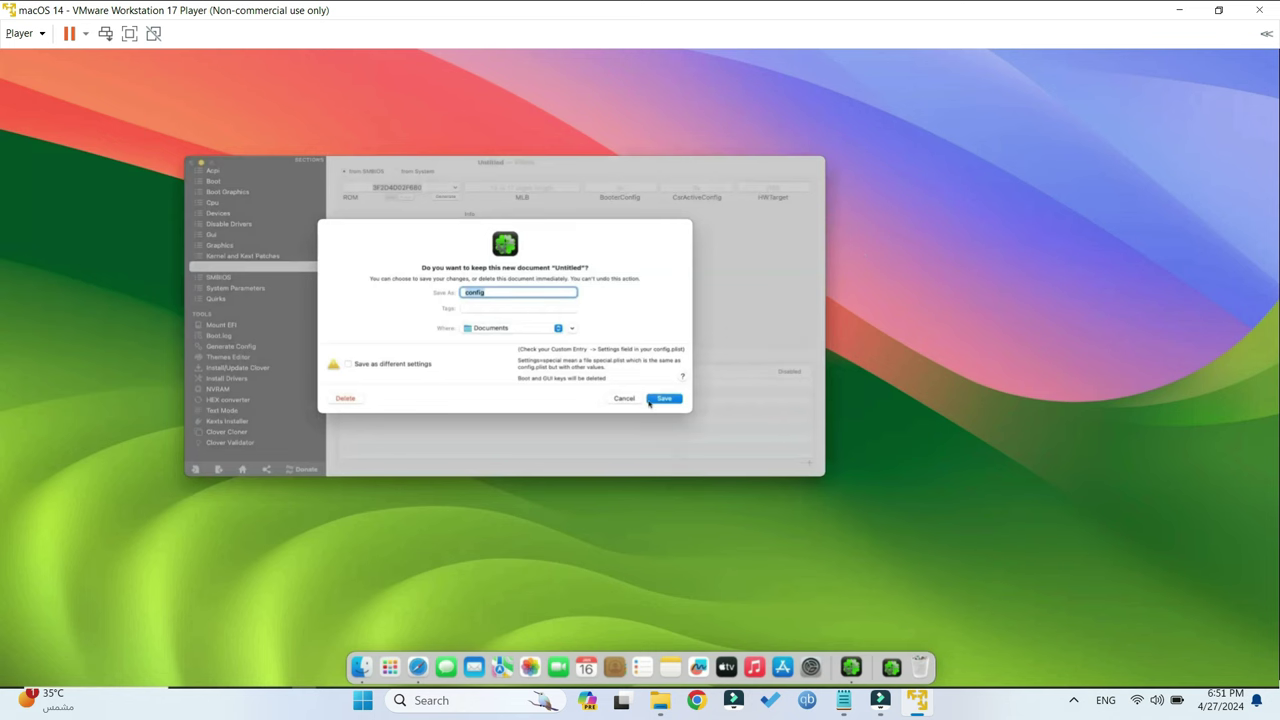
click(346, 399)
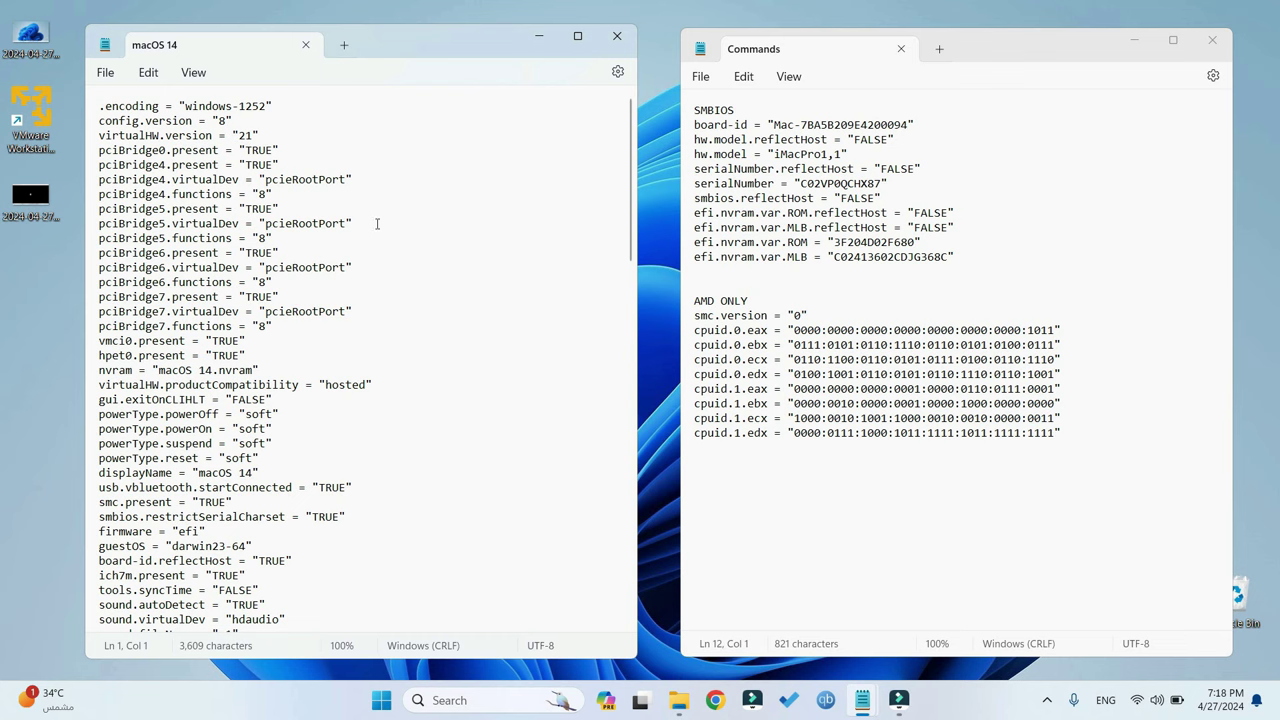
- Find the firmware = "efi" line in macOS 14 and add a blank line after it
click(240, 224)
key(ctrl+f)
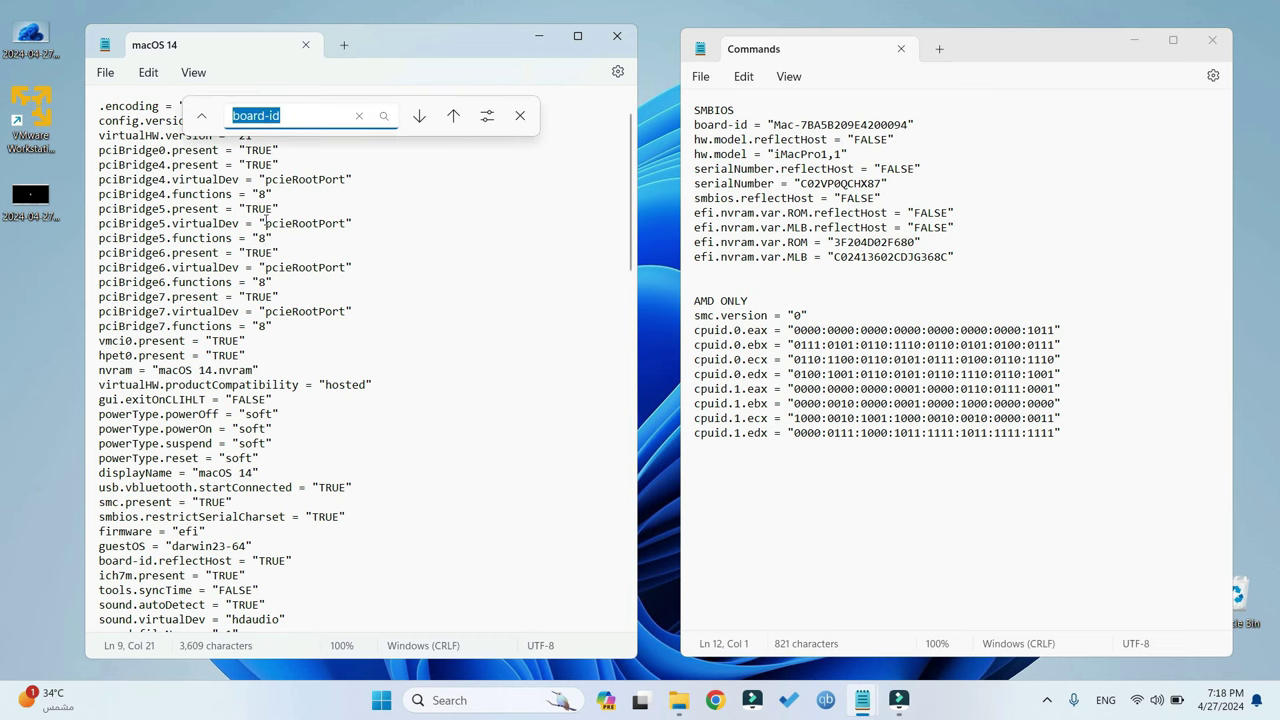
text(FIRMWARE)
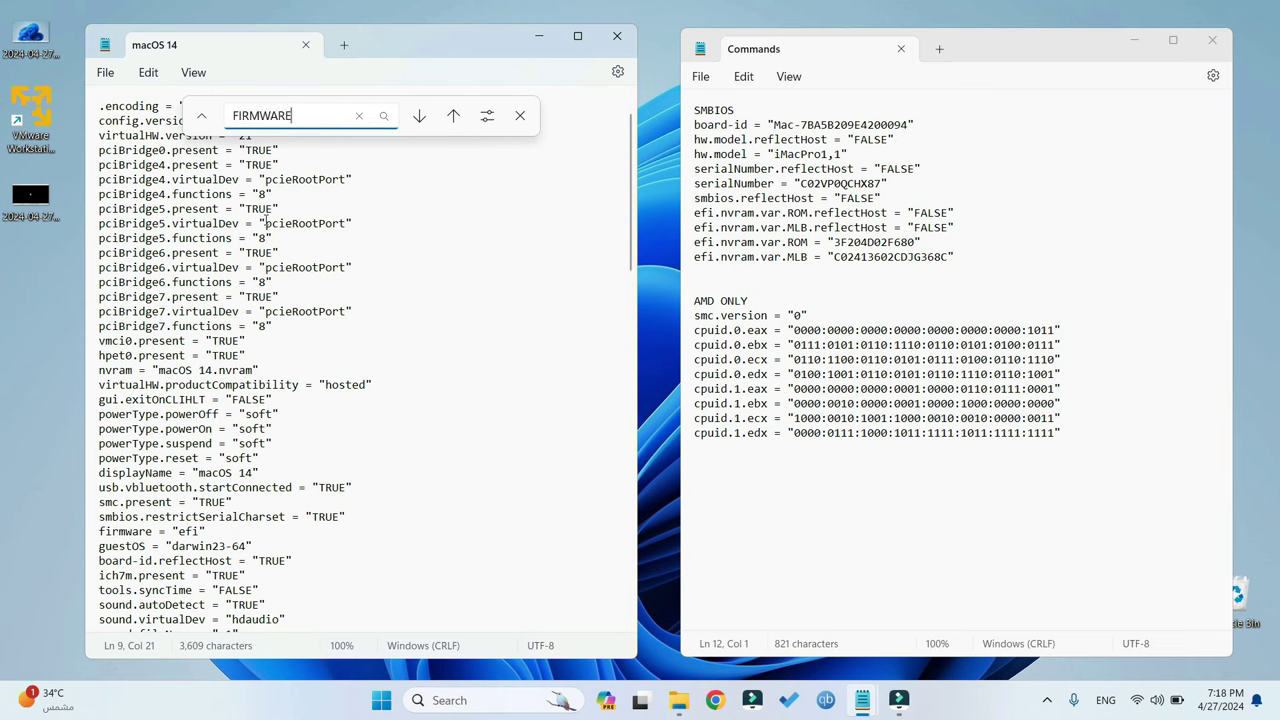
key(Return)
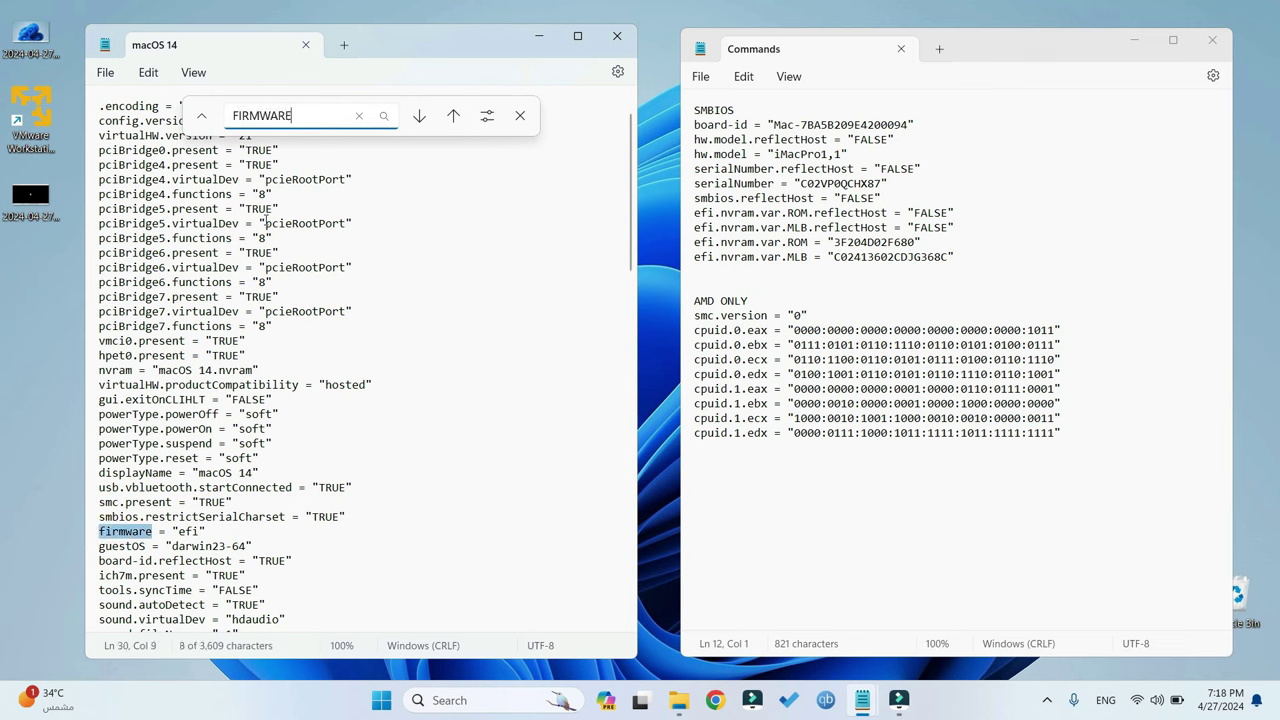
drag(206, 531, 98, 532)
click(201, 533)
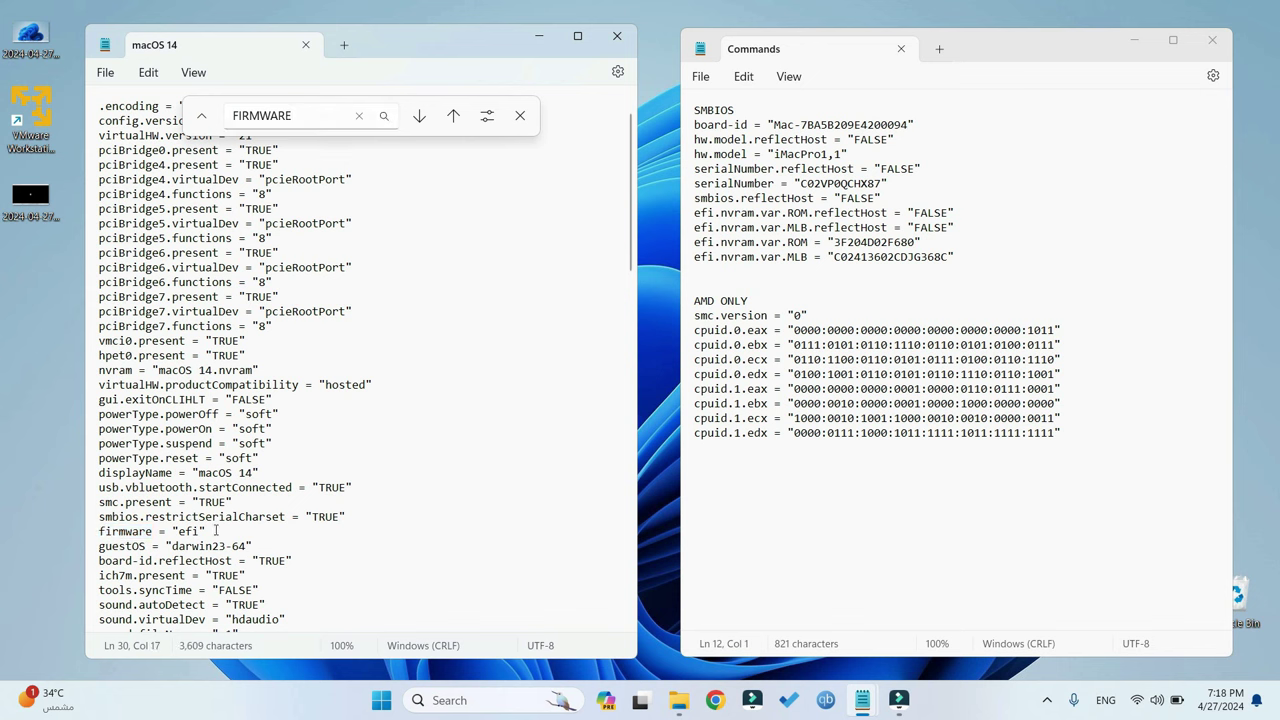
key(Return)
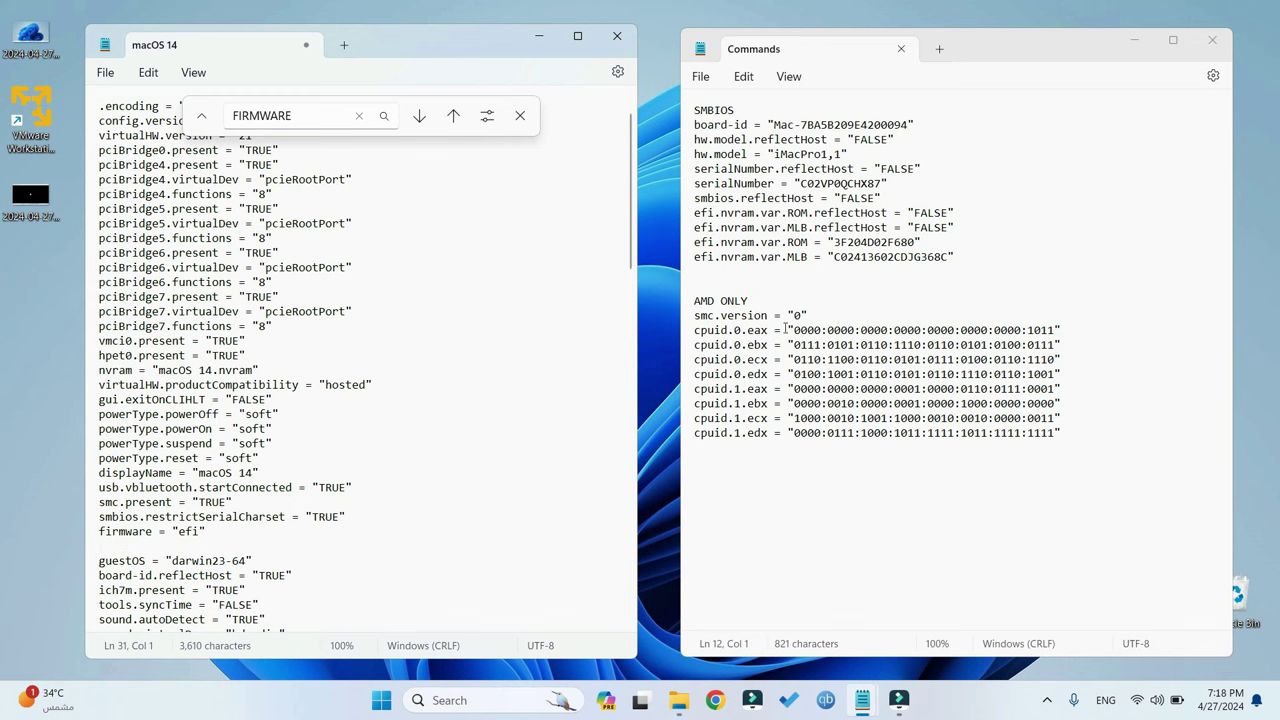
- Copy the SMBIOS block from the Commands notes and paste it below firmware = "efi"
drag(963, 257, 690, 127)
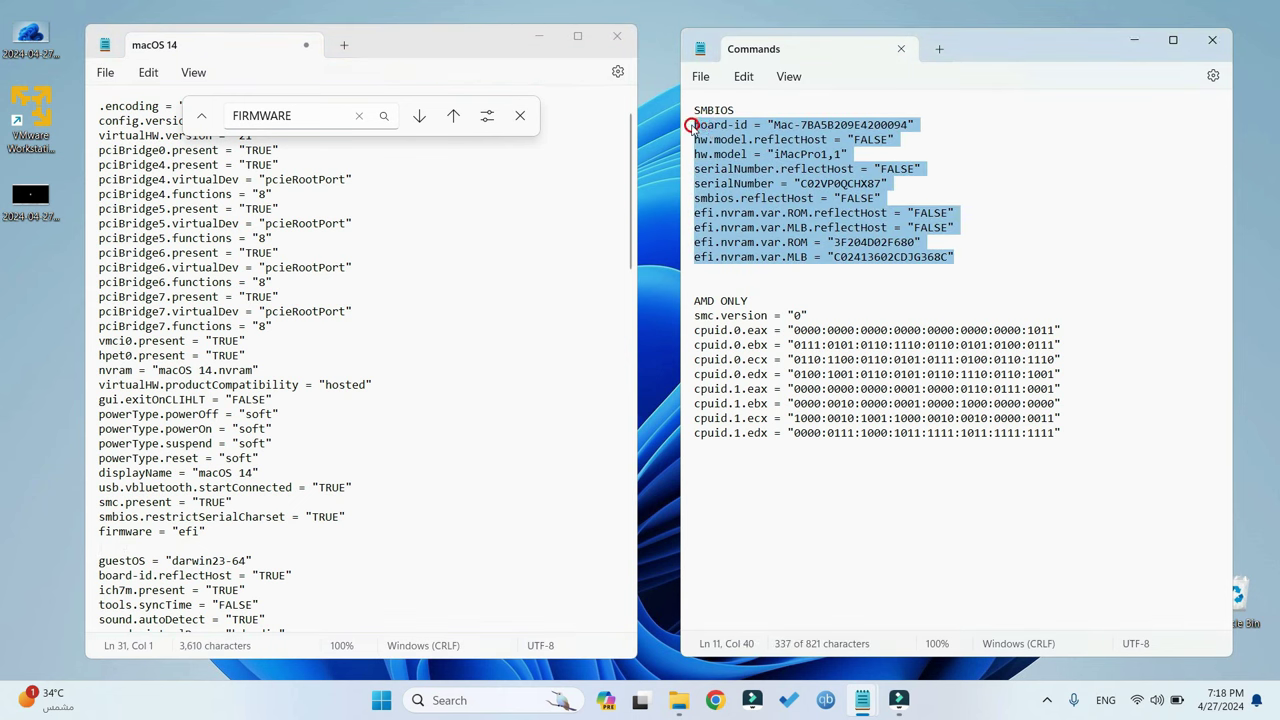
right_click(737, 210)
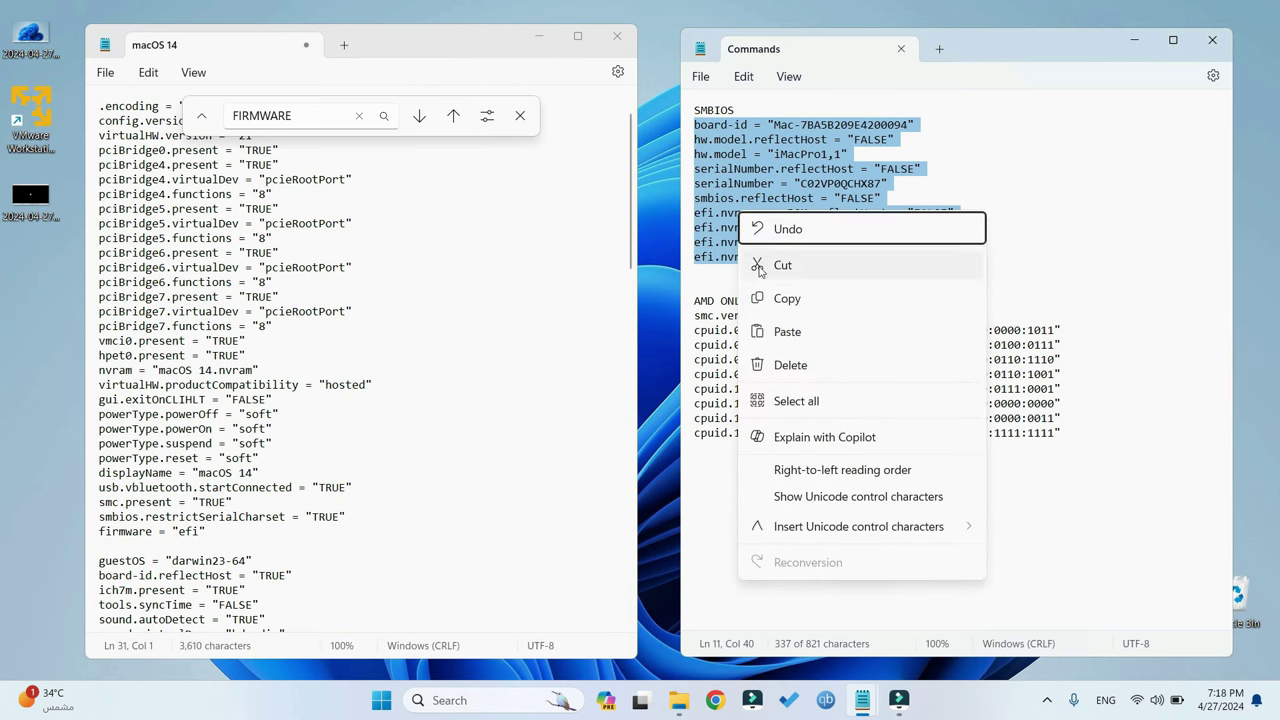
click(778, 298)
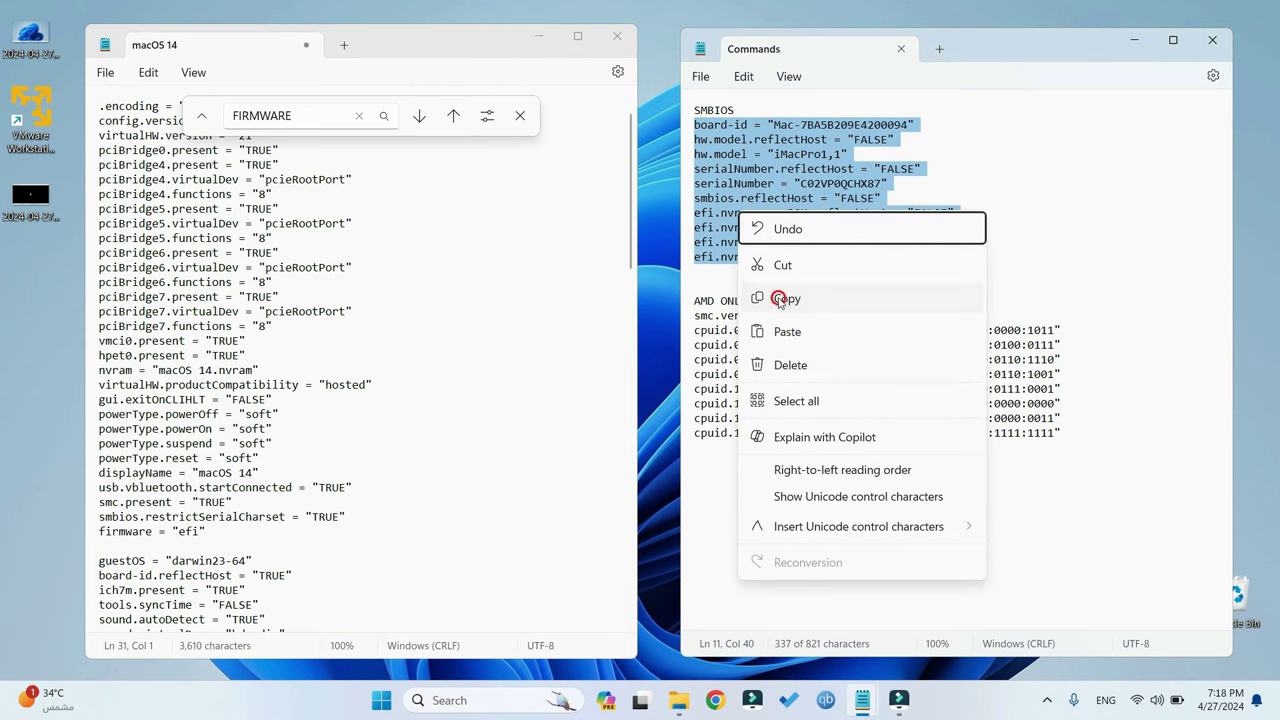
click(140, 548)
right_click(169, 546)
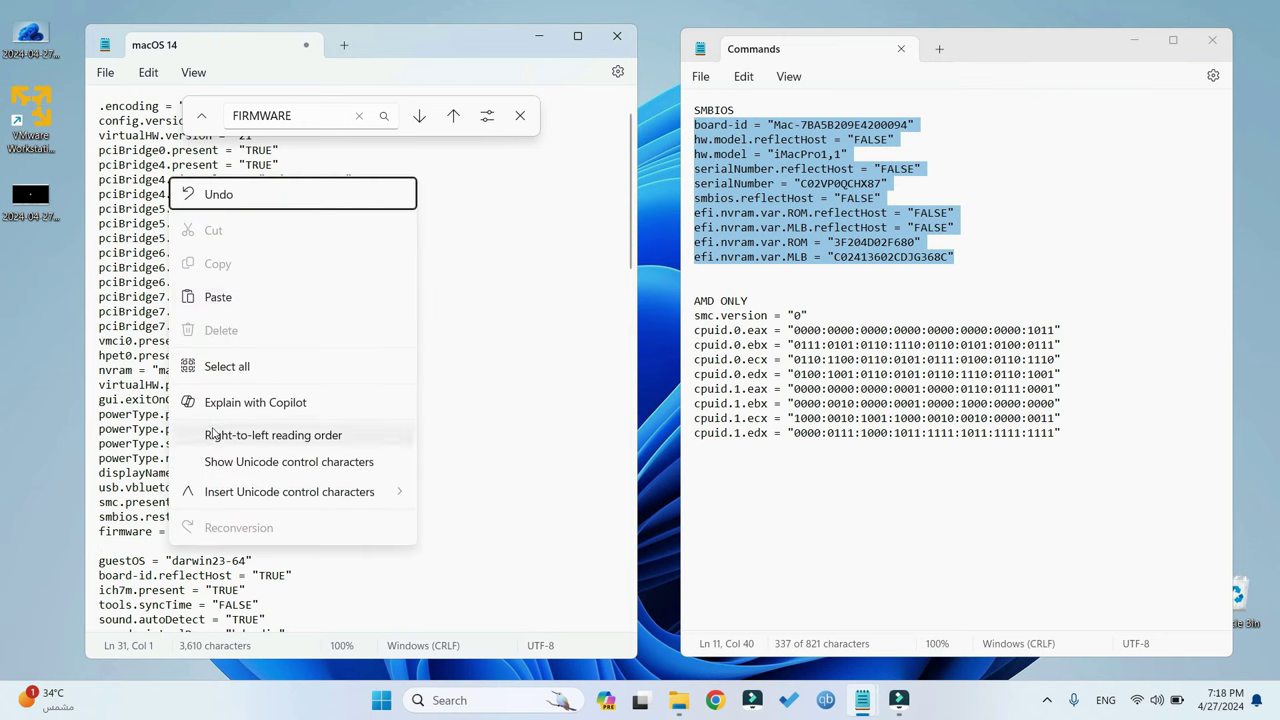
click(249, 298)
scroll(300, 350, down, 4)
click(372, 357)
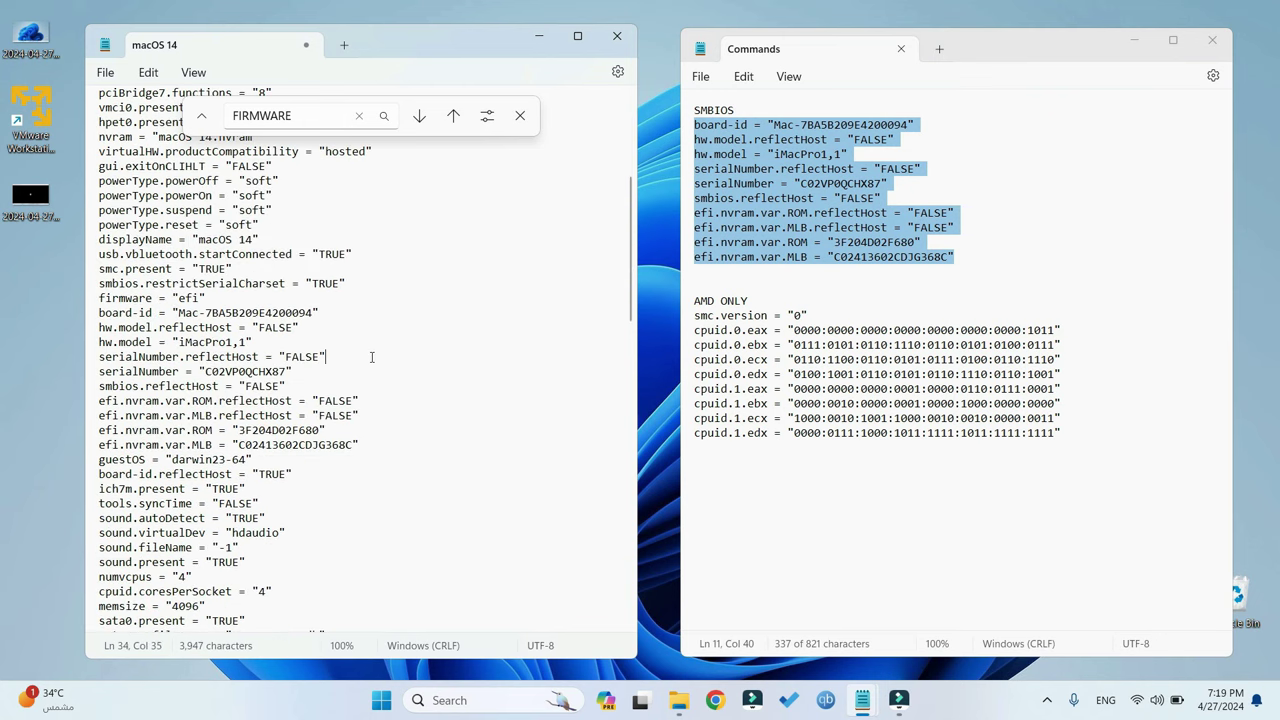
- Search the macOS 14 file for 'ethernet' to reach its network settings
click(312, 116)
key(ctrl+a)
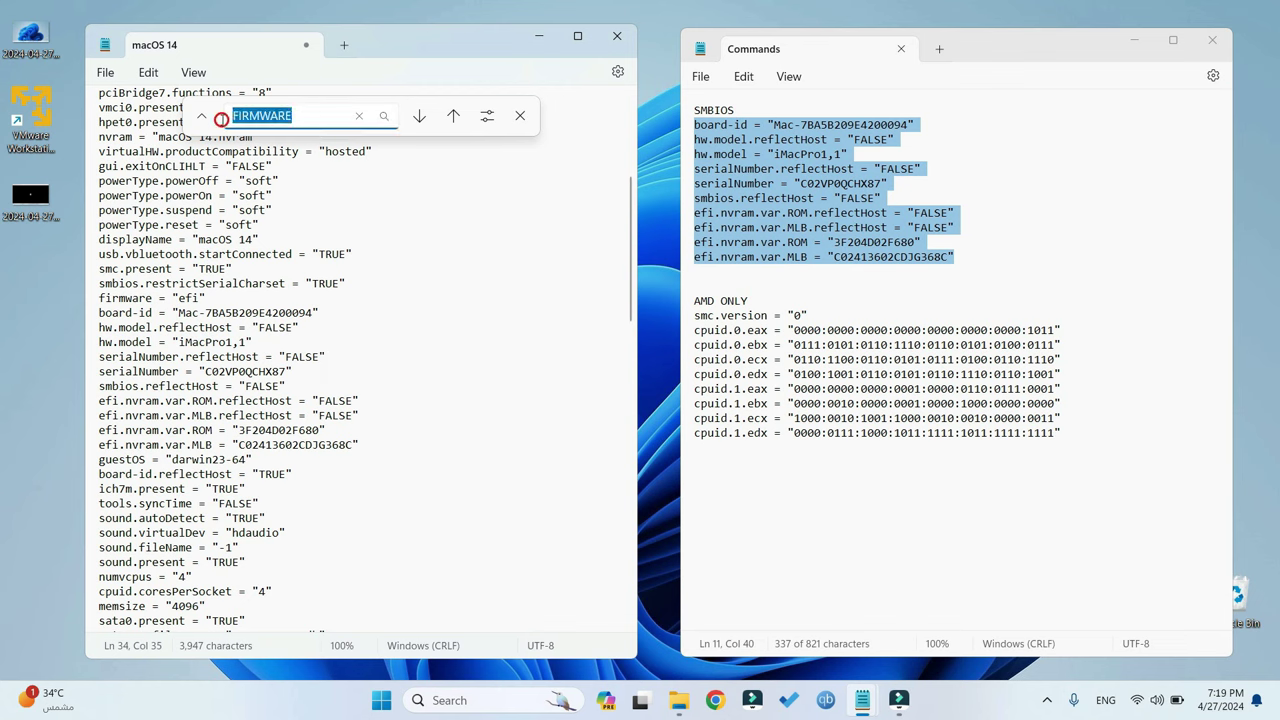
text(ethernet)
key(Return)
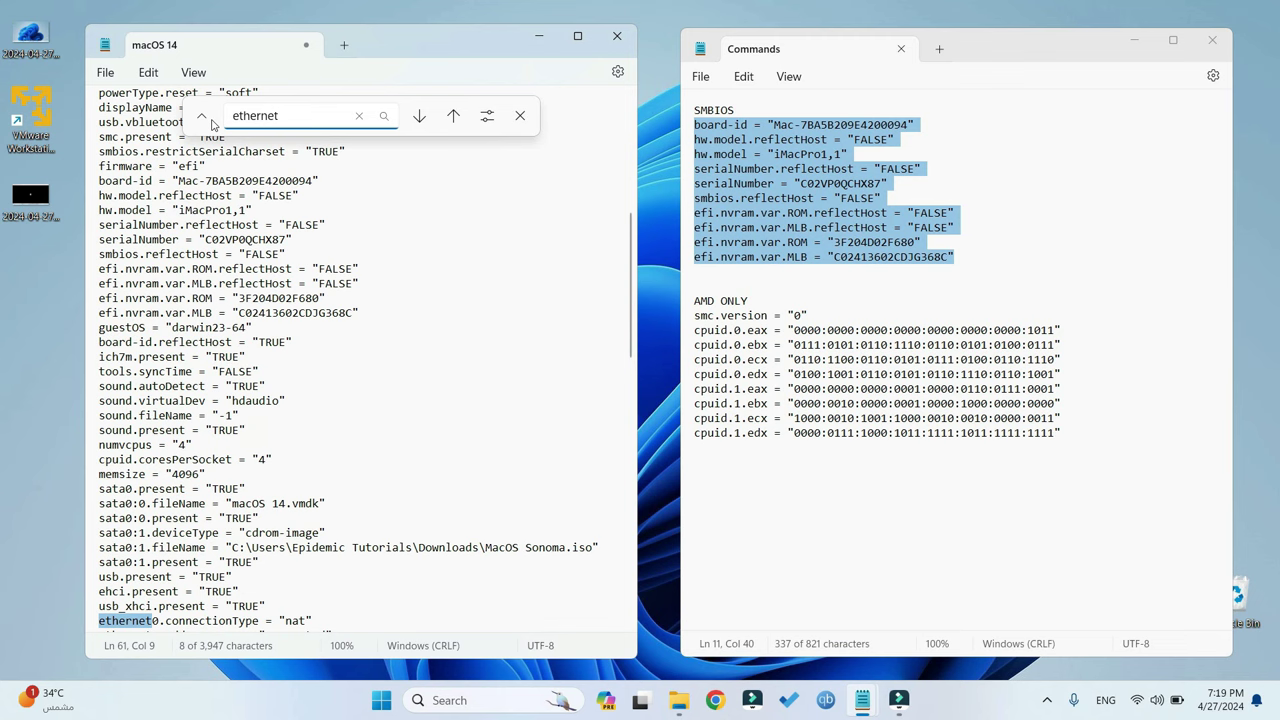
scroll(195, 340, down, 6)
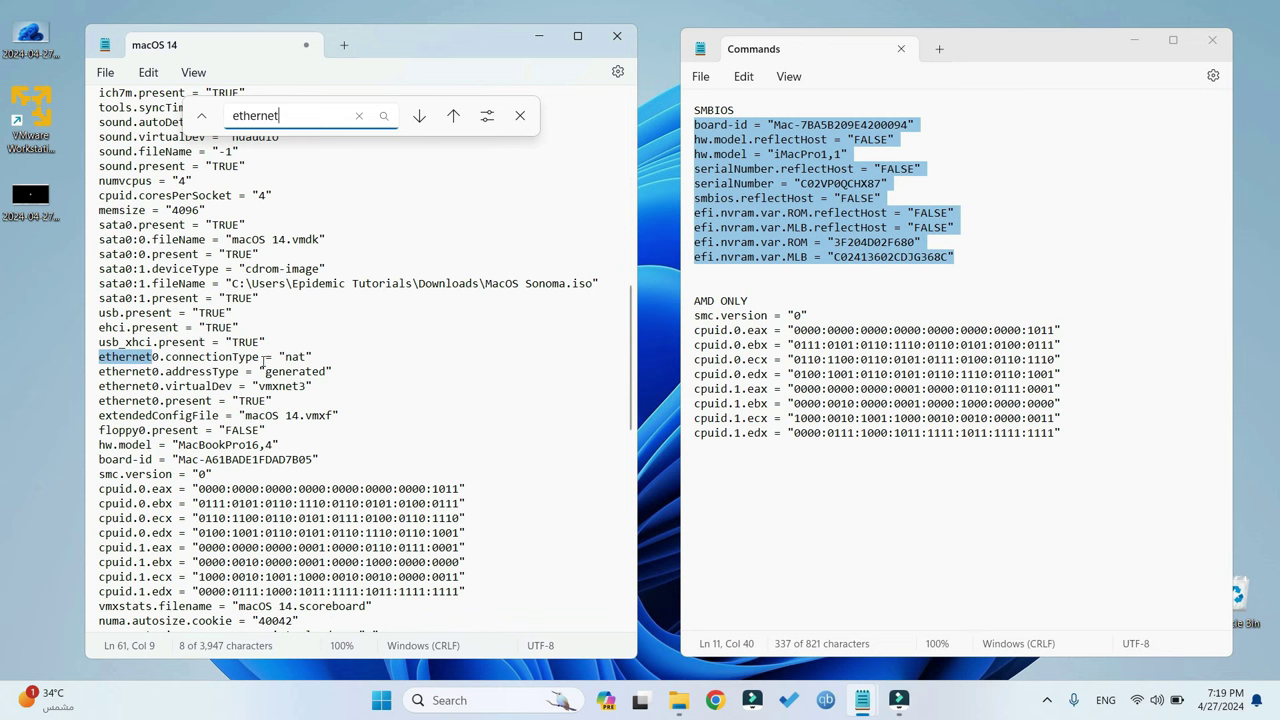
- Change ethernet0.addressType from "generated" to "static"
drag(311, 357, 272, 357)
drag(106, 371, 268, 376)
click(320, 413)
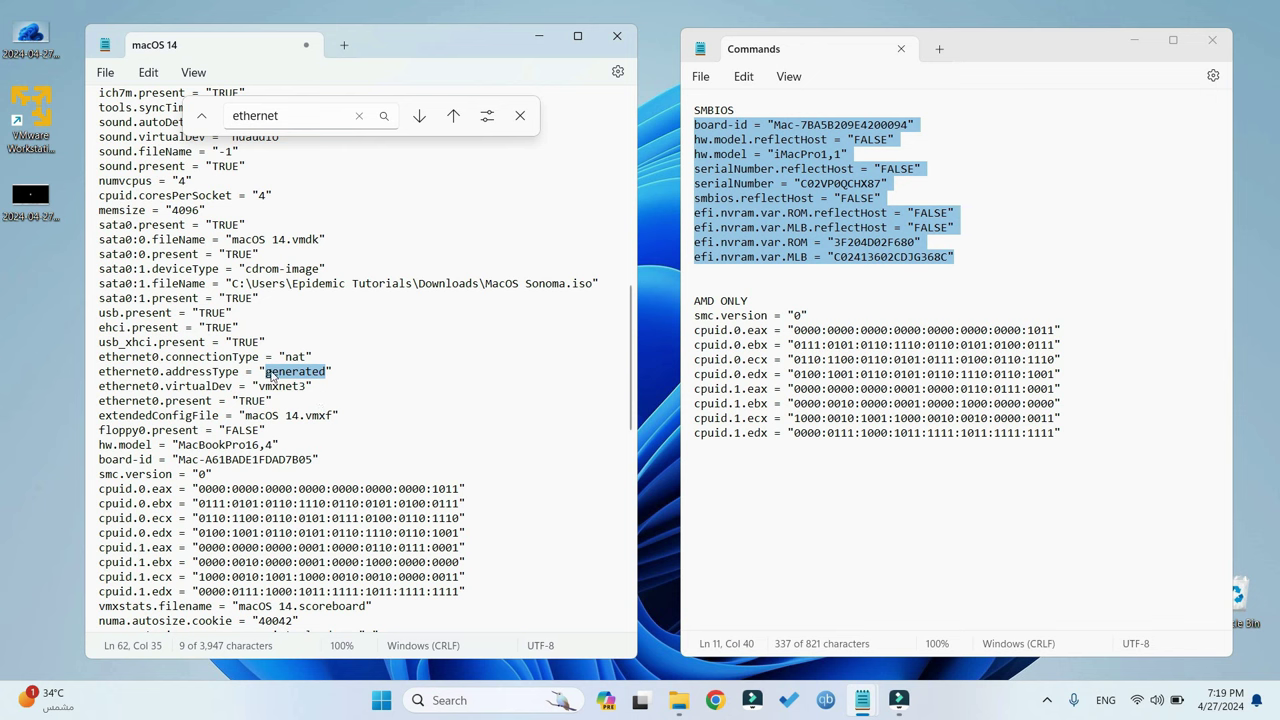
text(static)
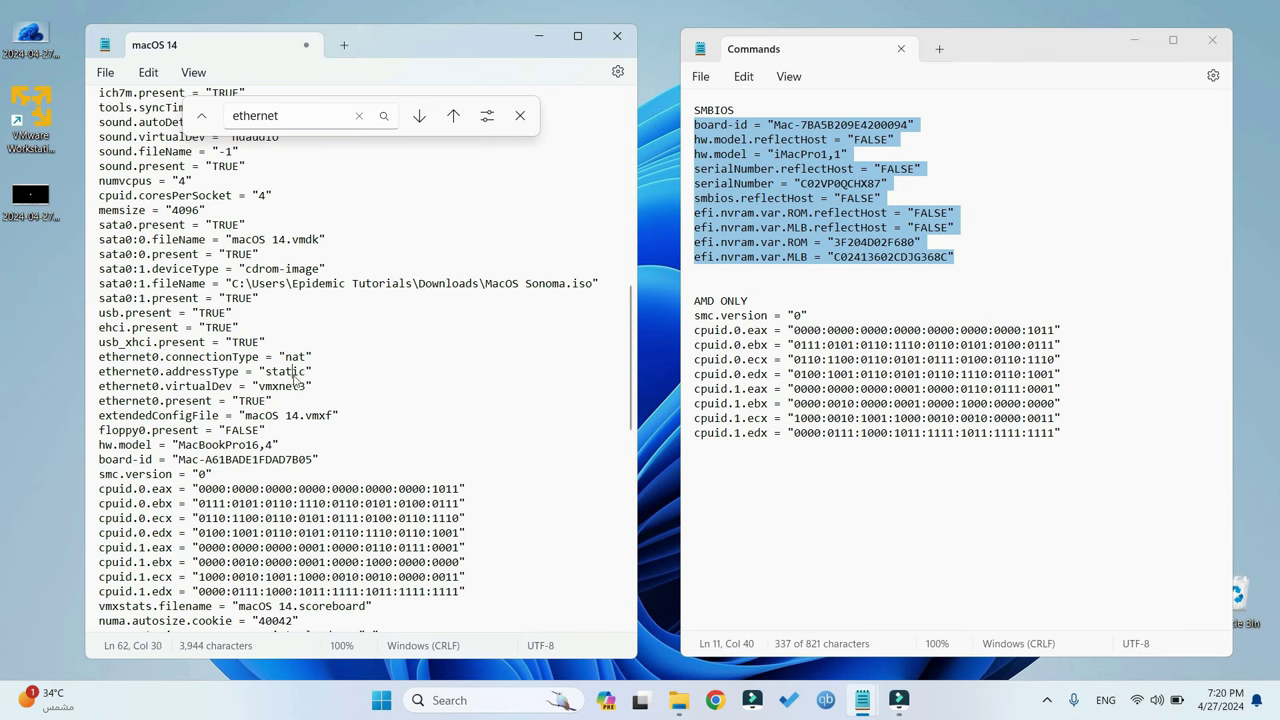
double_click(291, 372)
click(316, 372)
key(F3)
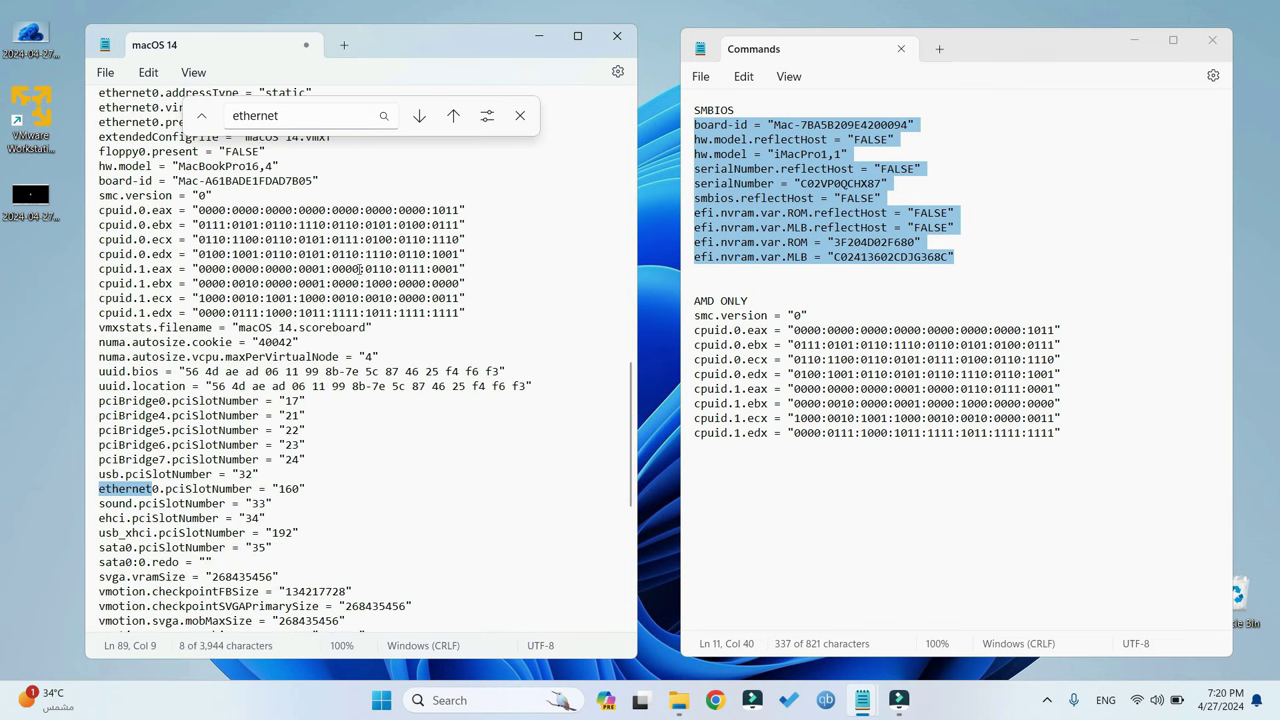
click(420, 116)
- Rename ethernet0.generatedAddress to ethernet0.Address
scroll(305, 362, down, 6)
scroll(305, 362, down, 2)
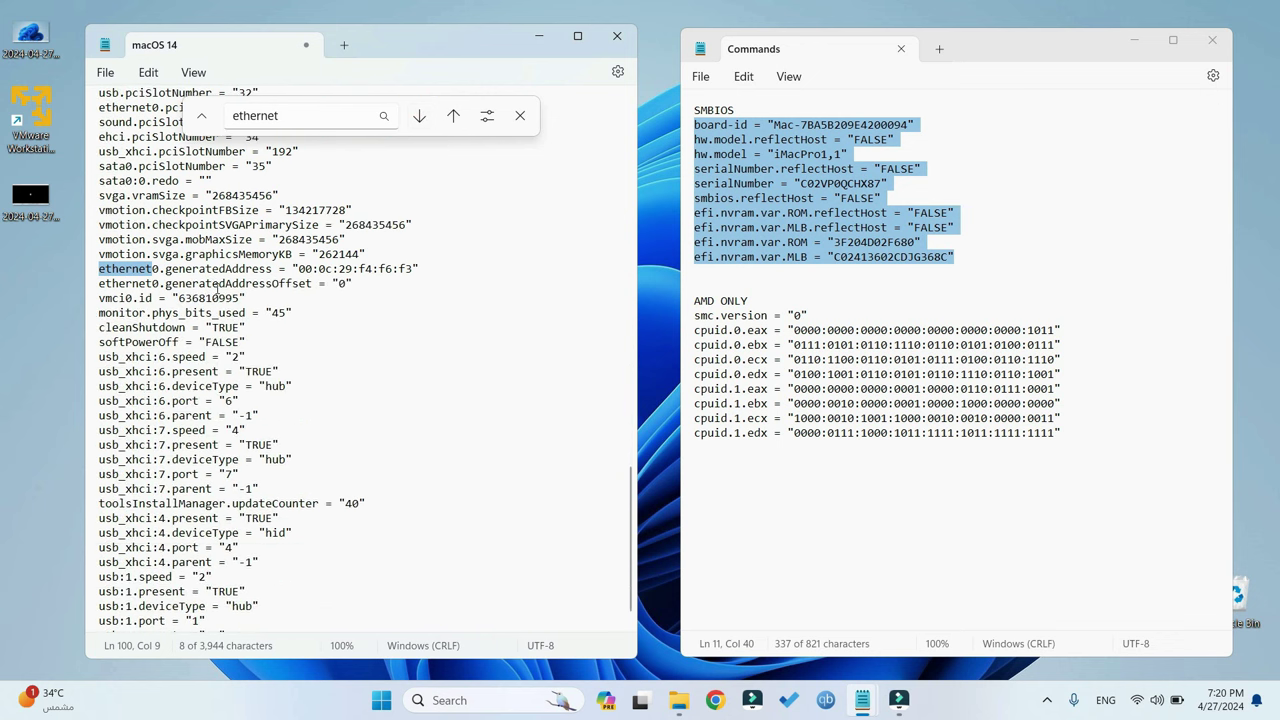
drag(146, 268, 316, 268)
drag(112, 285, 256, 287)
click(287, 288)
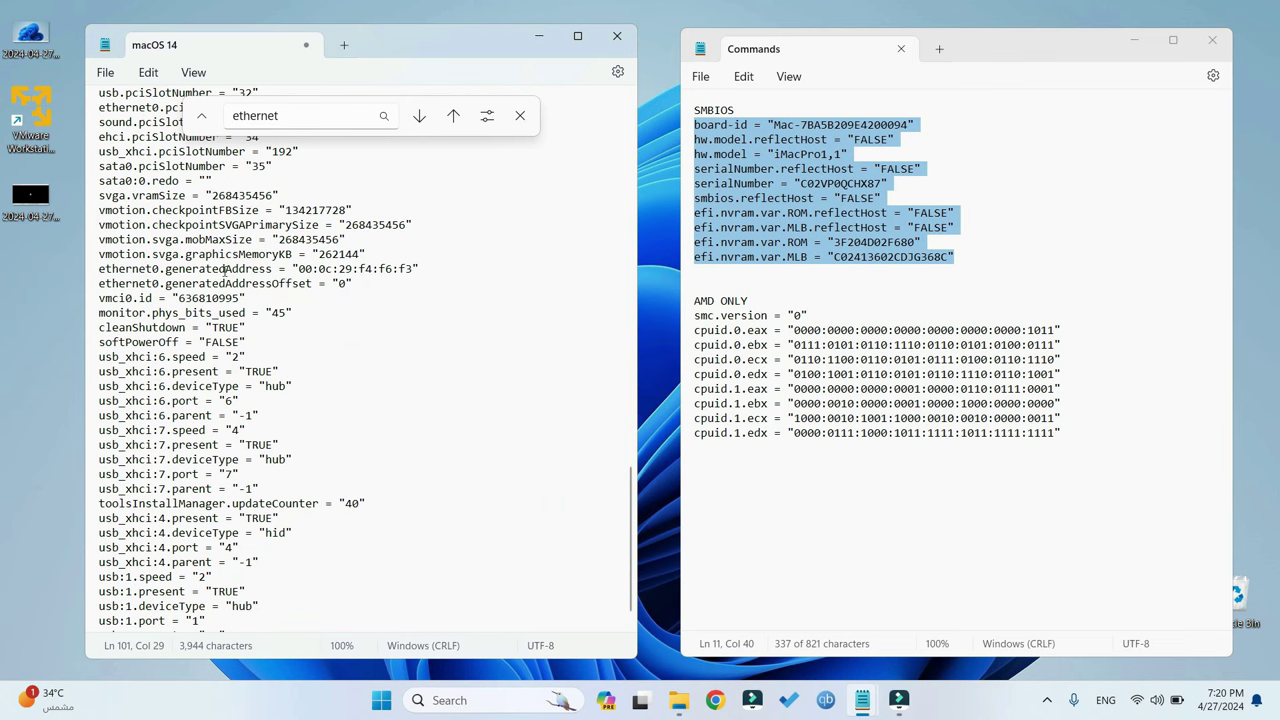
click(219, 269)
drag(224, 269, 164, 269)
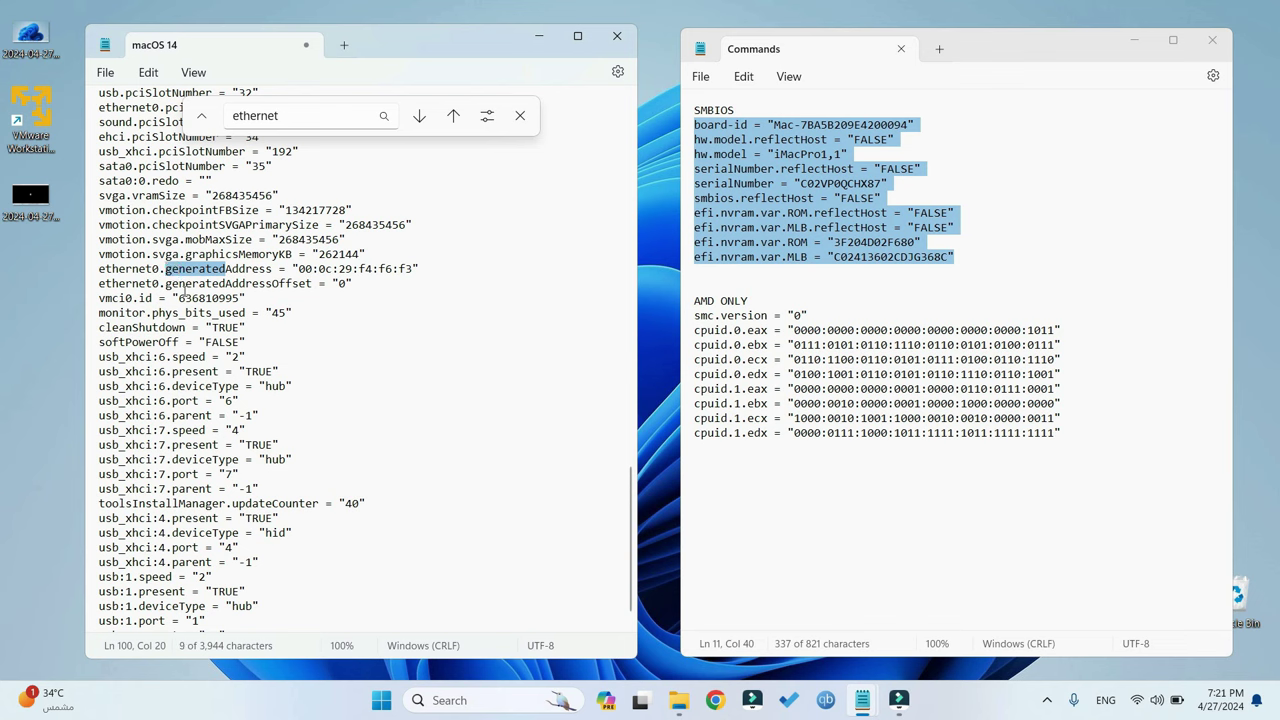
key(BackSpace)
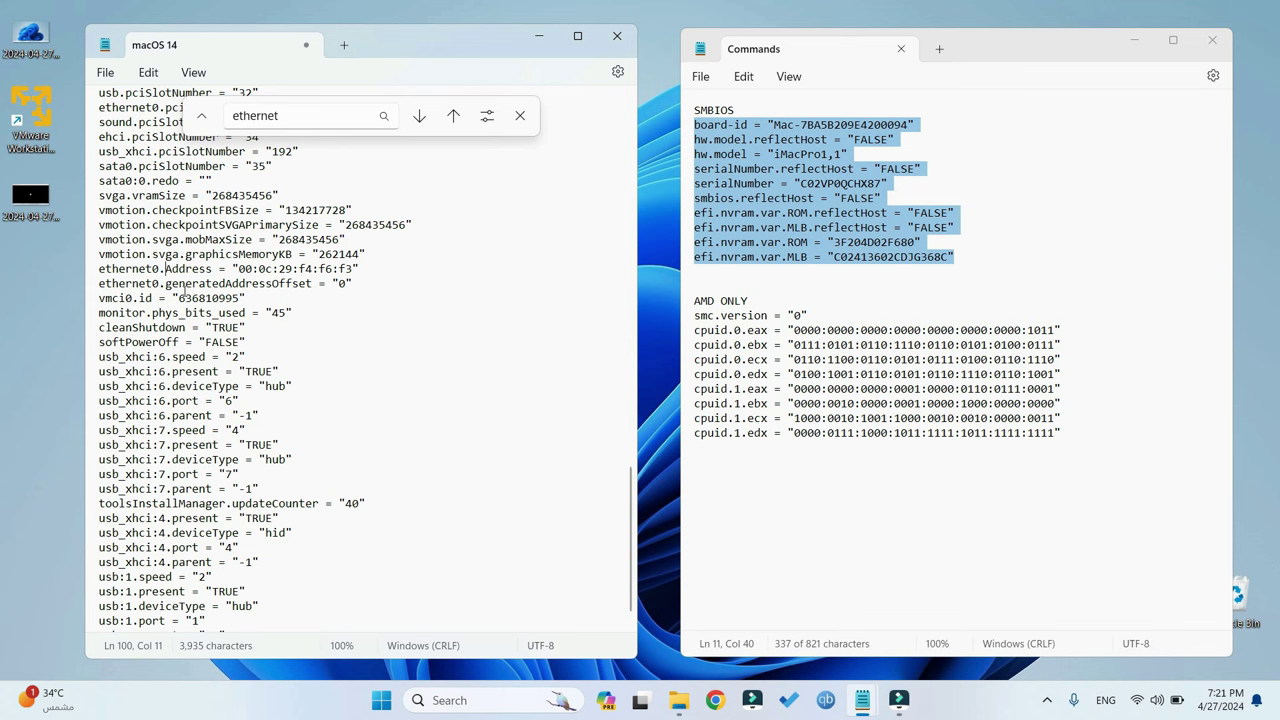
- Change the MAC address to 00:03:93:f4:f6:f3 by replacing the 0c and 29 pairs
click(357, 269)
double_click(265, 269)
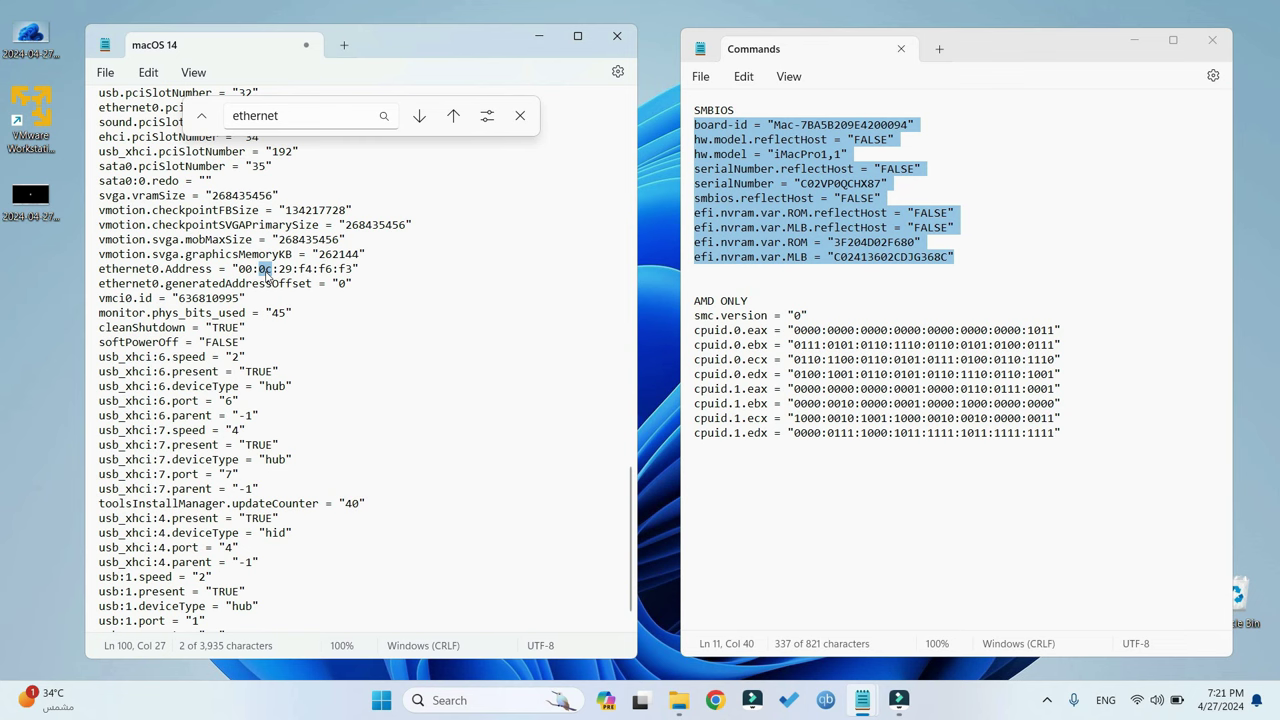
text(03)
double_click(283, 269)
text(93)
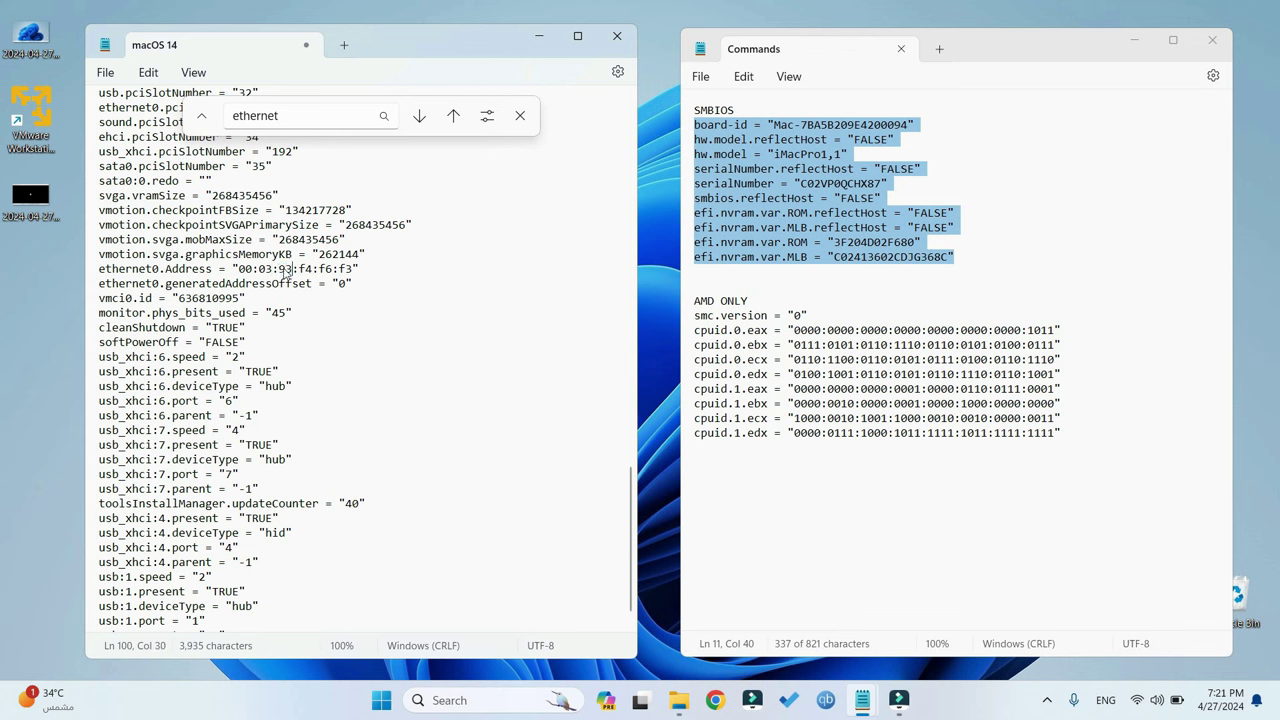
- Turn the generatedAddressOffset line into ethernet0.CheckMACAdress = "False"
double_click(276, 287)
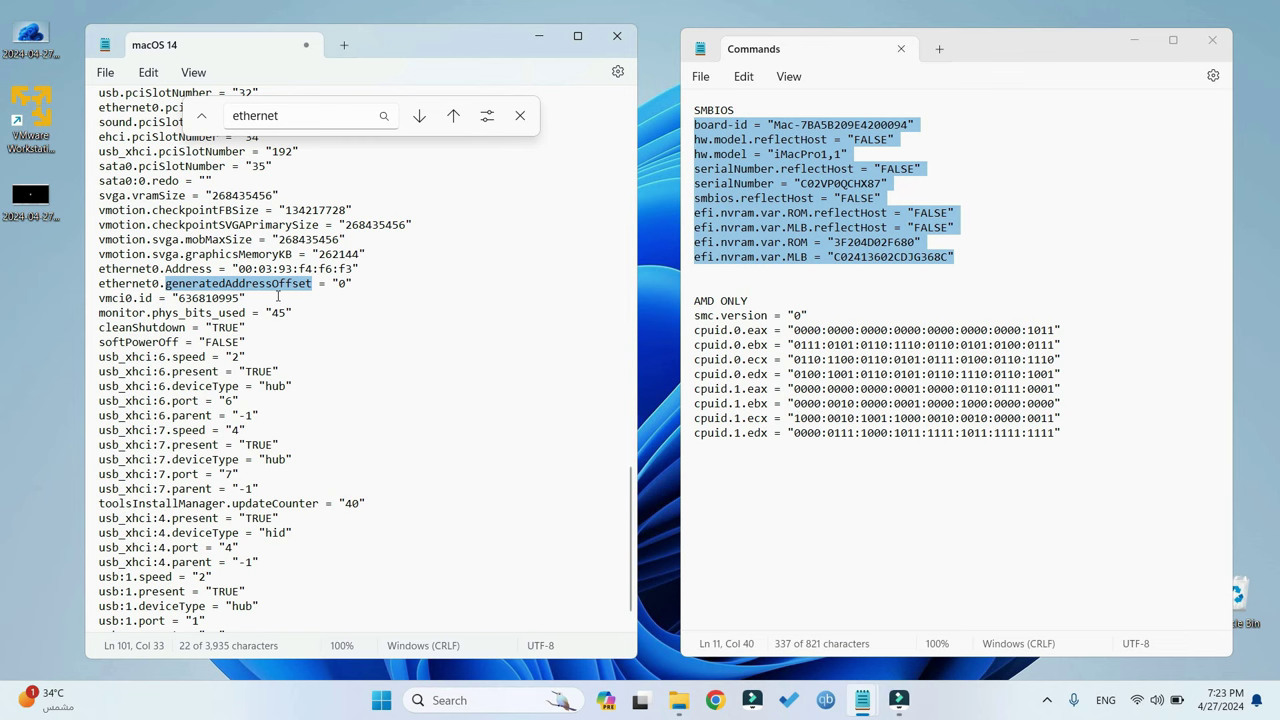
text(Check)
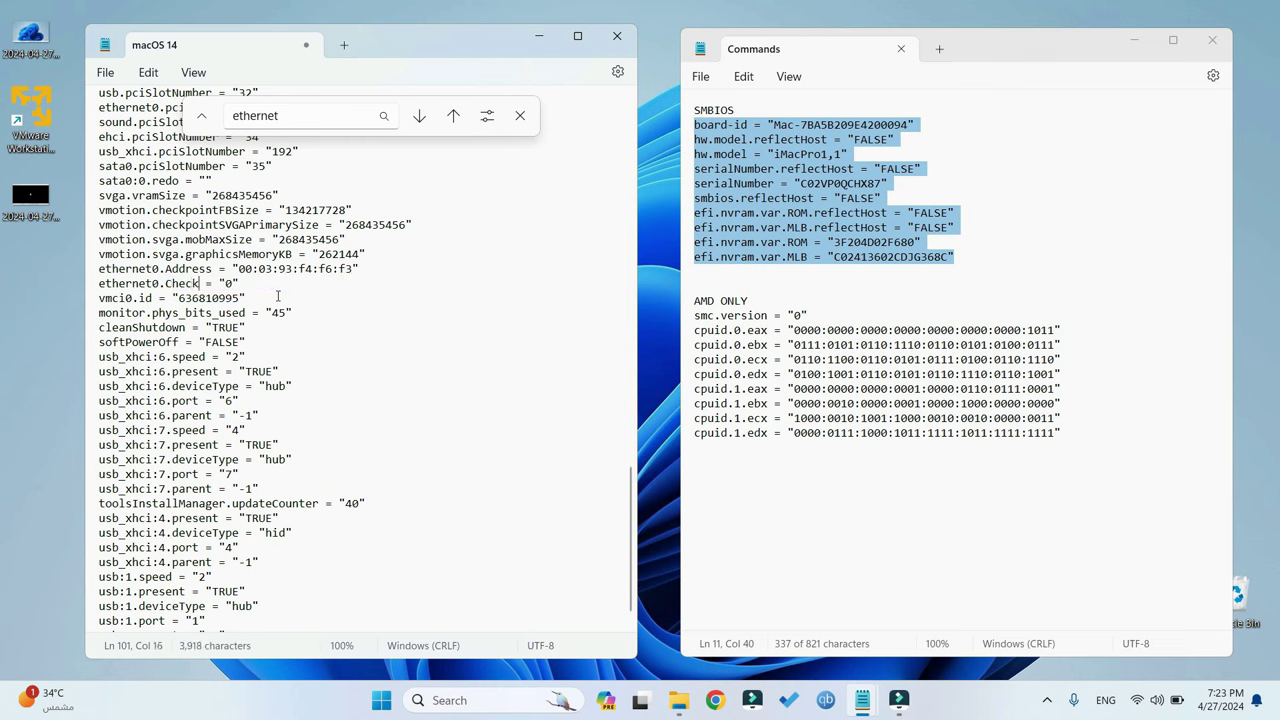
text(MACAdr)
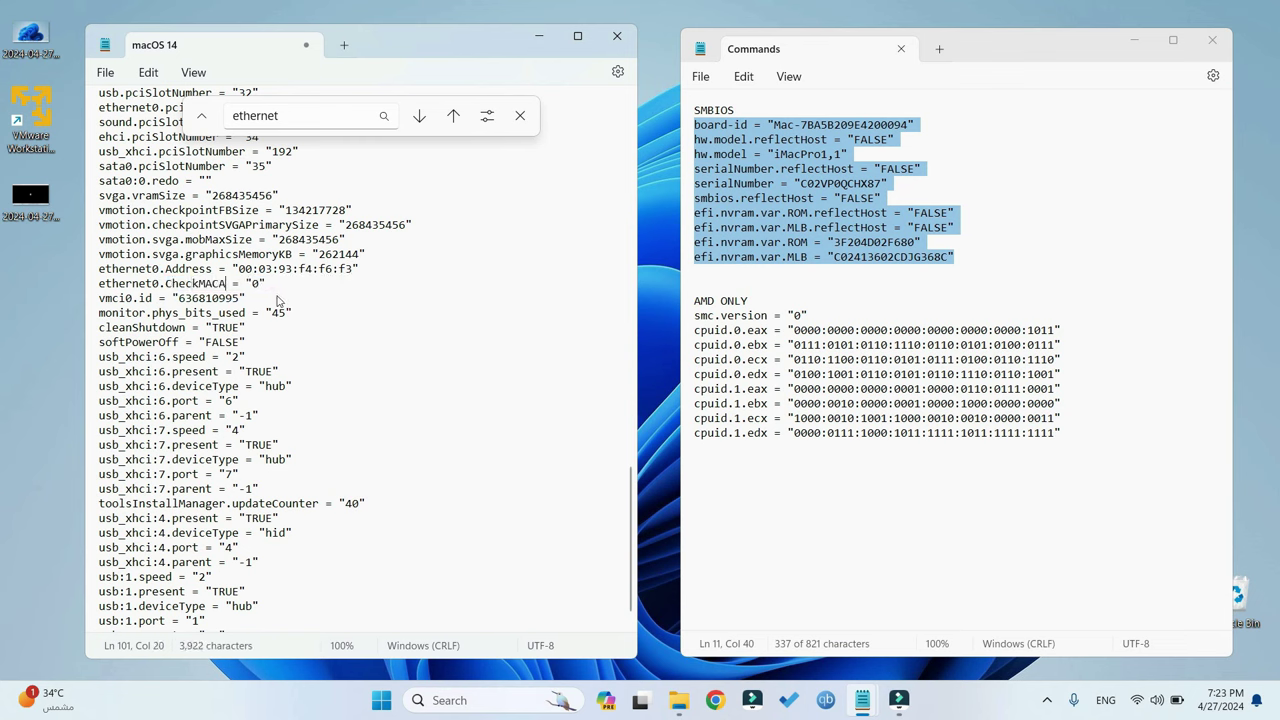
text(ess)
click(291, 285)
double_click(289, 285)
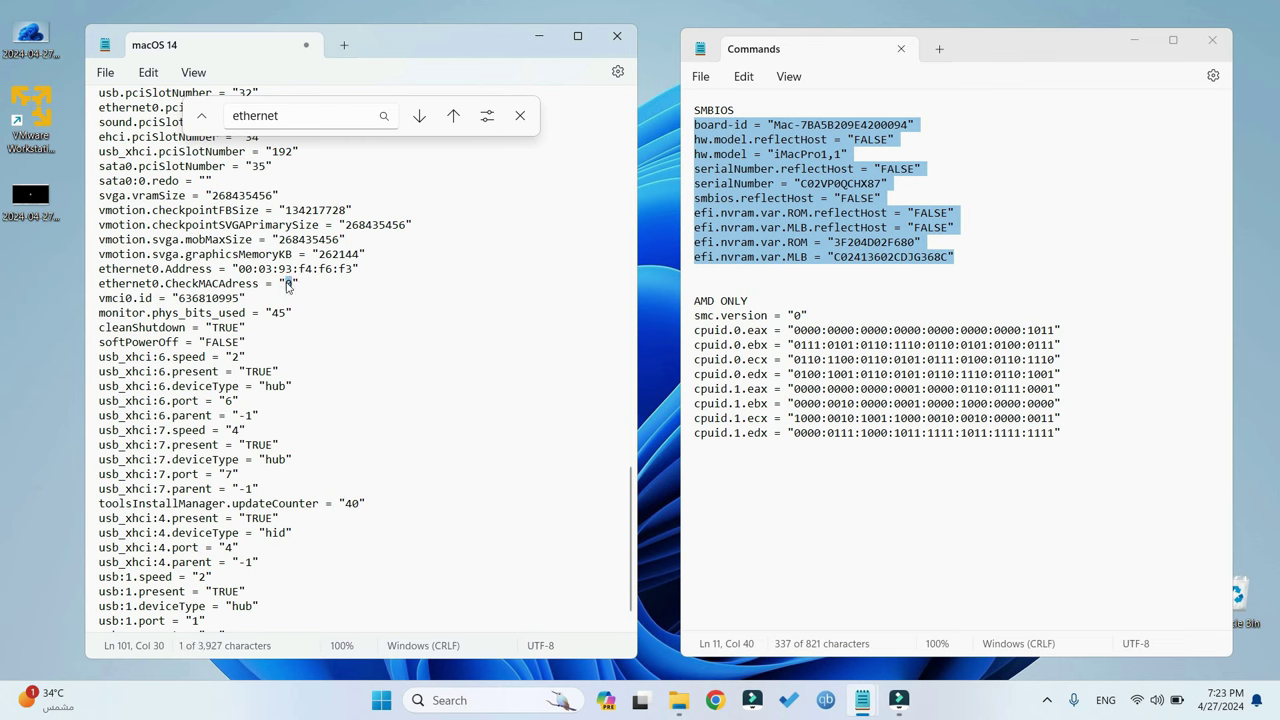
text(False)
click(335, 284)
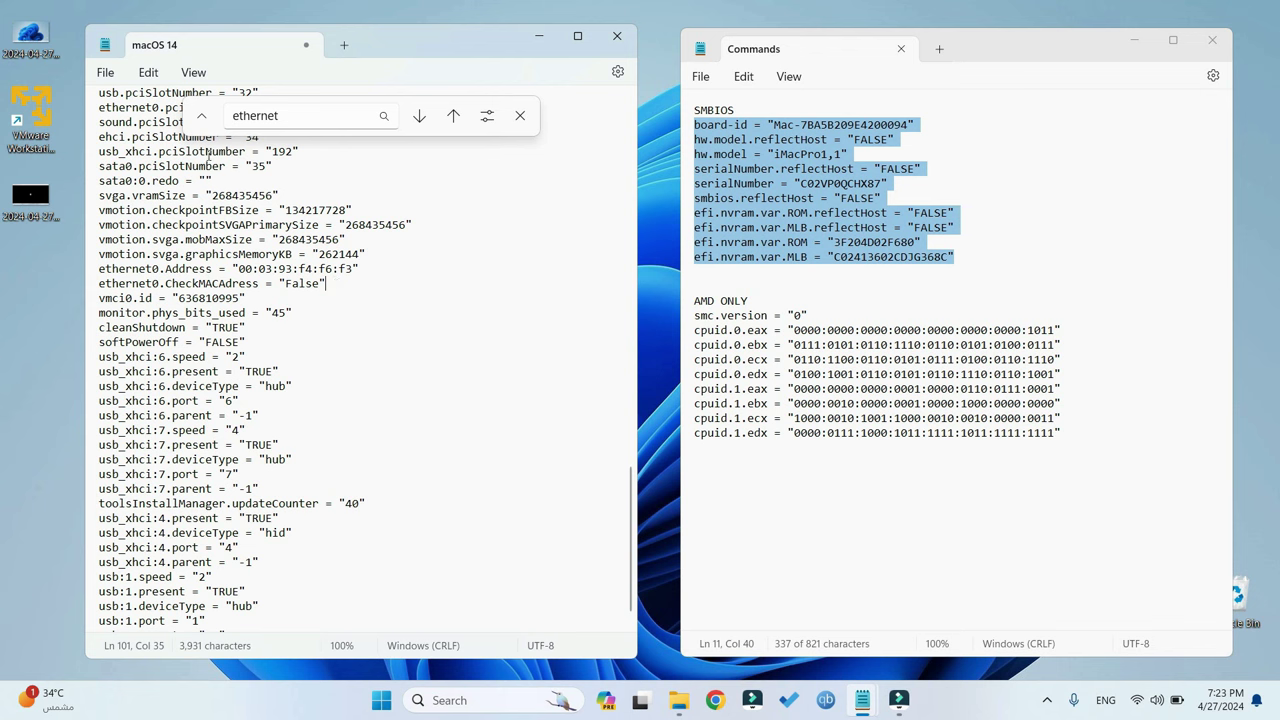
click(105, 72)
- Save the macOS 14 .vmx, minimize both Notepad windows and relaunch VMware Workstation 17 Player
click(115, 185)
click(540, 37)
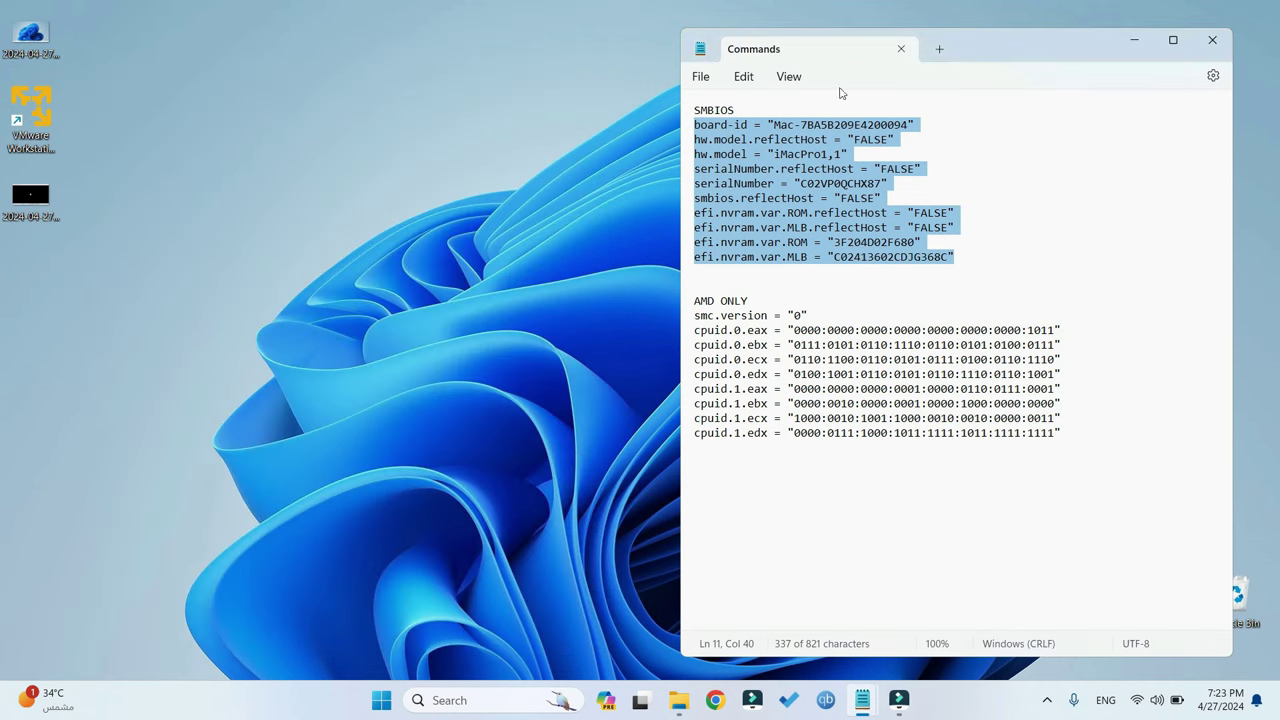
click(1134, 42)
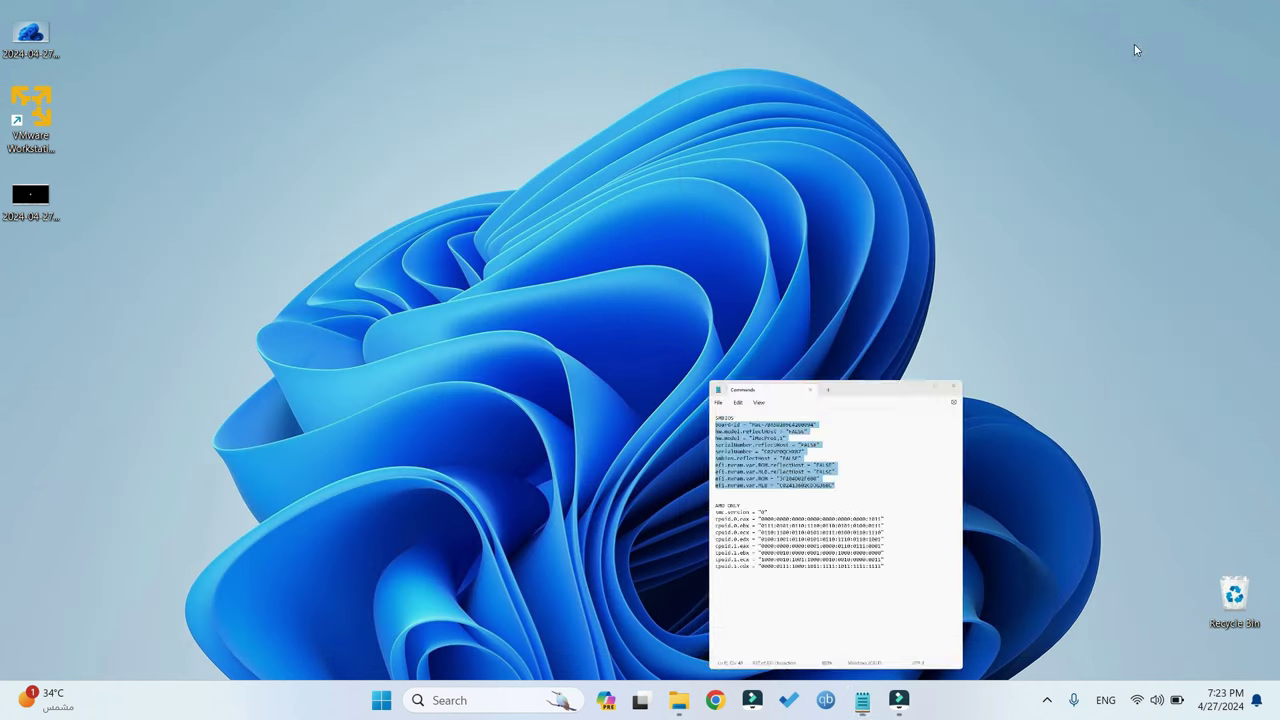
double_click(50, 101)
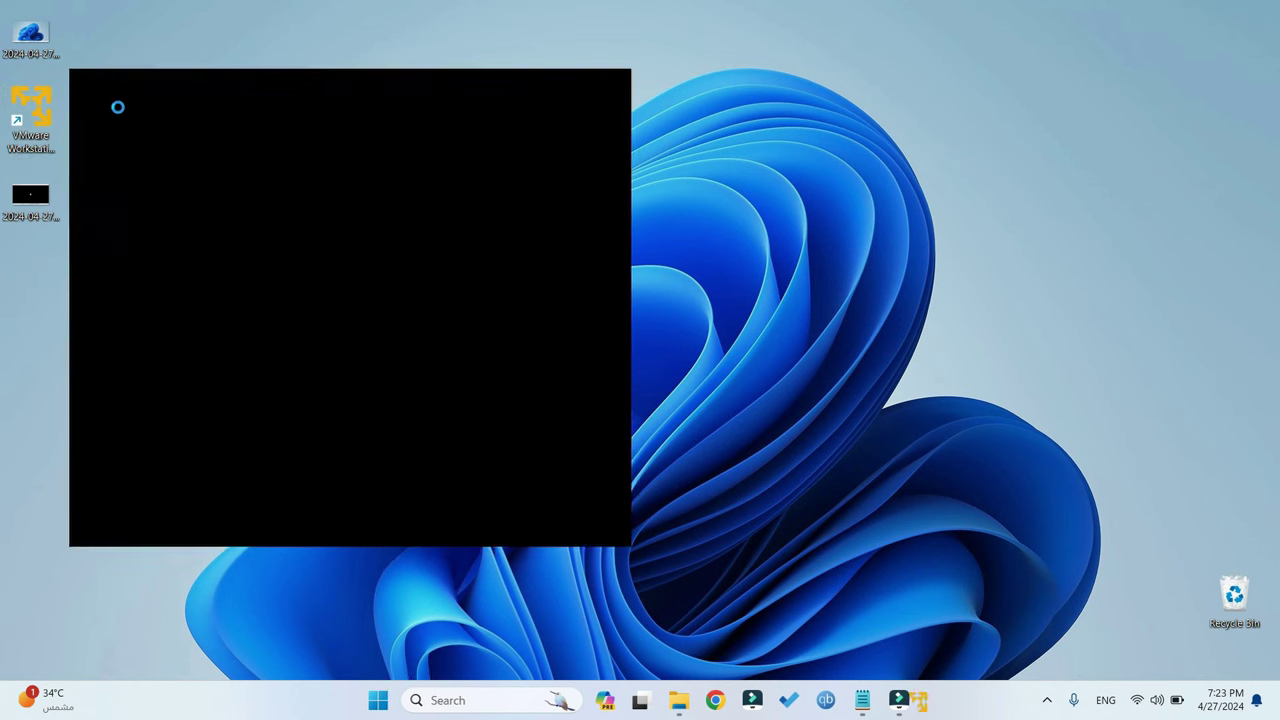